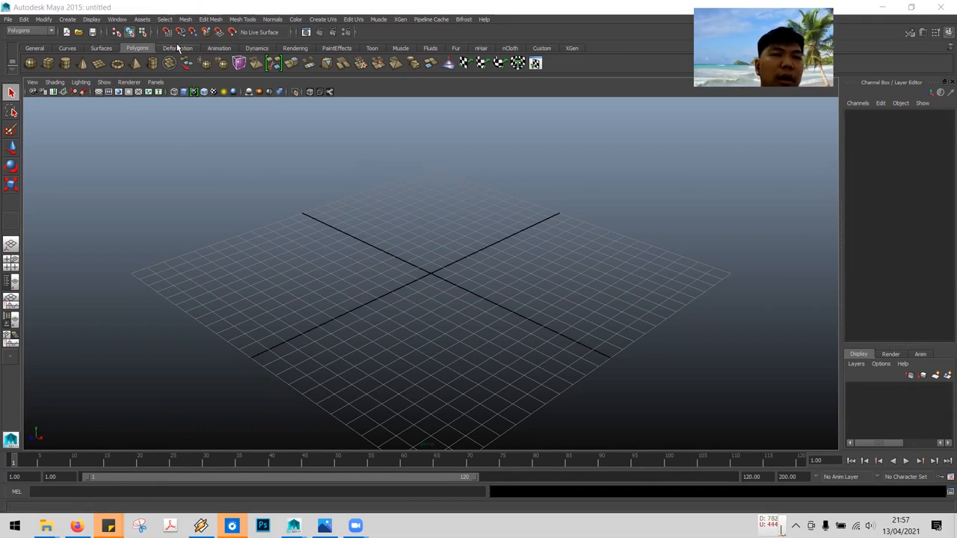
Switch to the well reference picture Tutorial 1 - Sumur.png in Photos, enlarge it to examine the well's parts, and return to Maya
{"action": "left_click", "coordinate": [192, 3]}
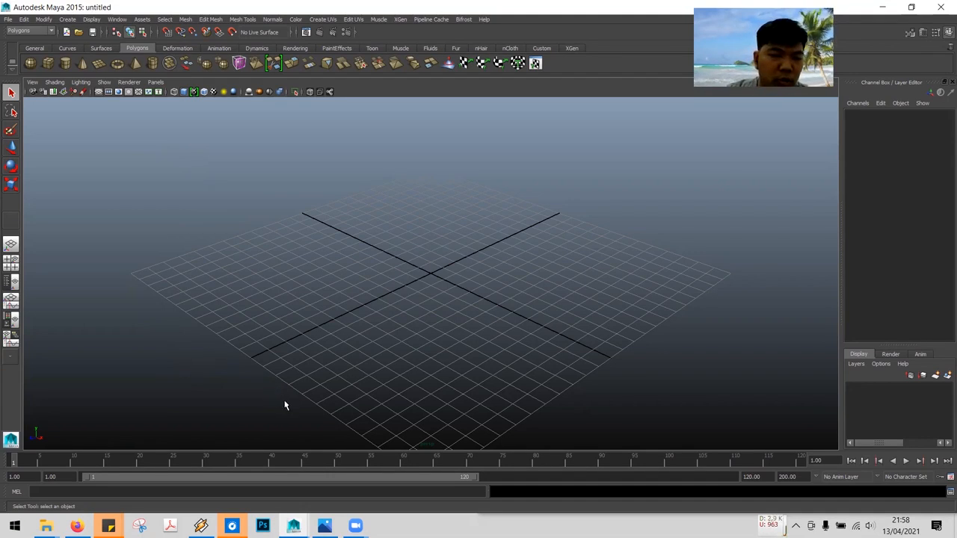
{"action": "left_click", "coordinate": [324, 525]}
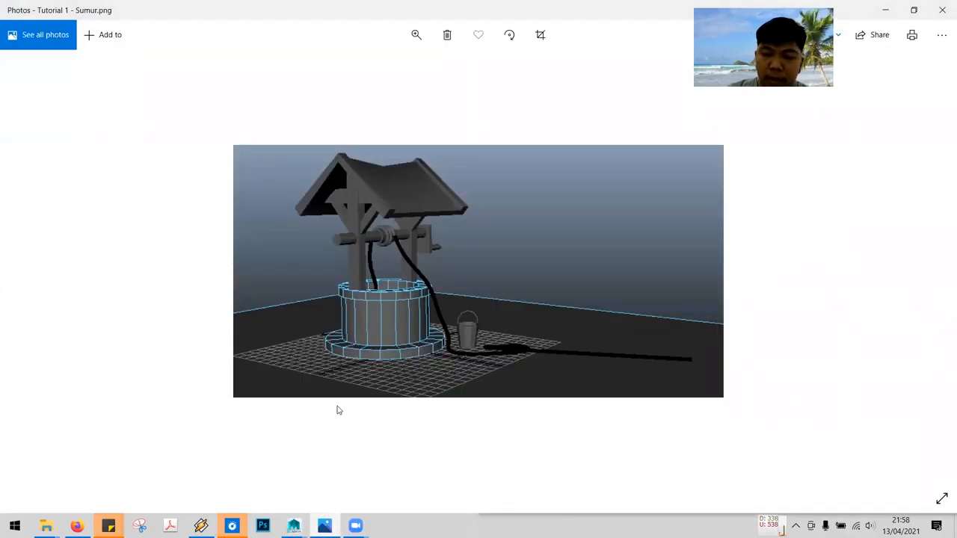
{"action": "key", "text": "ctrl+equal"}
{"action": "key", "text": "ctrl+equal"}
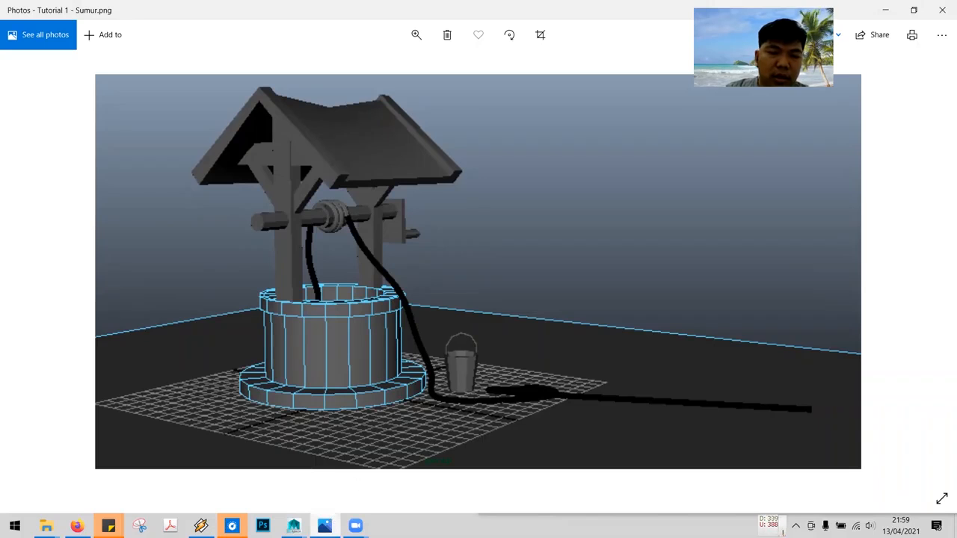
{"action": "mouse_move", "coordinate": [293, 525]}
{"action": "left_click", "coordinate": [332, 472]}
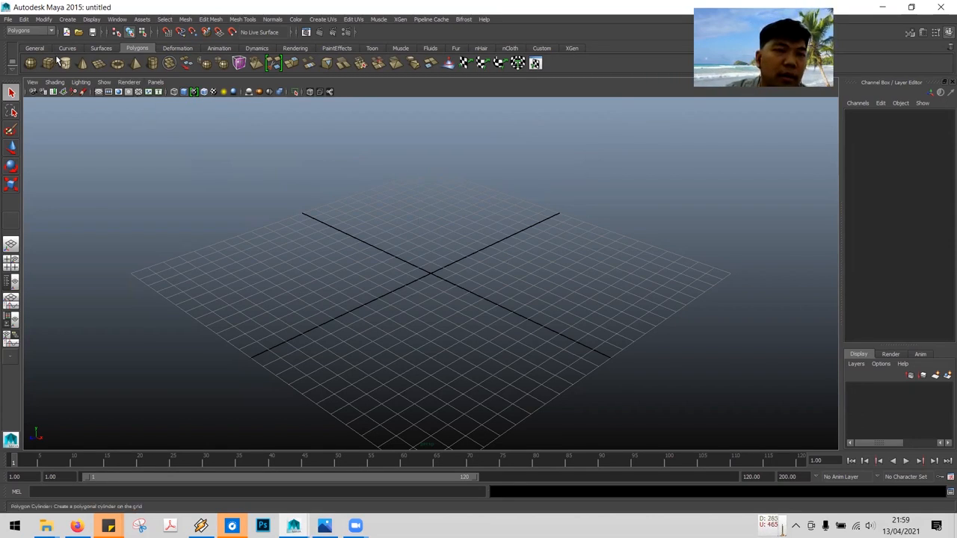
With the Polygons menu set active, draw a polygon pipe on the grid, radius about 4.6, height about 11.2 and thickness about 1
{"action": "left_click", "coordinate": [47, 32]}
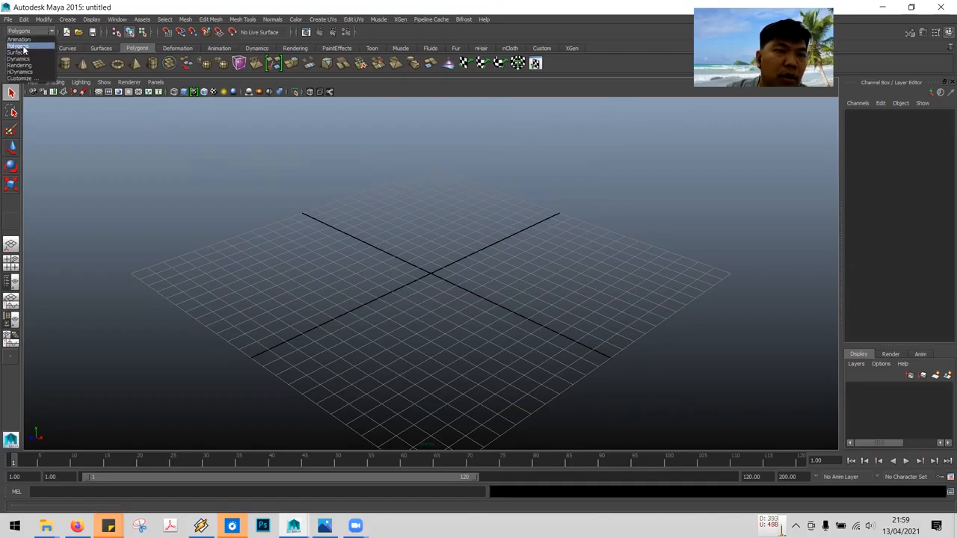
{"action": "left_click", "coordinate": [23, 47]}
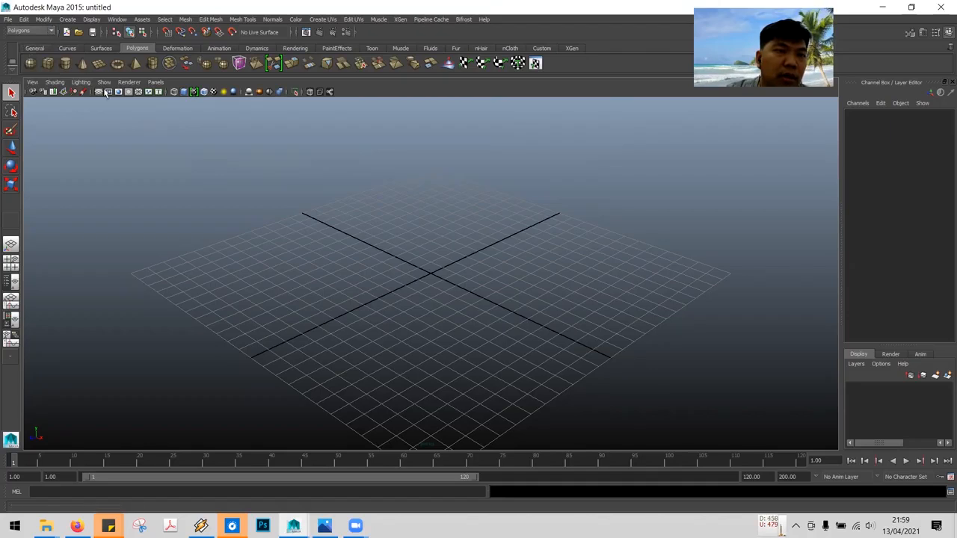
{"action": "left_click", "coordinate": [152, 64]}
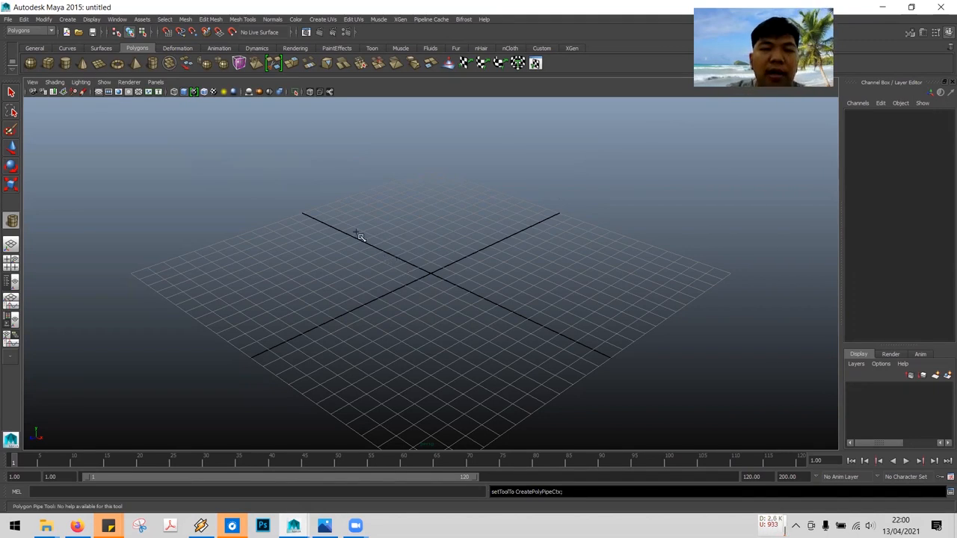
{"action": "left_click_drag", "start_coordinate": [387, 254], "coordinate": [449, 273]}
{"action": "left_click_drag", "start_coordinate": [461, 283], "coordinate": [452, 281]}
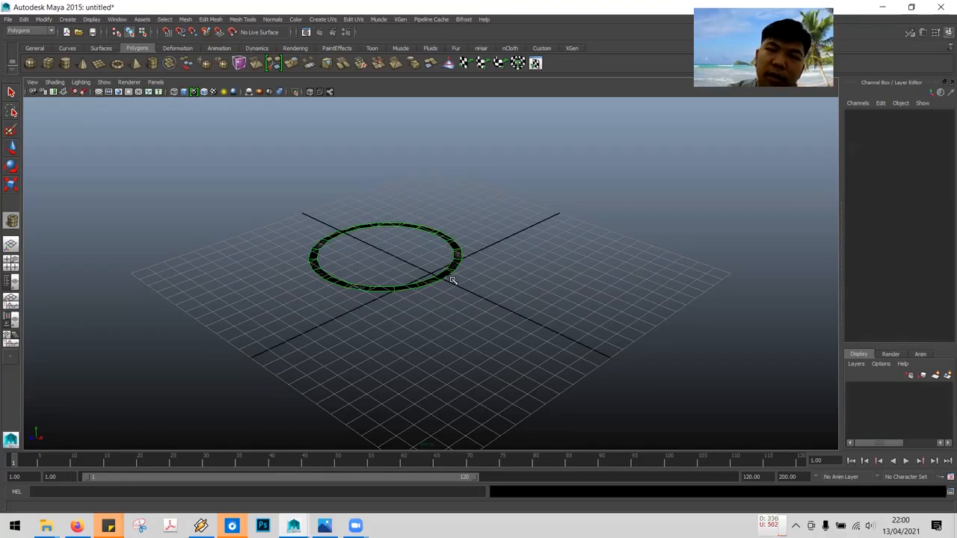
{"action": "left_click_drag", "start_coordinate": [452, 279], "coordinate": [452, 279]}
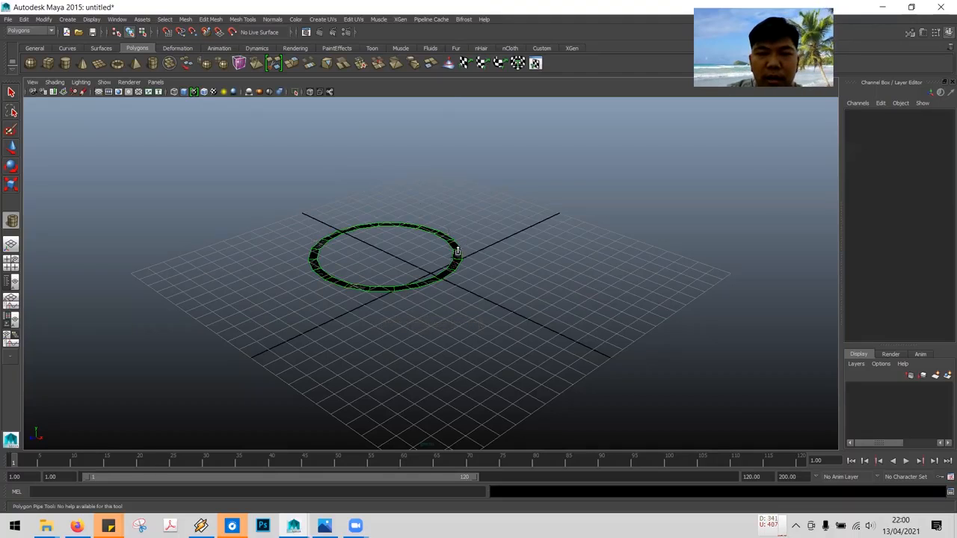
{"action": "left_click_drag", "start_coordinate": [457, 252], "coordinate": [454, 160]}
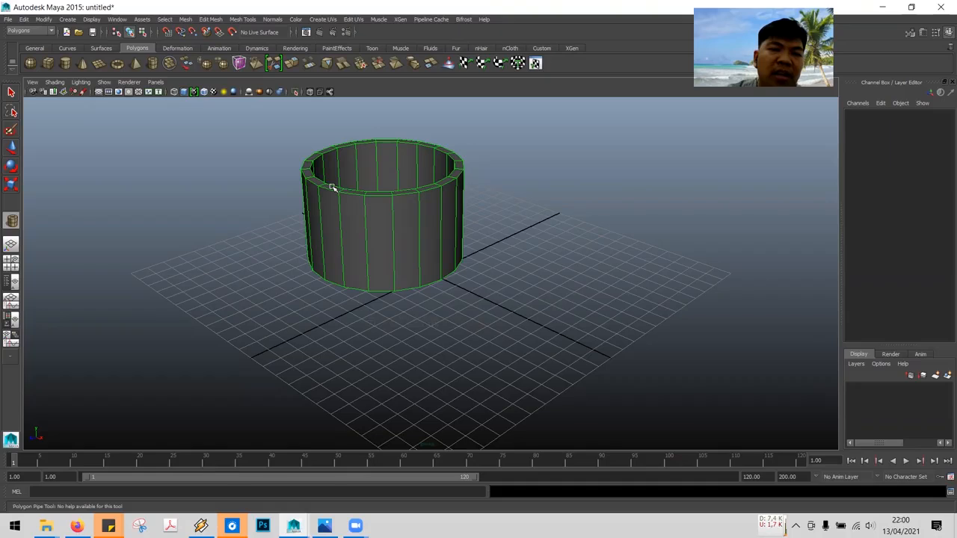
{"action": "mouse_move", "coordinate": [333, 187]}
{"action": "left_mouse_down"}
{"action": "mouse_move", "coordinate": [348, 179]}
{"action": "mouse_move", "coordinate": [319, 199]}
{"action": "mouse_move", "coordinate": [336, 188]}
{"action": "left_mouse_up"}
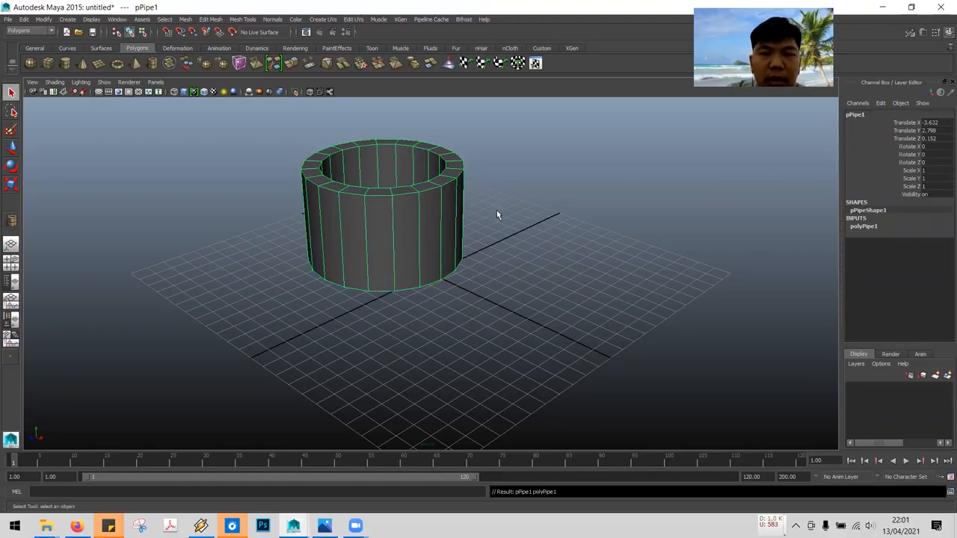
Set the pipe's Subdivisions Height to 3
{"action": "left_click_drag", "start_coordinate": [496, 212], "coordinate": [465, 208], "text": "alt"}
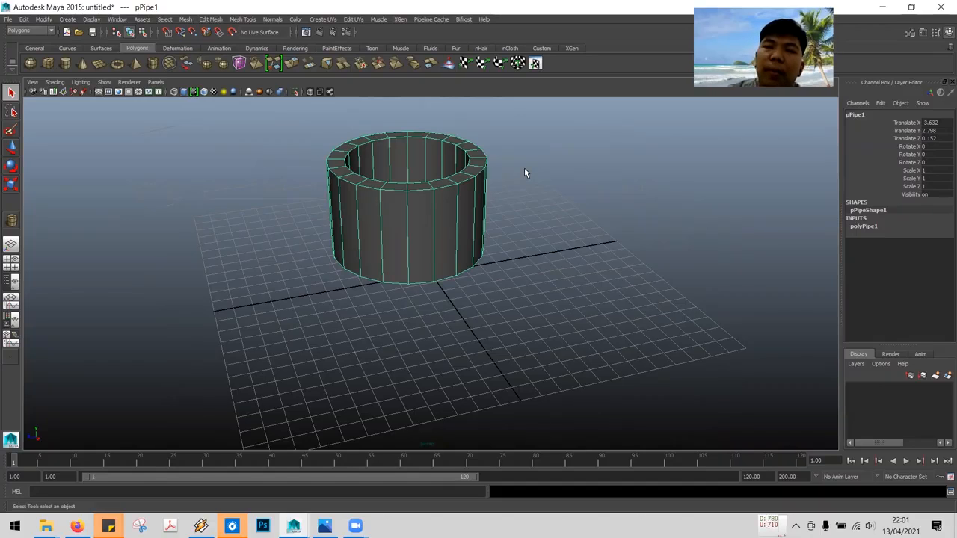
{"action": "middle_click_drag", "start_coordinate": [525, 168], "coordinate": [549, 246], "text": "alt"}
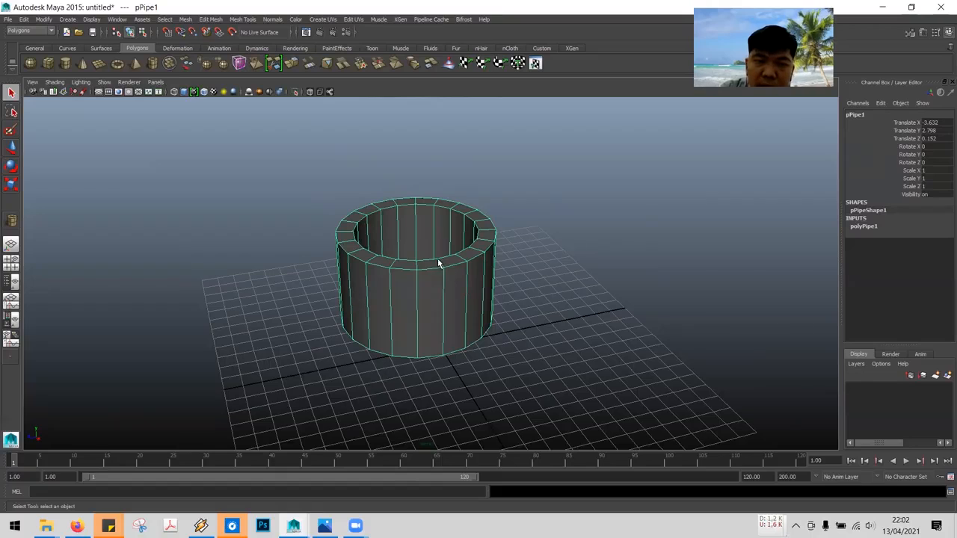
{"action": "left_click", "coordinate": [669, 220]}
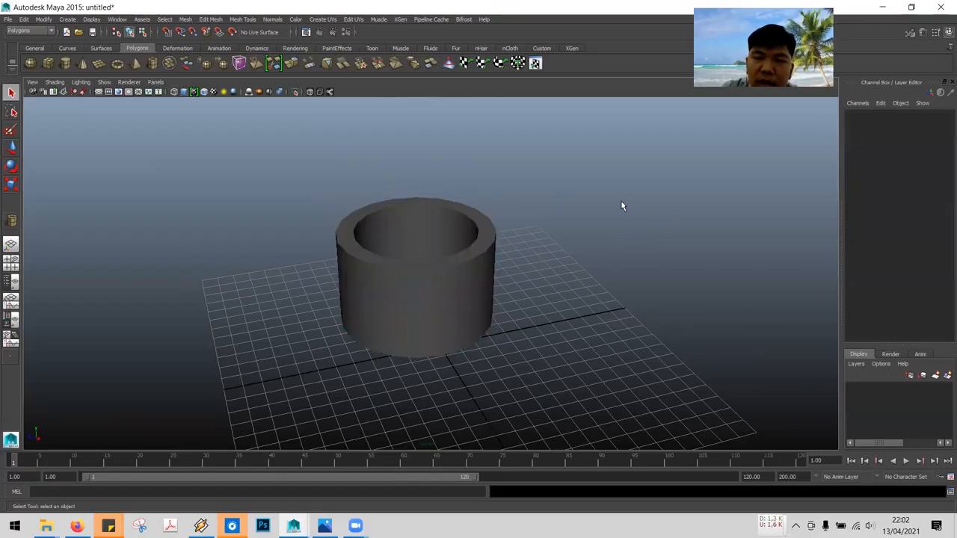
{"action": "left_click", "coordinate": [372, 277]}
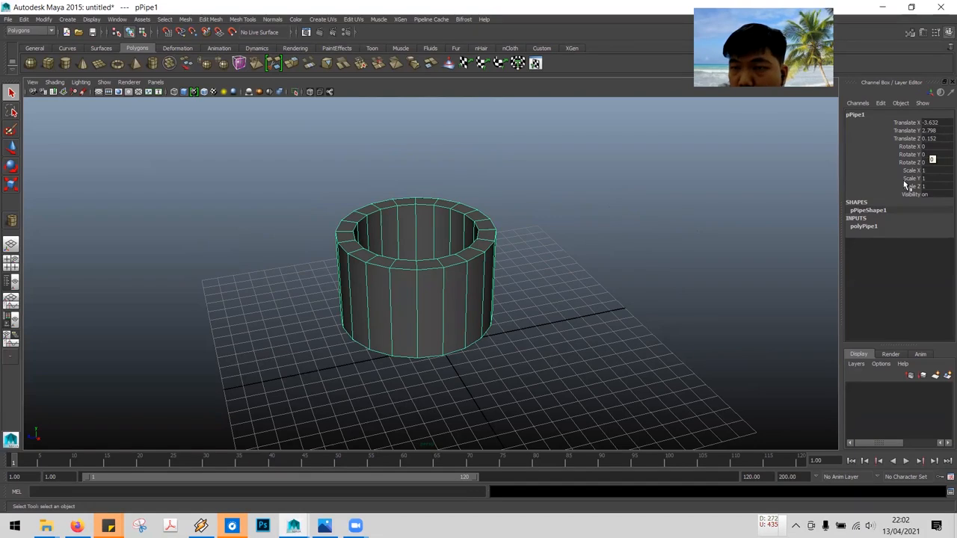
{"action": "left_click", "coordinate": [867, 228]}
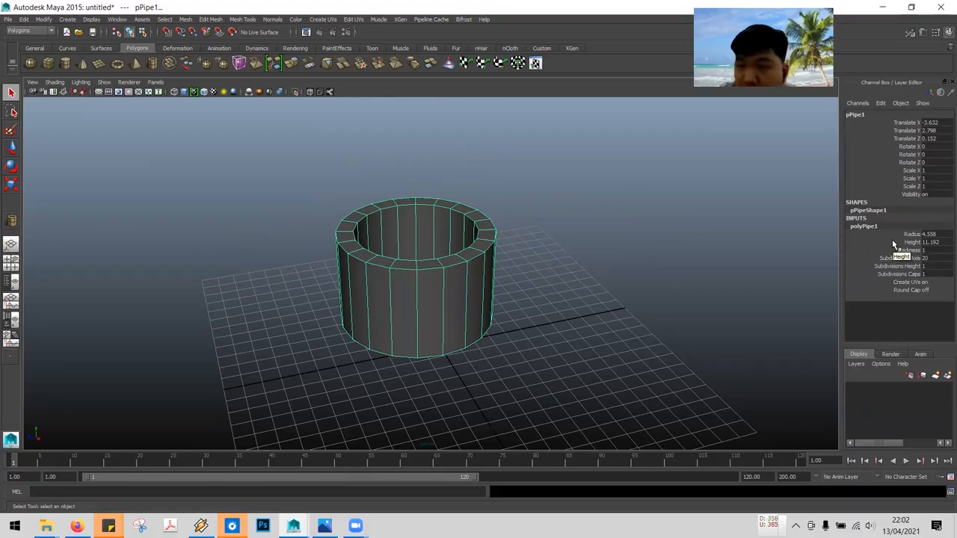
{"action": "left_click", "coordinate": [935, 266]}
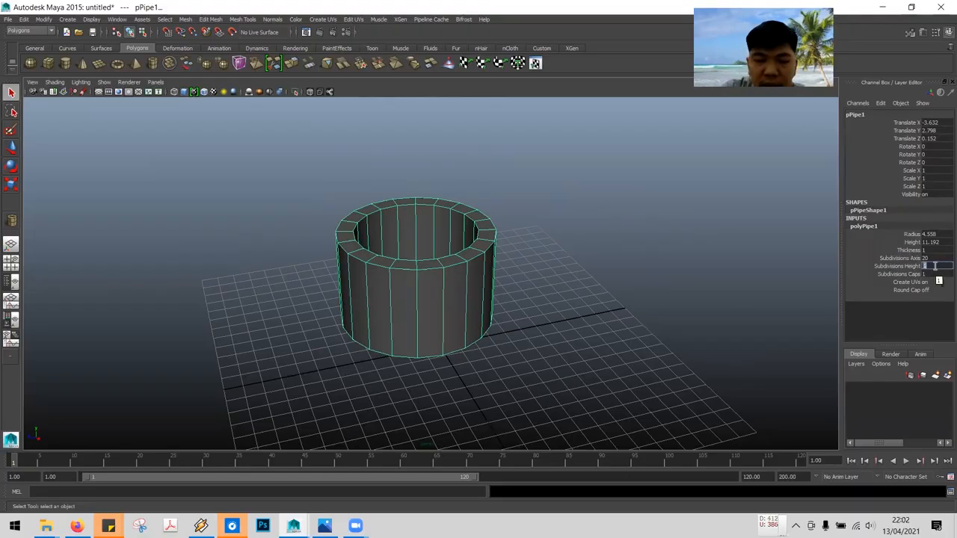
{"action": "key", "text": "BackSpace"}
{"action": "type", "text": "3"}
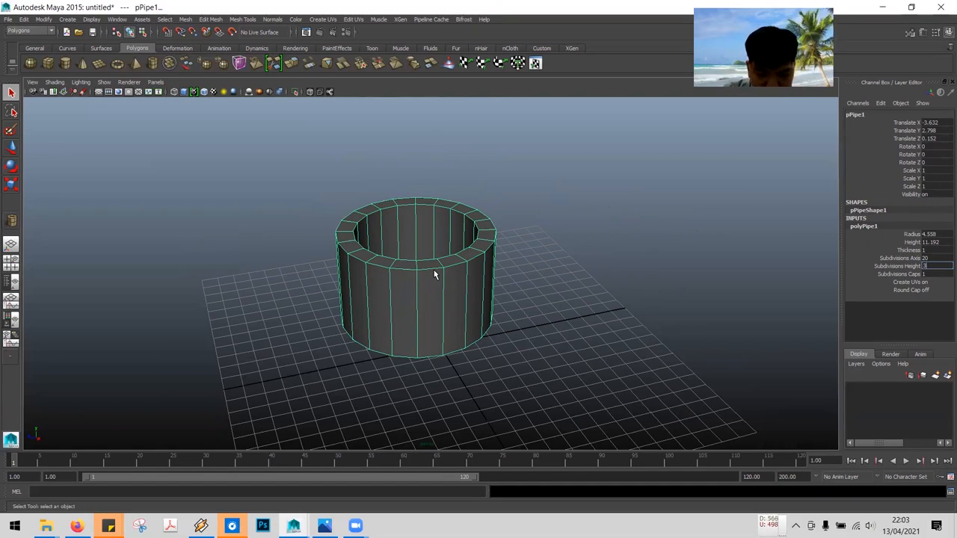
{"action": "key", "text": "Return"}
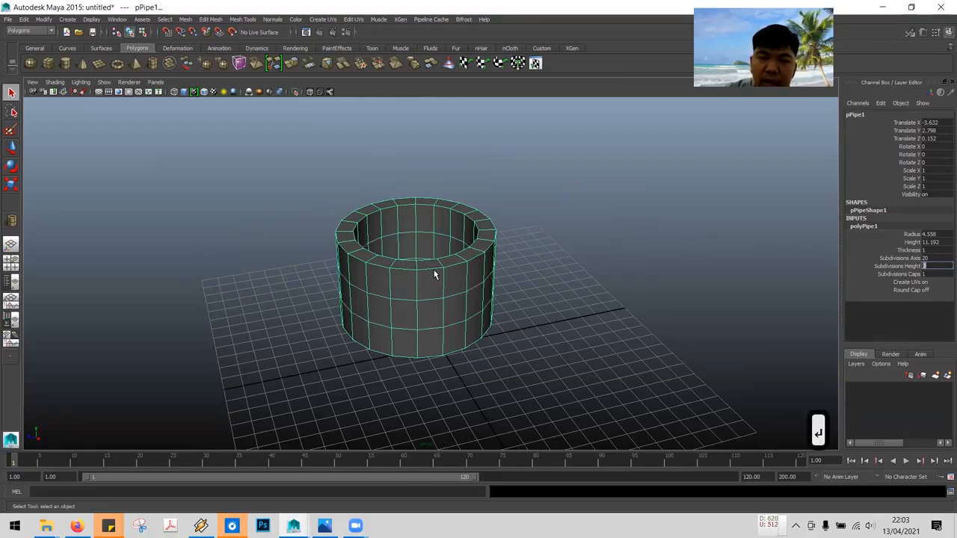
In edge mode, select the pipe's upper intermediate horizontal edge loop and move it up close to the top rim
{"action": "left_click_drag", "start_coordinate": [532, 306], "coordinate": [531, 274], "text": "alt"}
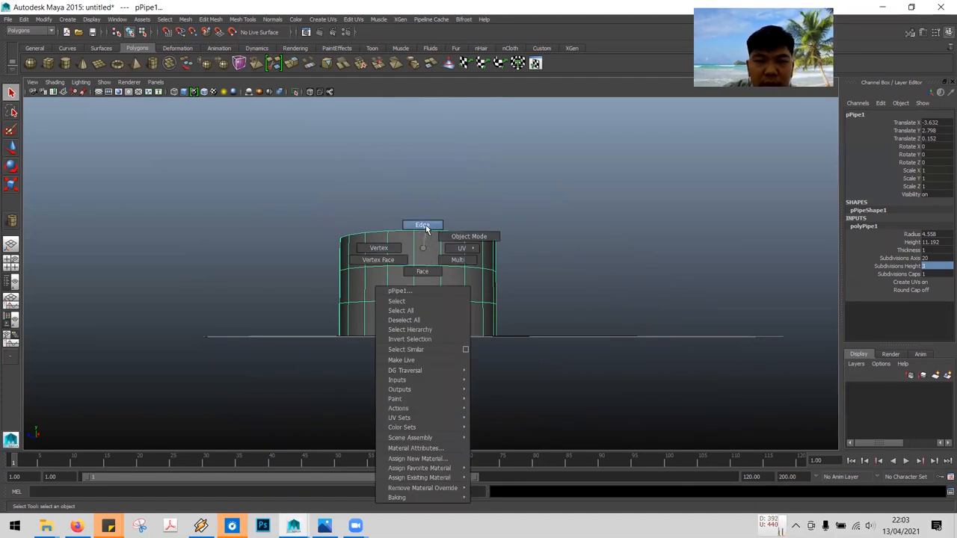
{"action": "left_click", "coordinate": [423, 225]}
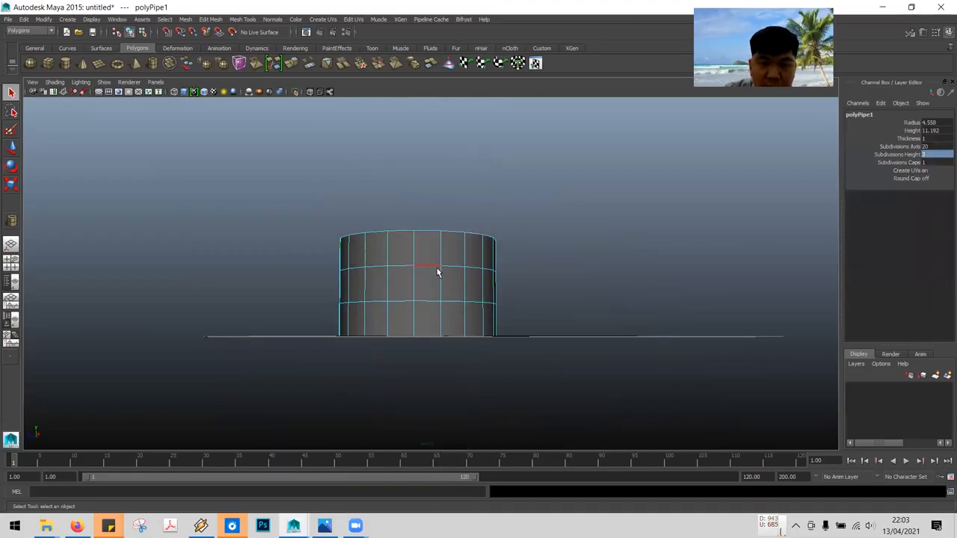
{"action": "left_click_drag", "start_coordinate": [522, 251], "coordinate": [516, 269], "text": "alt"}
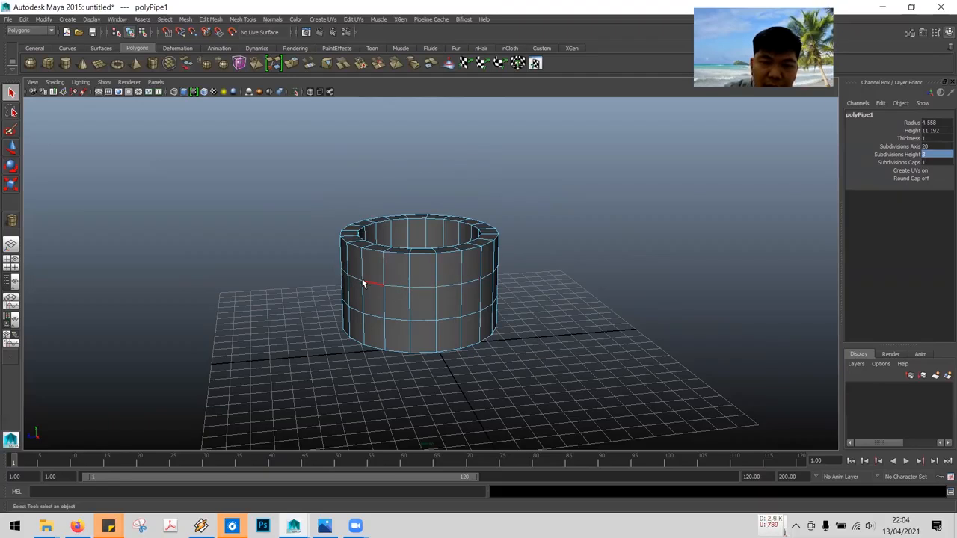
{"action": "left_click", "coordinate": [448, 284]}
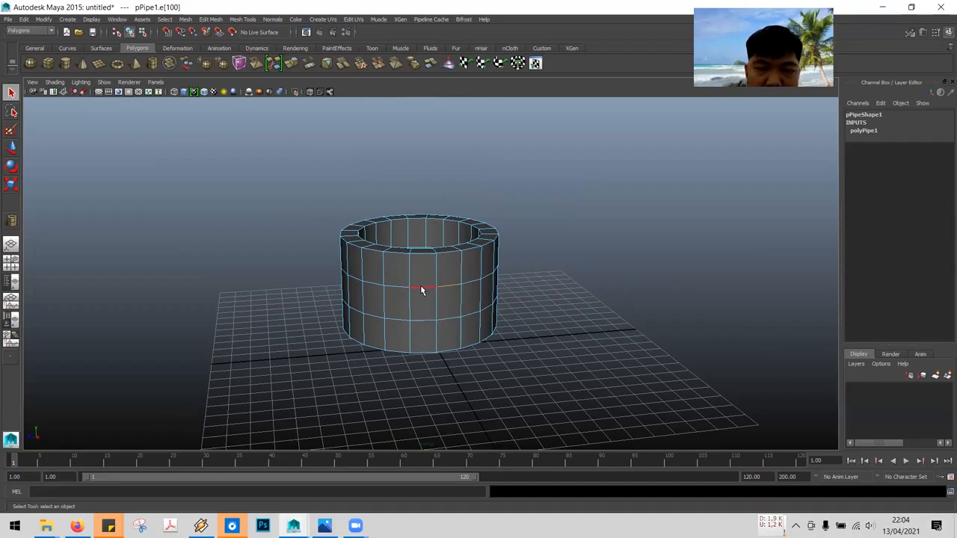
{"action": "double_click", "coordinate": [421, 289]}
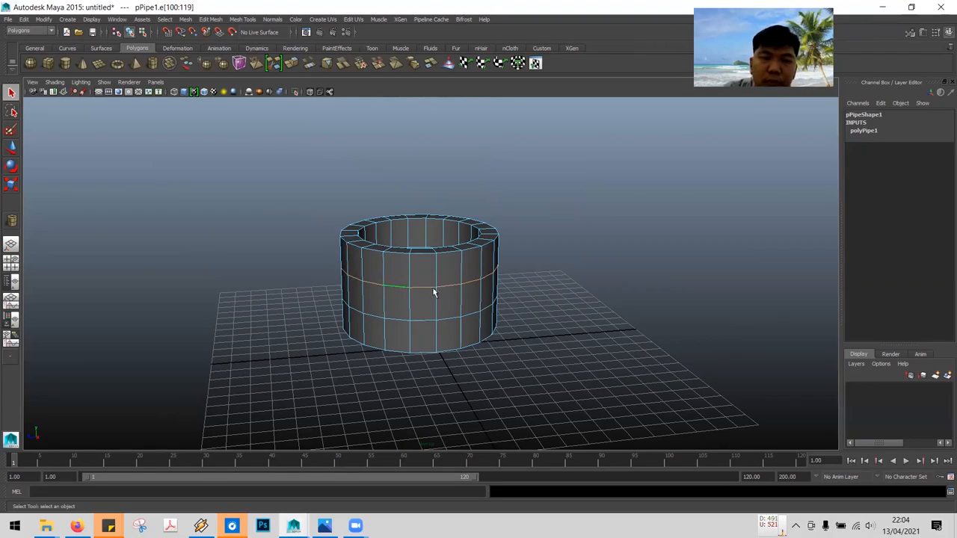
{"action": "left_click_drag", "start_coordinate": [571, 265], "coordinate": [524, 260], "text": "alt"}
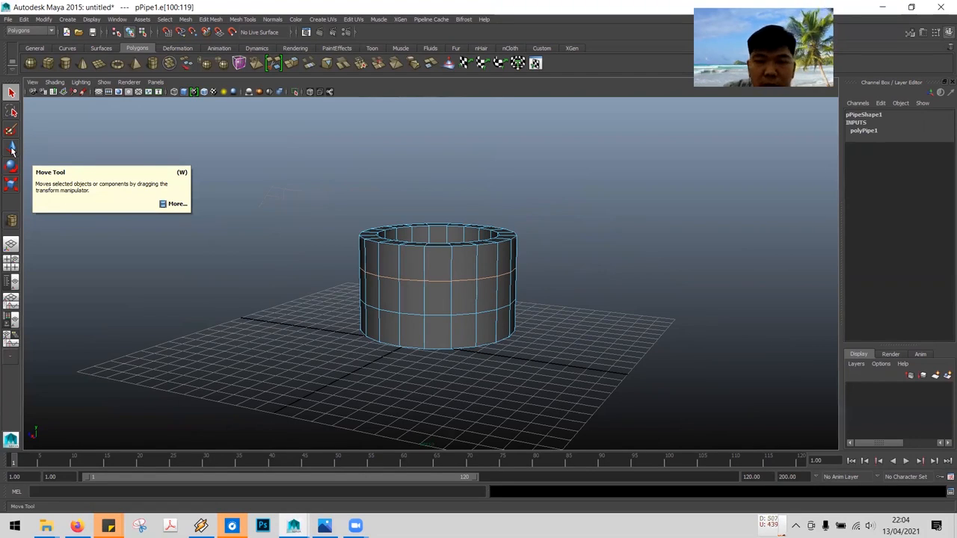
{"action": "key", "text": "w"}
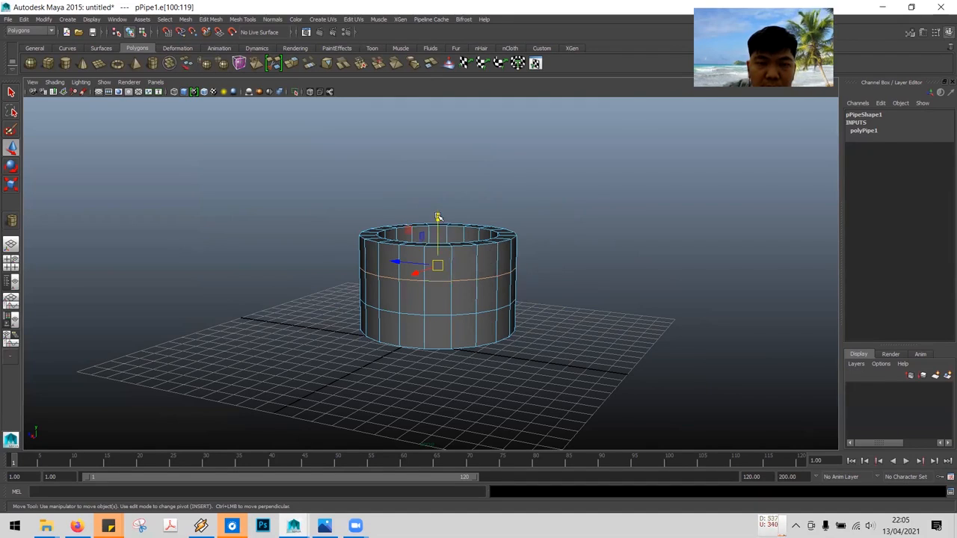
{"action": "left_click_drag", "start_coordinate": [438, 217], "coordinate": [442, 203]}
Select the pipe's lower intermediate horizontal edge loop and move it down near the base, to a Y position of about 1
{"action": "mouse_move", "coordinate": [549, 227]}
{"action": "left_mouse_down", "text": "alt"}
{"action": "mouse_move", "coordinate": [563, 225]}
{"action": "mouse_move", "coordinate": [533, 234]}
{"action": "left_mouse_up", "text": "alt"}
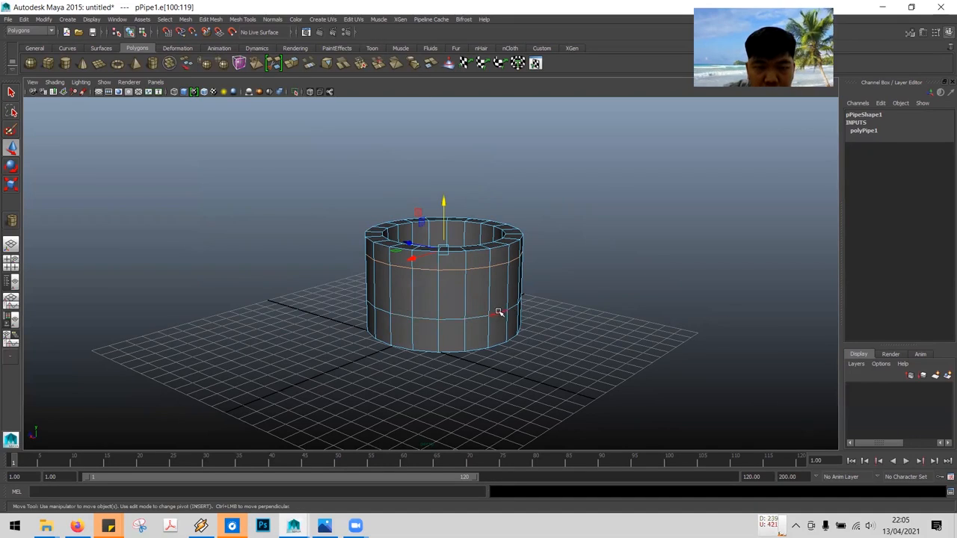
{"action": "double_click", "coordinate": [451, 320]}
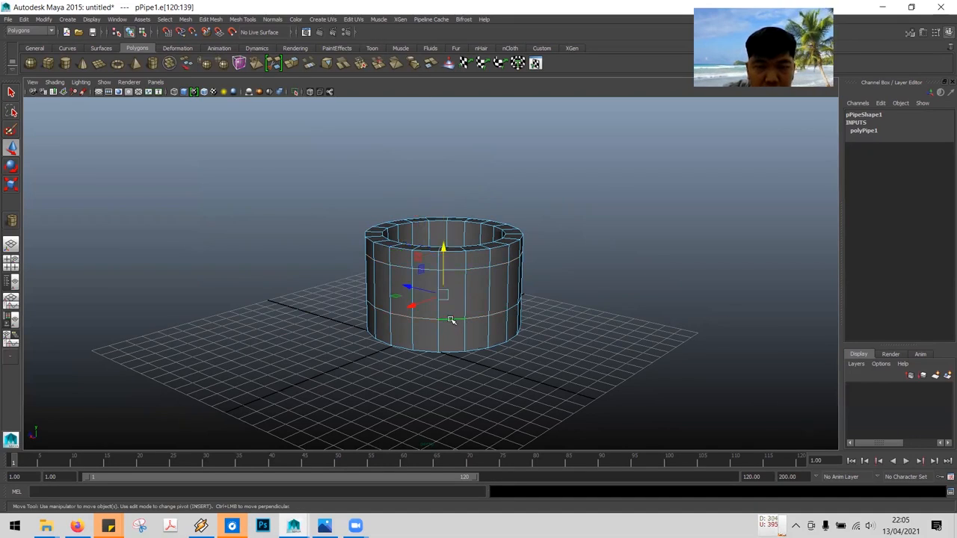
{"action": "left_click_drag", "start_coordinate": [609, 297], "coordinate": [539, 288], "text": "alt"}
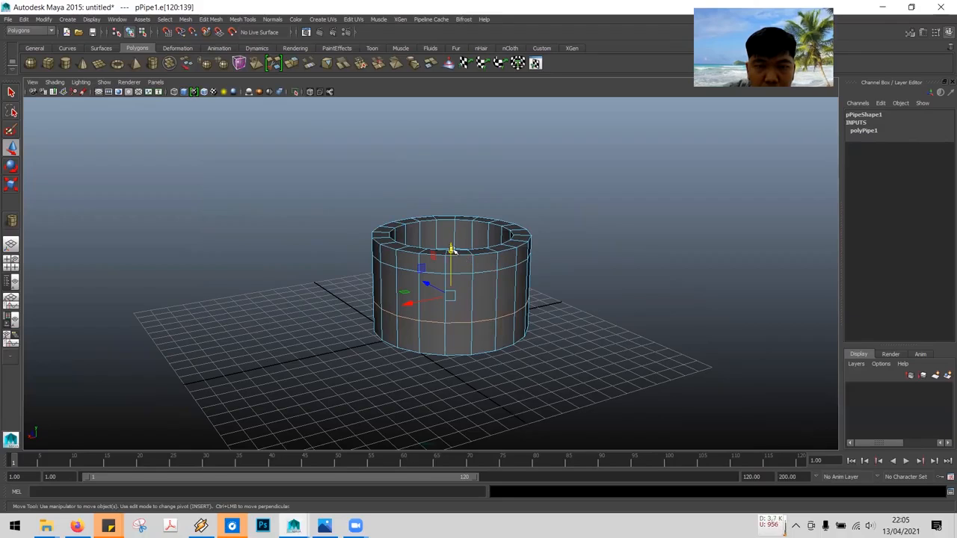
{"action": "left_click_drag", "start_coordinate": [451, 249], "coordinate": [451, 262]}
{"action": "left_click_drag", "start_coordinate": [573, 296], "coordinate": [575, 282], "text": "alt"}
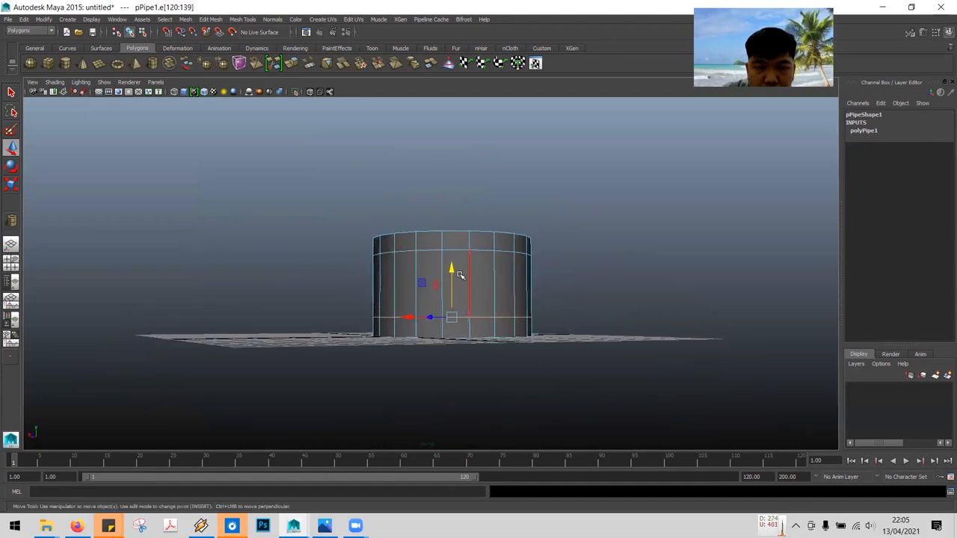
{"action": "left_click_drag", "start_coordinate": [451, 268], "coordinate": [452, 267]}
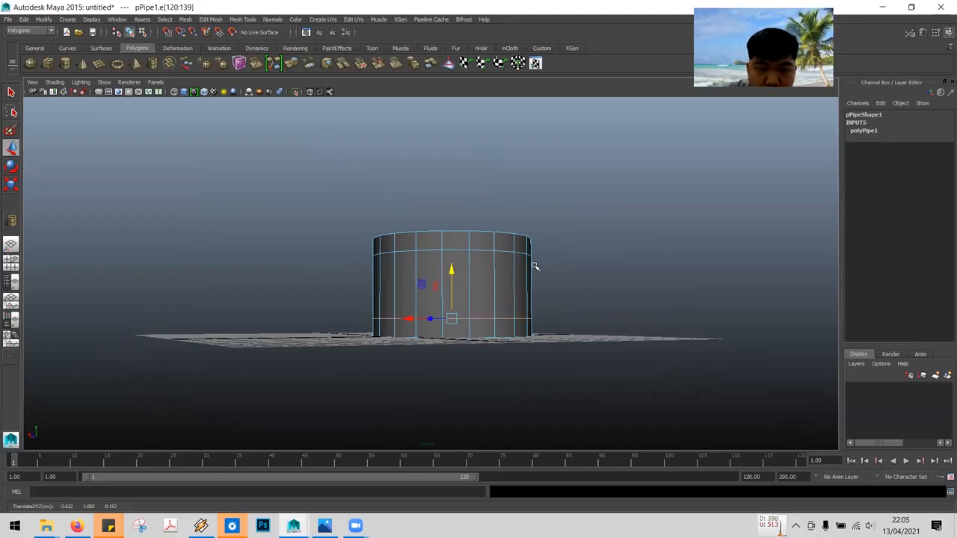
{"action": "left_click_drag", "start_coordinate": [583, 265], "coordinate": [579, 283], "text": "alt"}
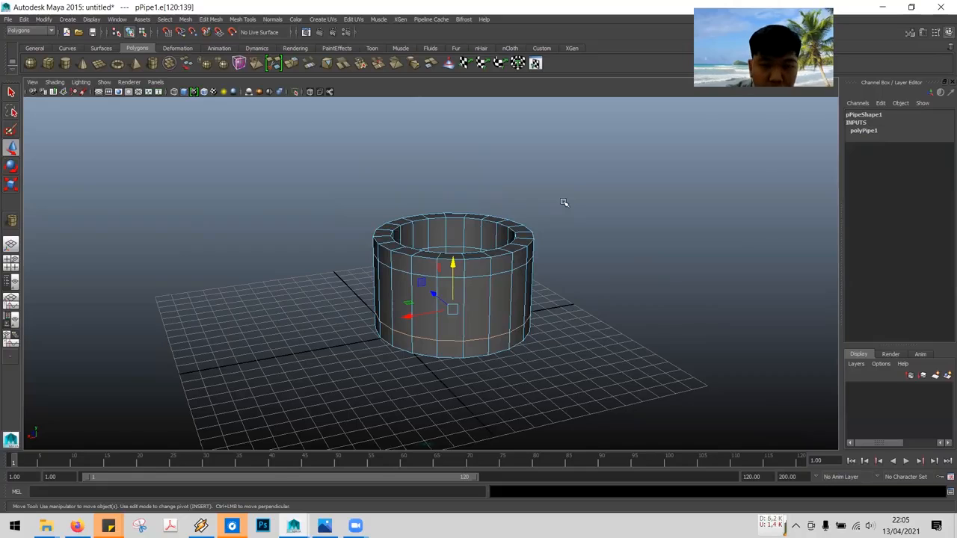
Show the pipe in the four-view layout and clear the edge selection
{"action": "key", "text": "space"}
{"action": "key", "text": "space"}
{"action": "key", "text": "space"}
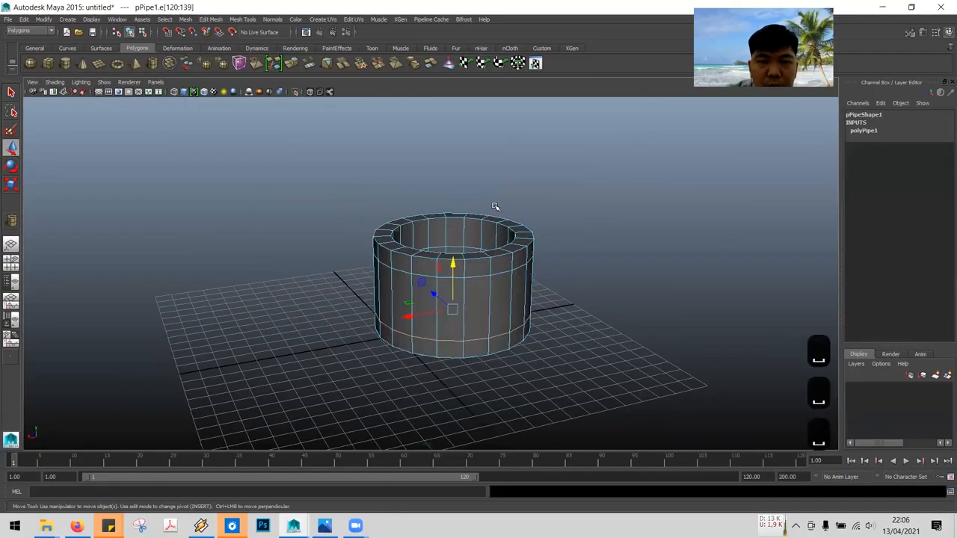
{"action": "key", "text": "space"}
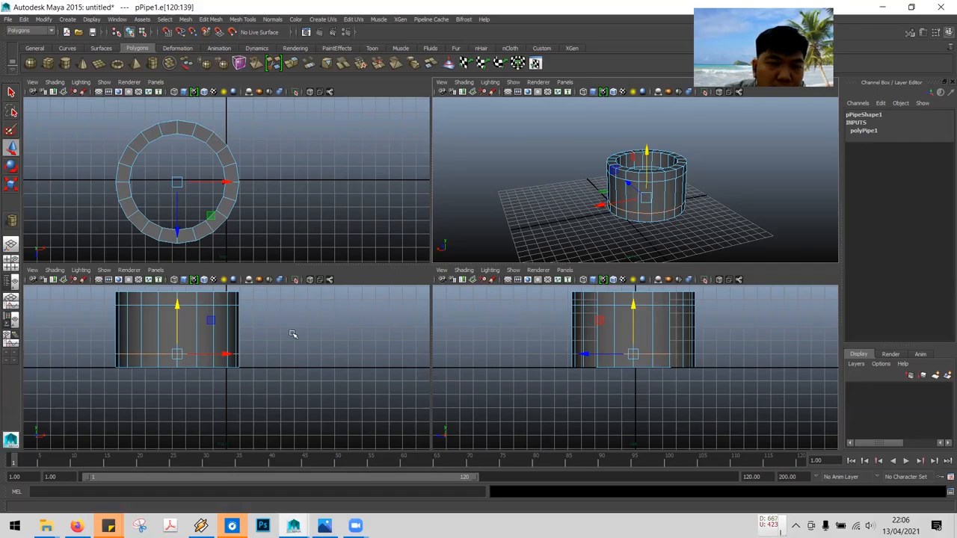
{"action": "left_click", "coordinate": [331, 324]}
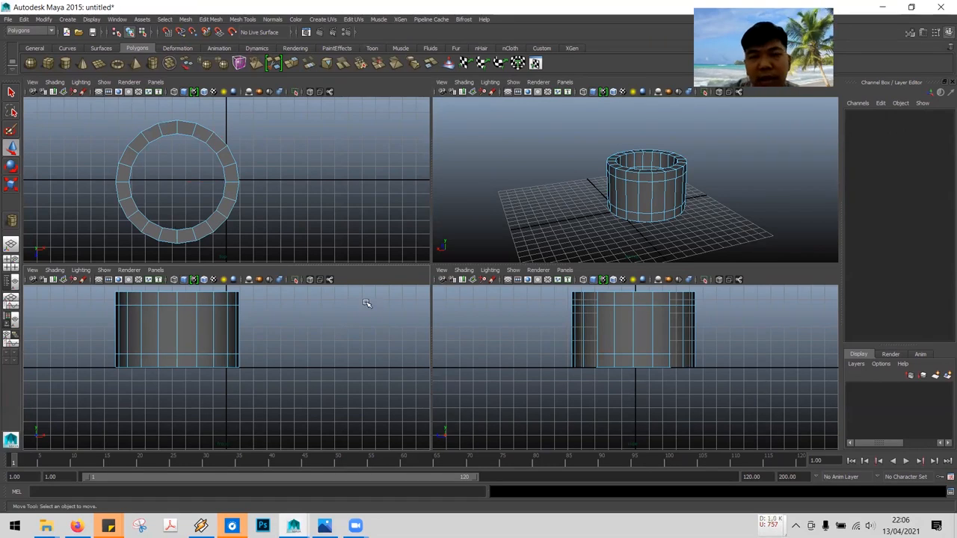
Inspect the pipe's upper and lower edge loops in the enlarged front view, and return to the four-view layout with nothing selected
{"action": "key", "text": "space"}
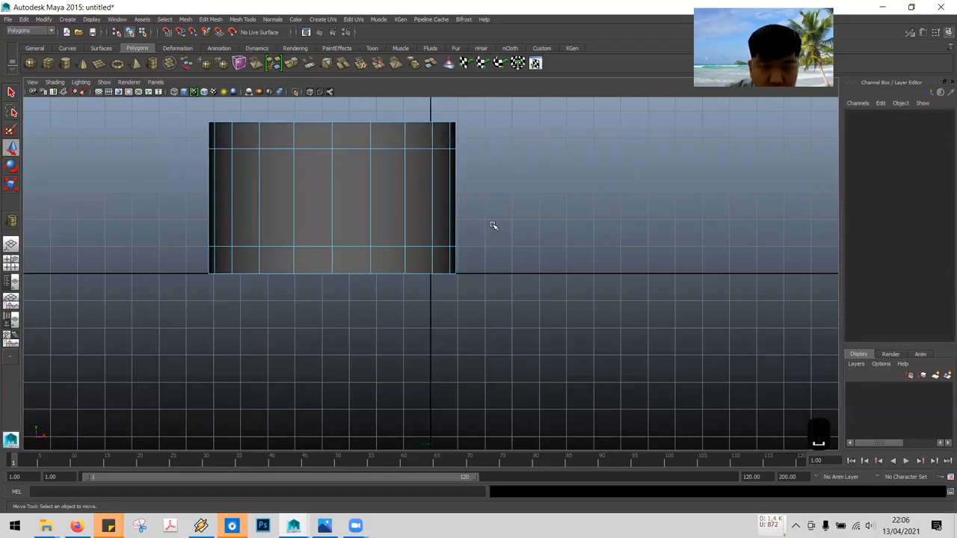
{"action": "middle_click_drag", "start_coordinate": [481, 186], "coordinate": [574, 262], "text": "alt"}
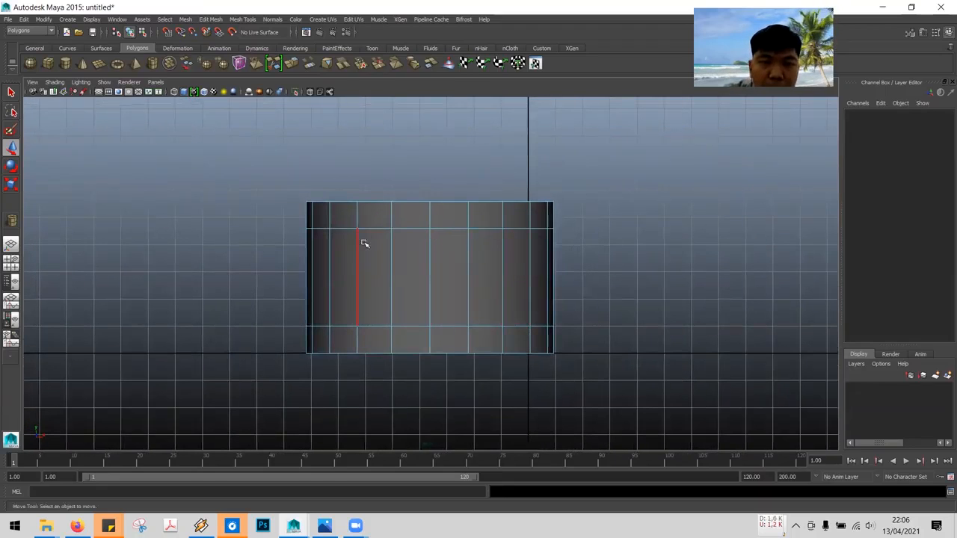
{"action": "left_click", "coordinate": [419, 229]}
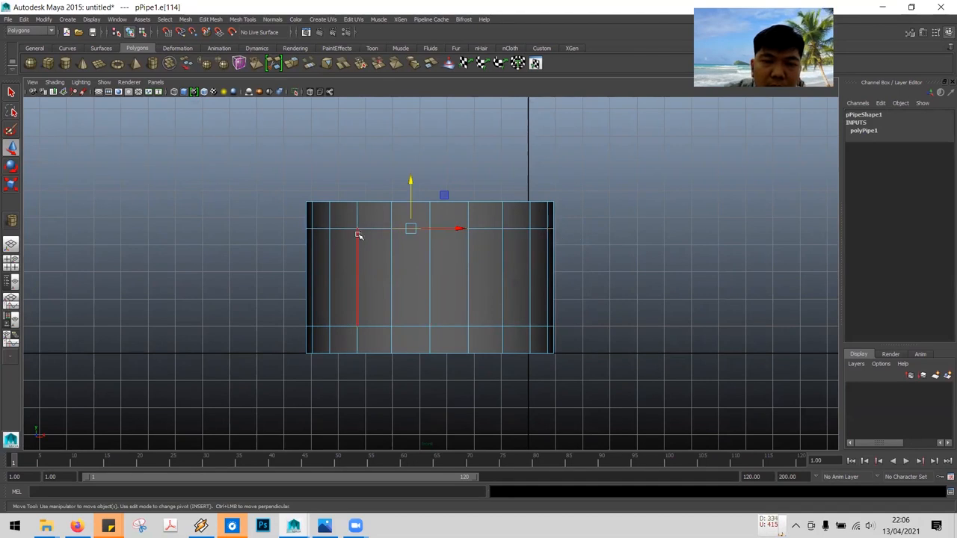
{"action": "double_click", "coordinate": [447, 327]}
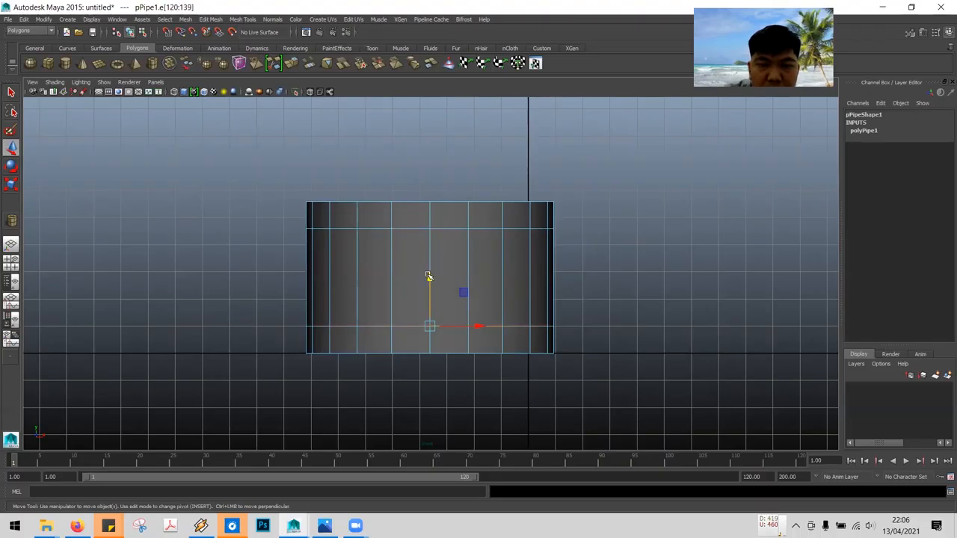
{"action": "left_click_drag", "start_coordinate": [428, 276], "coordinate": [431, 277]}
{"action": "key", "text": "space"}
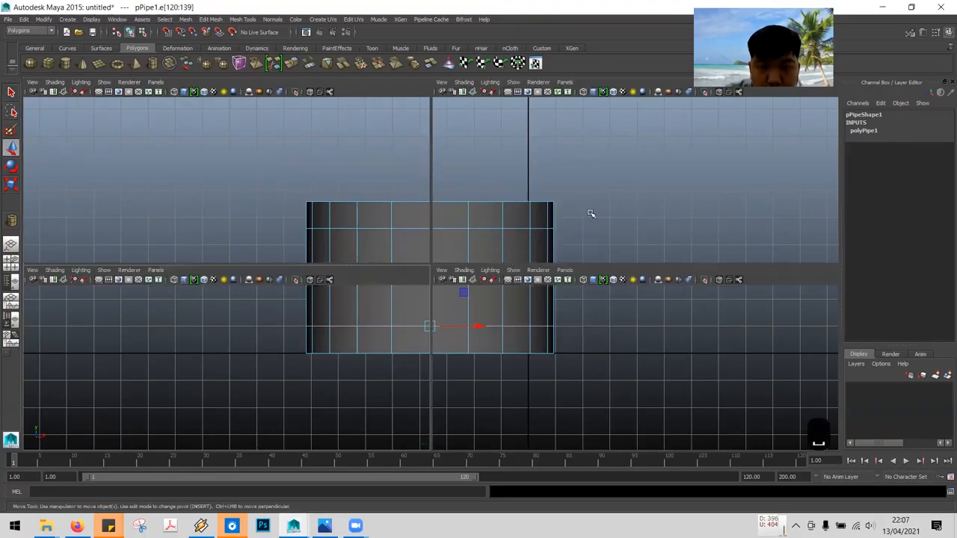
{"action": "left_click", "coordinate": [520, 157]}
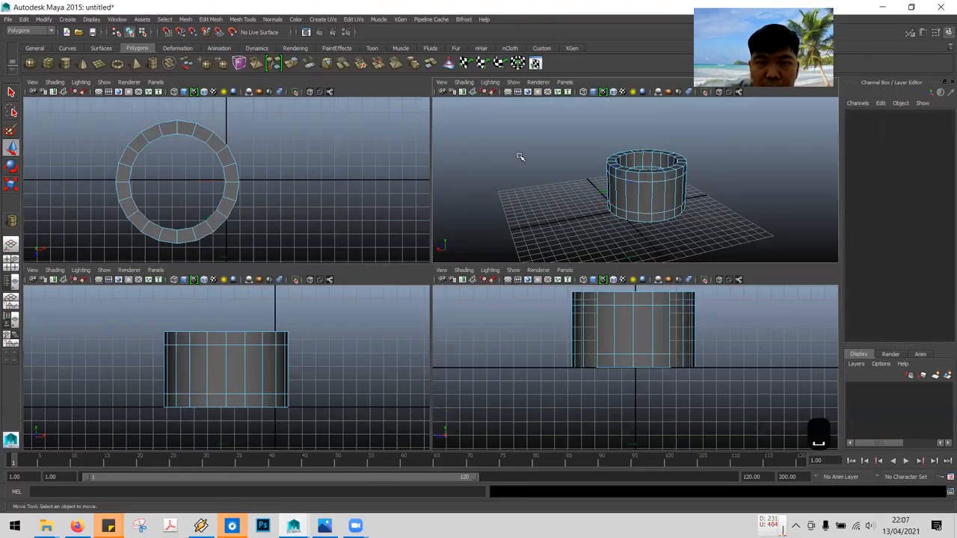
Enlarge the perspective view, choose the Polygons menu set and switch the pipe to face selection mode
{"action": "key", "text": "space"}
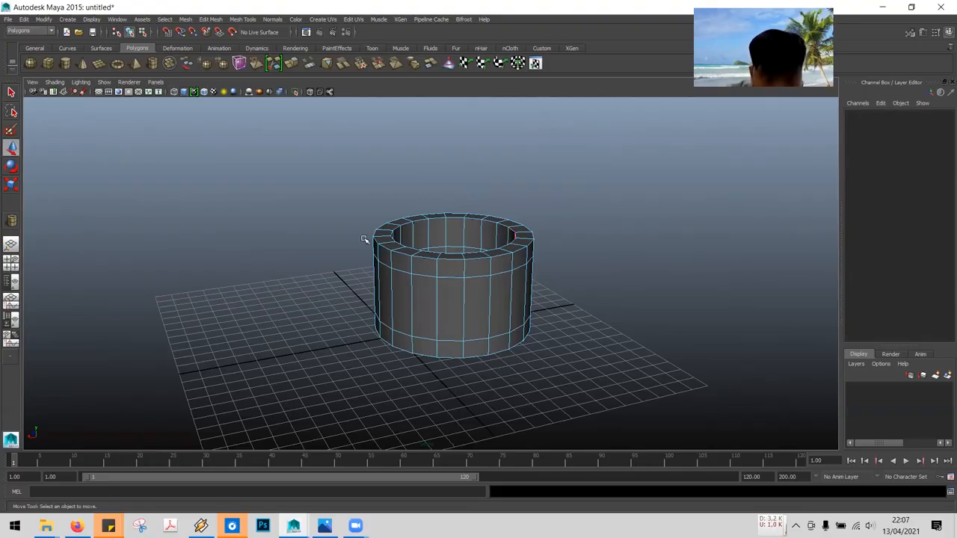
{"action": "left_click", "coordinate": [52, 31]}
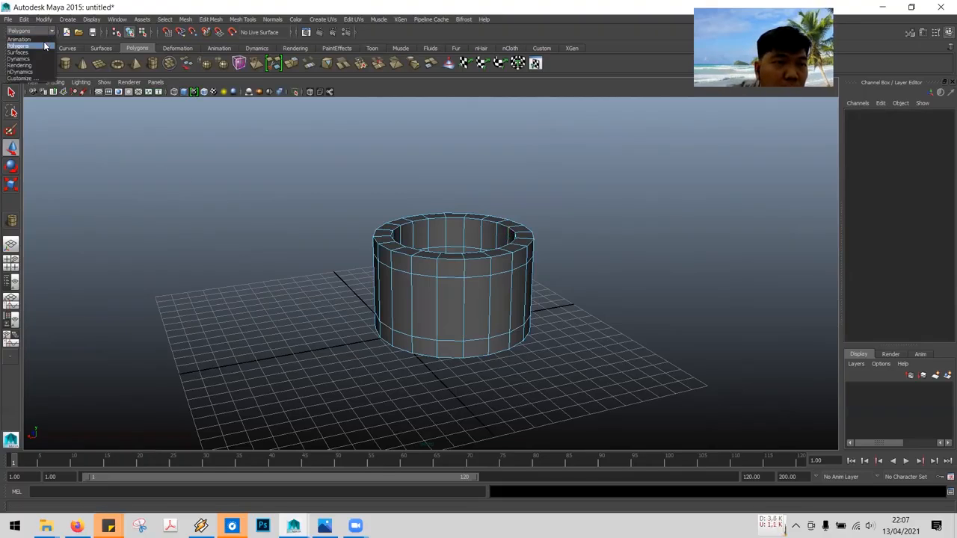
{"action": "left_click", "coordinate": [41, 47]}
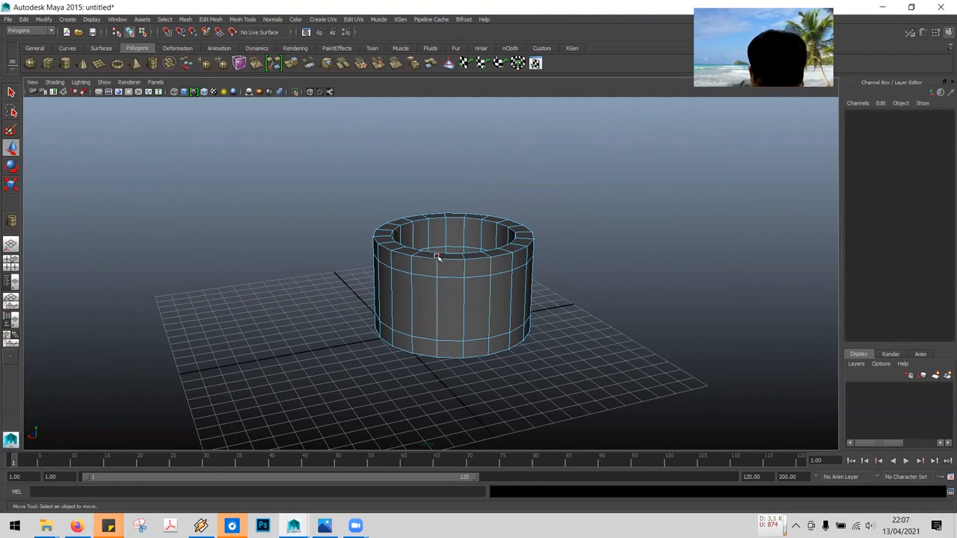
{"action": "right_click", "coordinate": [452, 281]}
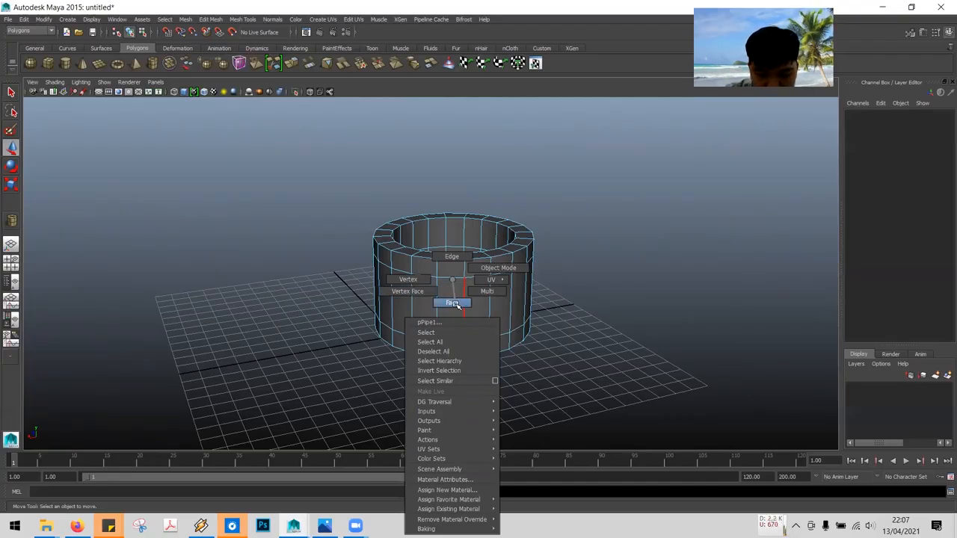
{"action": "right_click_drag", "start_coordinate": [454, 303], "coordinate": [456, 305]}
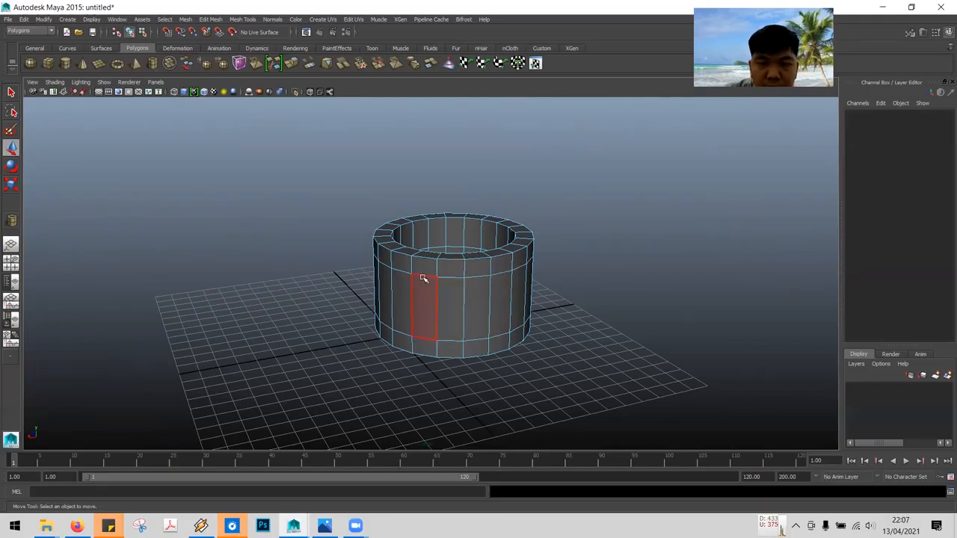
Try selecting individual tall faces on the pipe's outer wall one after another
{"action": "left_click", "coordinate": [447, 297]}
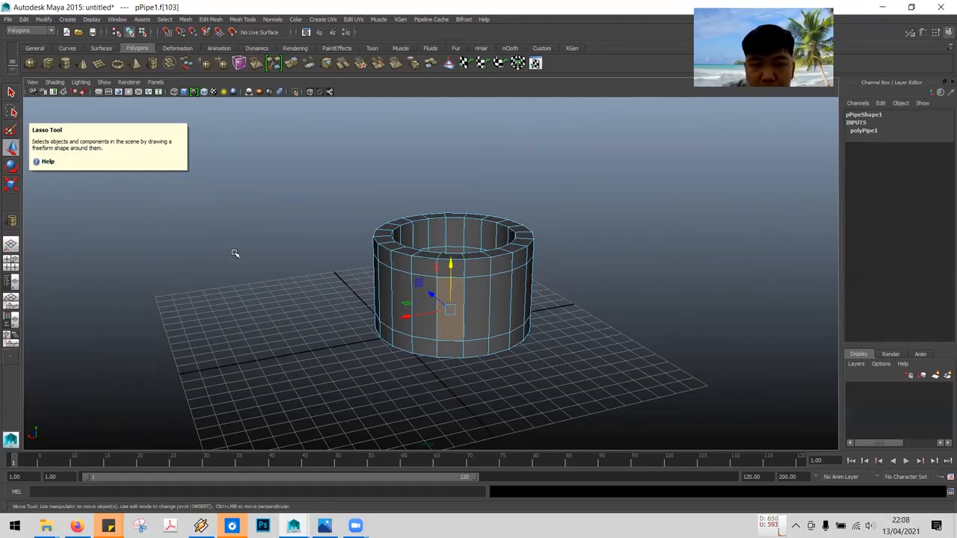
{"action": "left_click", "coordinate": [499, 299]}
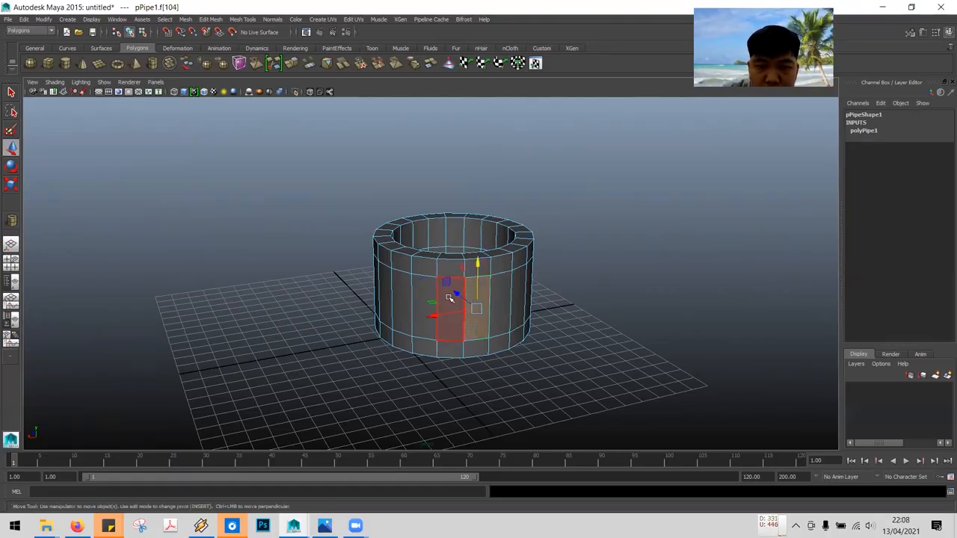
{"action": "left_click", "coordinate": [451, 297]}
{"action": "left_click", "coordinate": [498, 283]}
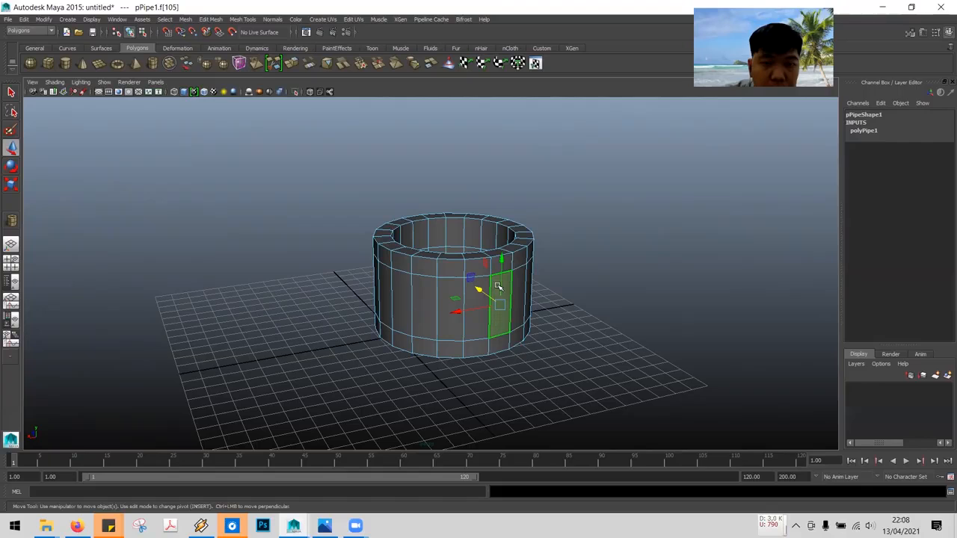
Try selecting single vertices on the pipe's outer wall in vertex mode, and return to face mode
{"action": "right_click_drag", "start_coordinate": [420, 293], "coordinate": [357, 287]}
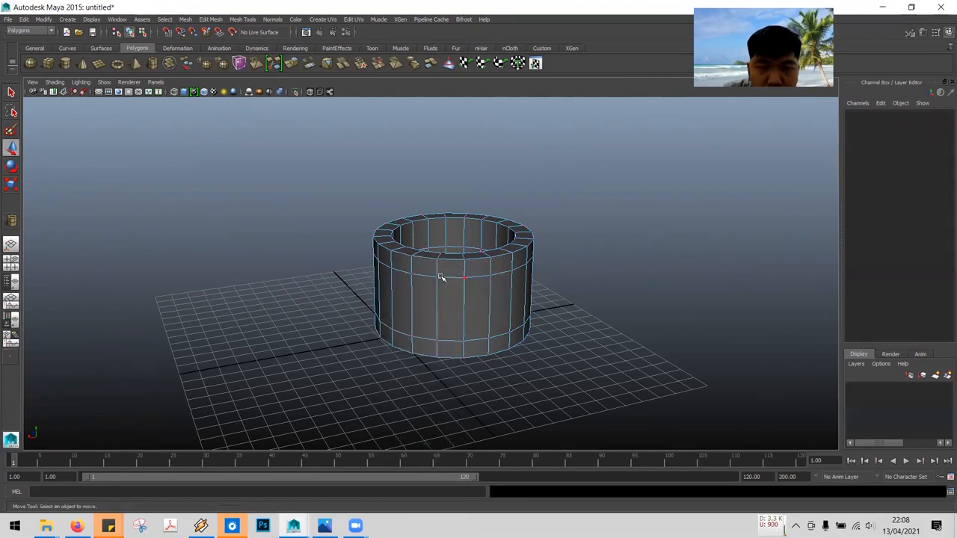
{"action": "left_click", "coordinate": [469, 279]}
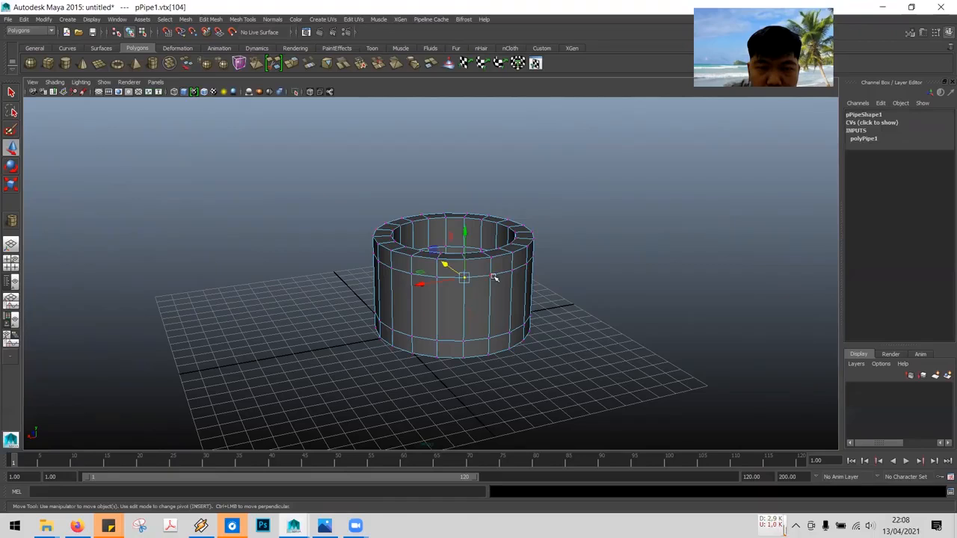
{"action": "left_click", "coordinate": [488, 339]}
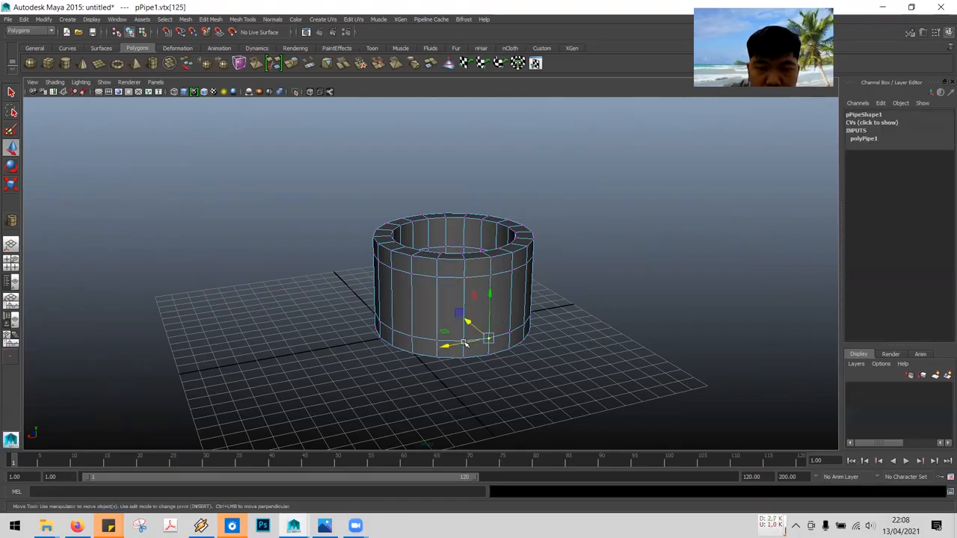
{"action": "right_click", "coordinate": [447, 280]}
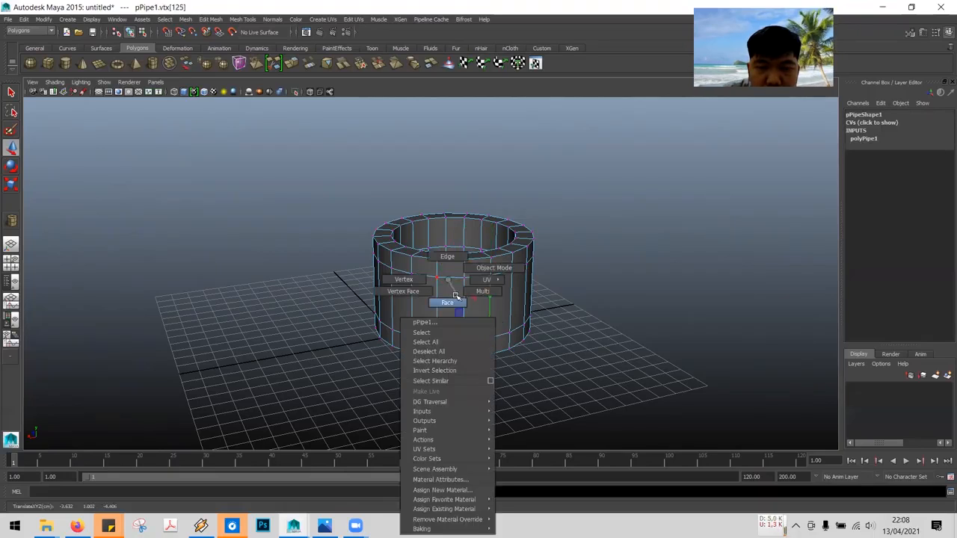
{"action": "left_click", "coordinate": [457, 306]}
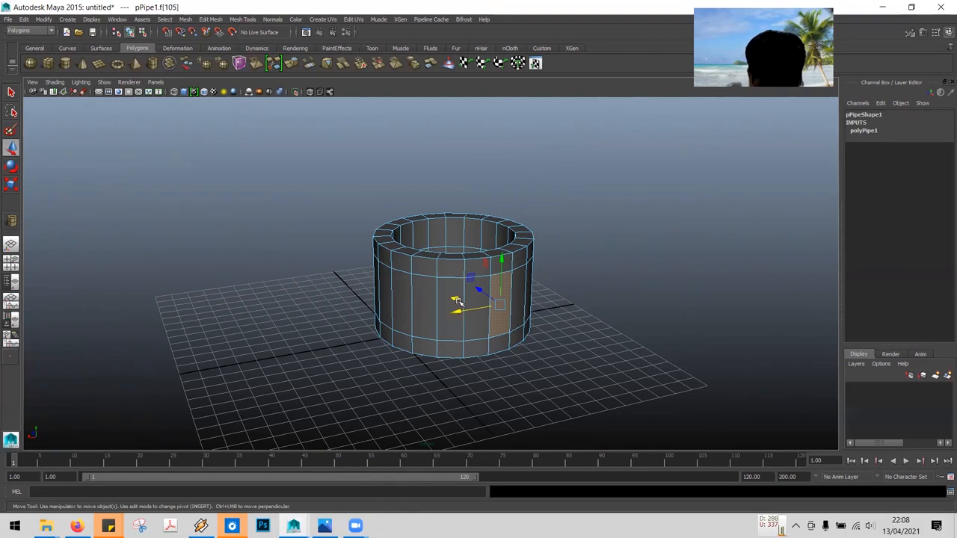
Try selecting the loop of short outer faces below the rim, and replace it with a single wall face
{"action": "left_click_drag", "start_coordinate": [587, 292], "coordinate": [598, 271], "text": "alt"}
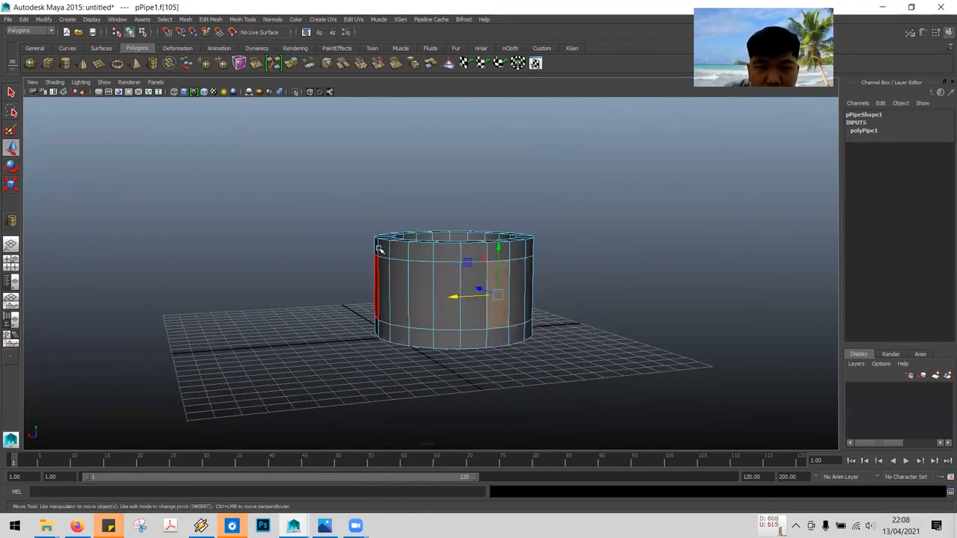
{"action": "left_click", "coordinate": [449, 251]}
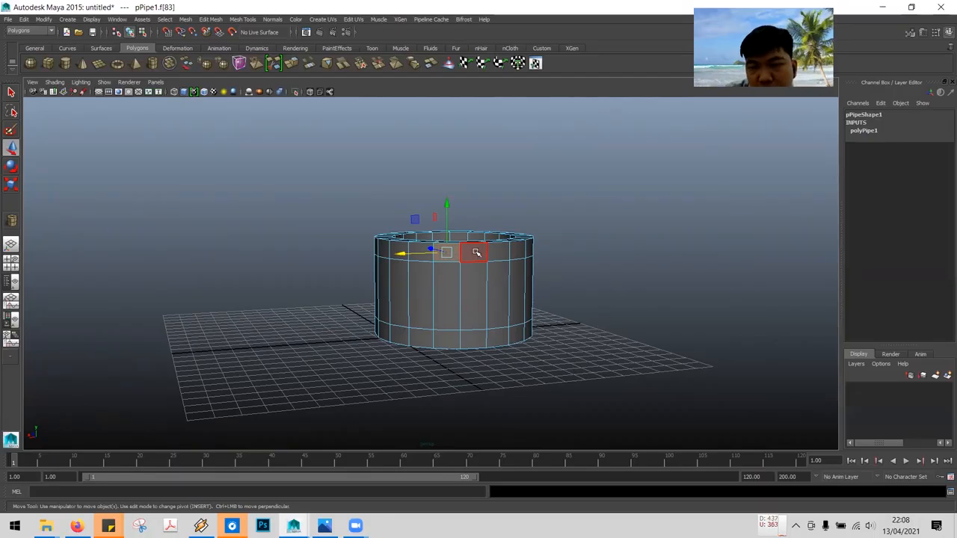
{"action": "double_click", "coordinate": [476, 253], "text": "shift"}
{"action": "left_click_drag", "start_coordinate": [597, 274], "coordinate": [490, 304], "text": "alt"}
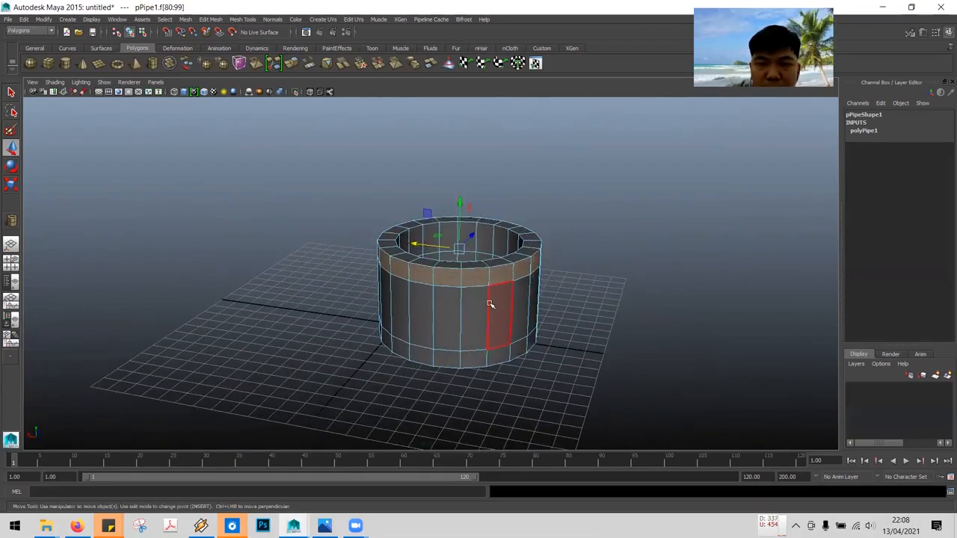
{"action": "left_click", "coordinate": [490, 304]}
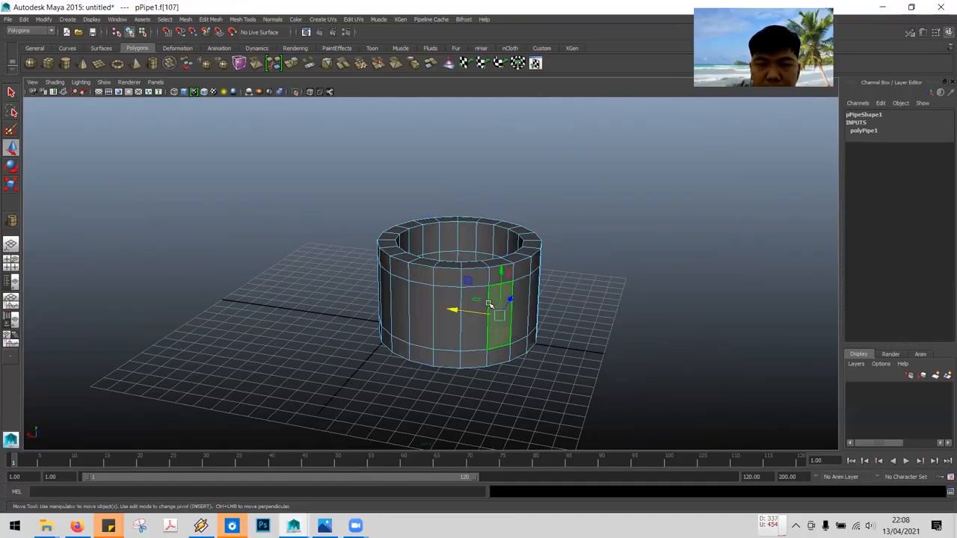
Select the complete loop of outer faces directly below the pipe's top rim
{"action": "left_click", "coordinate": [454, 280]}
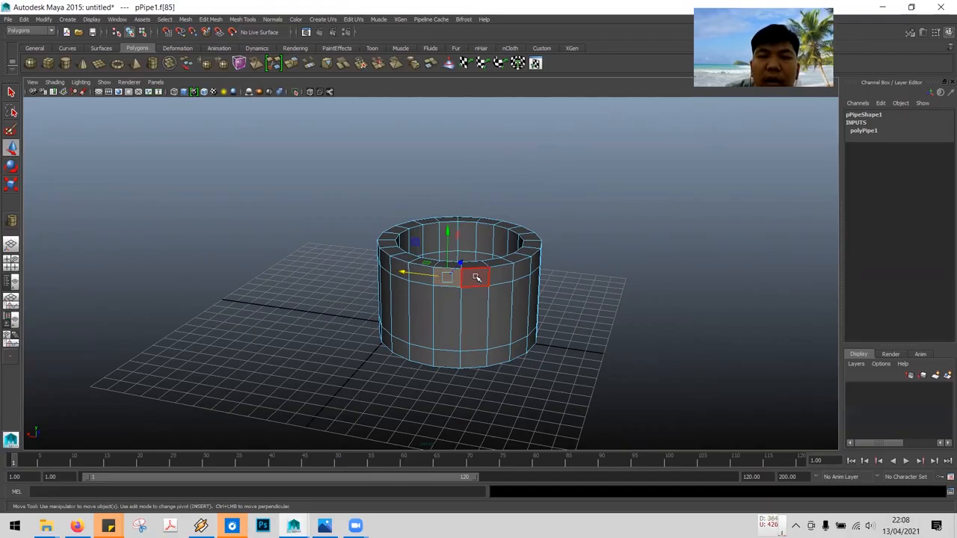
{"action": "double_click", "coordinate": [476, 277]}
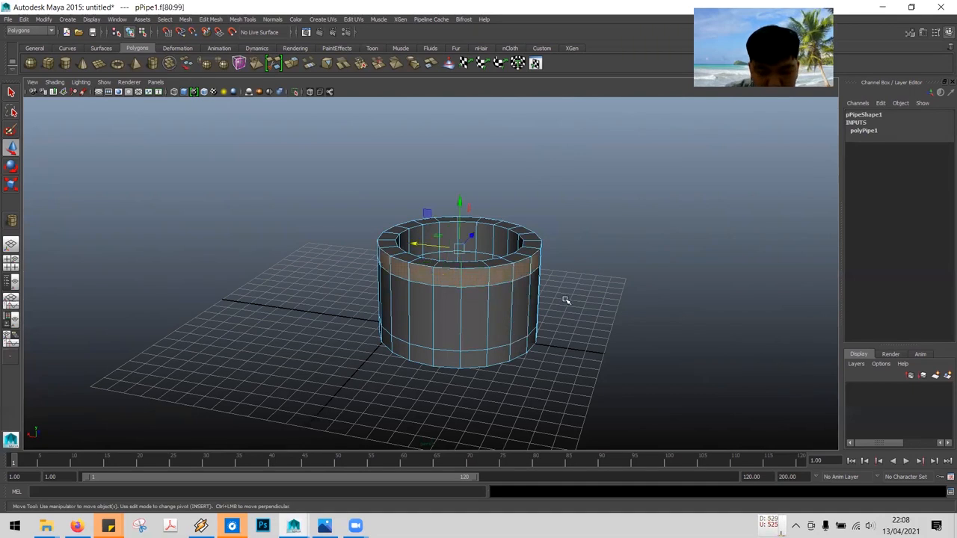
{"action": "mouse_move", "coordinate": [570, 276]}
{"action": "left_mouse_down", "text": "alt"}
{"action": "mouse_move", "coordinate": [376, 261]}
{"action": "mouse_move", "coordinate": [479, 291]}
{"action": "mouse_move", "coordinate": [557, 272]}
{"action": "left_mouse_up", "text": "alt"}
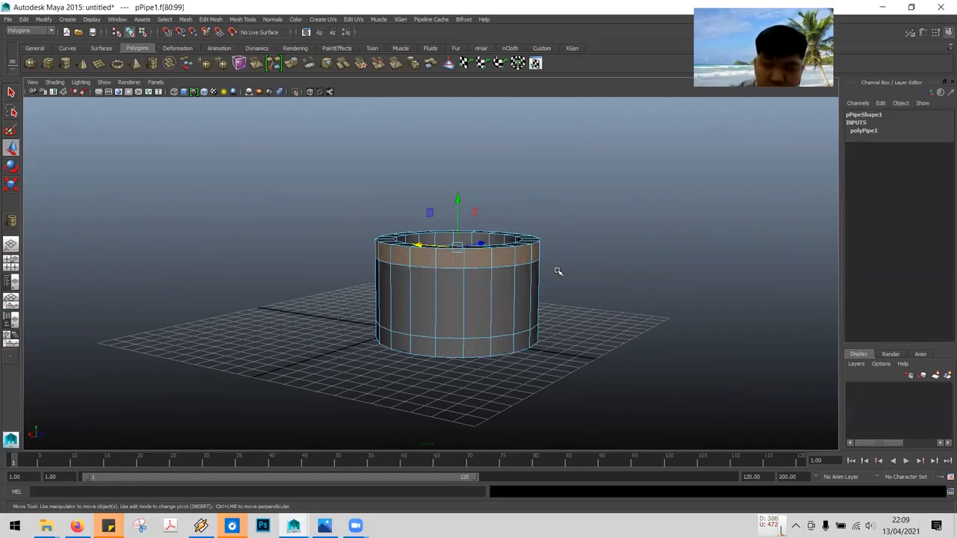
Extrude the selected upper face band outward to a Local Translate Z of about 0.194, forming a protruding rim
{"action": "left_click", "coordinate": [212, 20]}
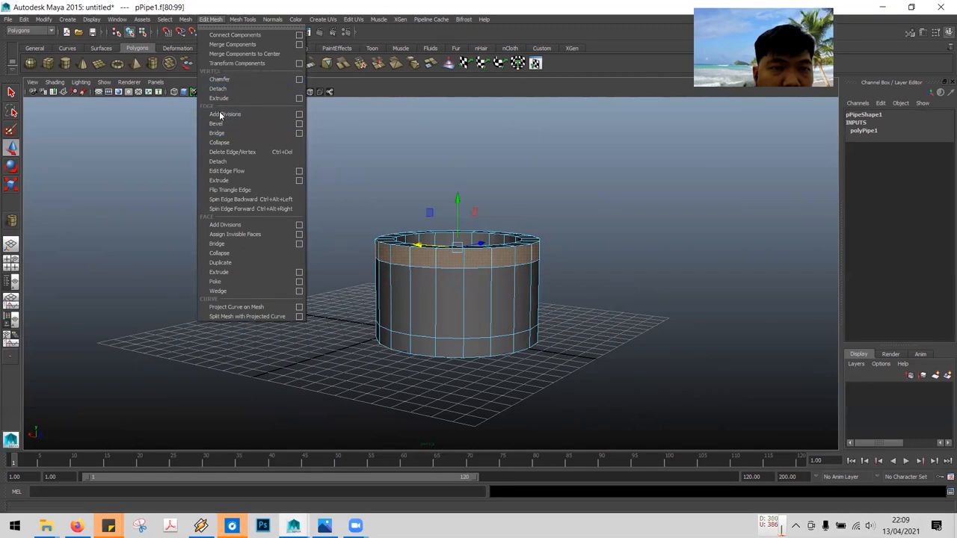
{"action": "left_click", "coordinate": [219, 272]}
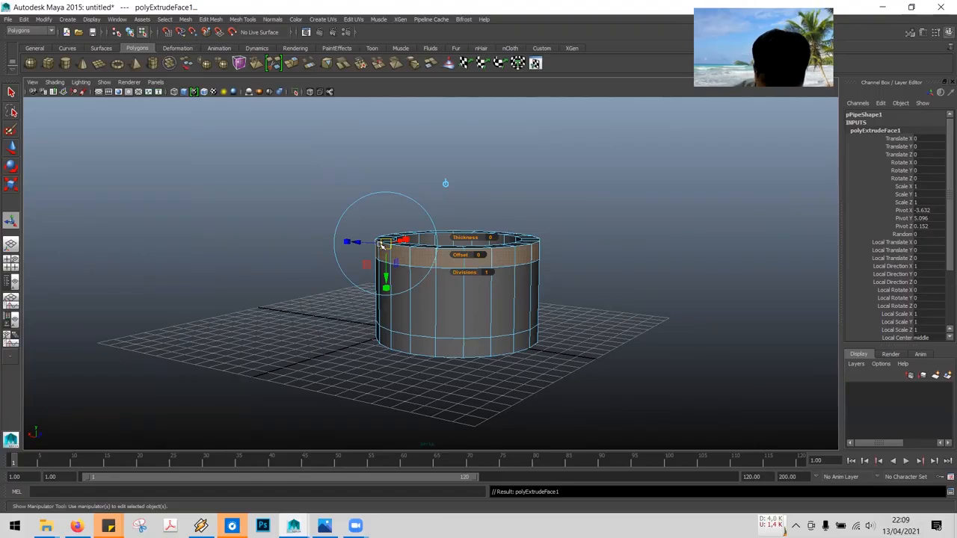
{"action": "left_click_drag", "start_coordinate": [620, 289], "coordinate": [668, 289], "text": "alt"}
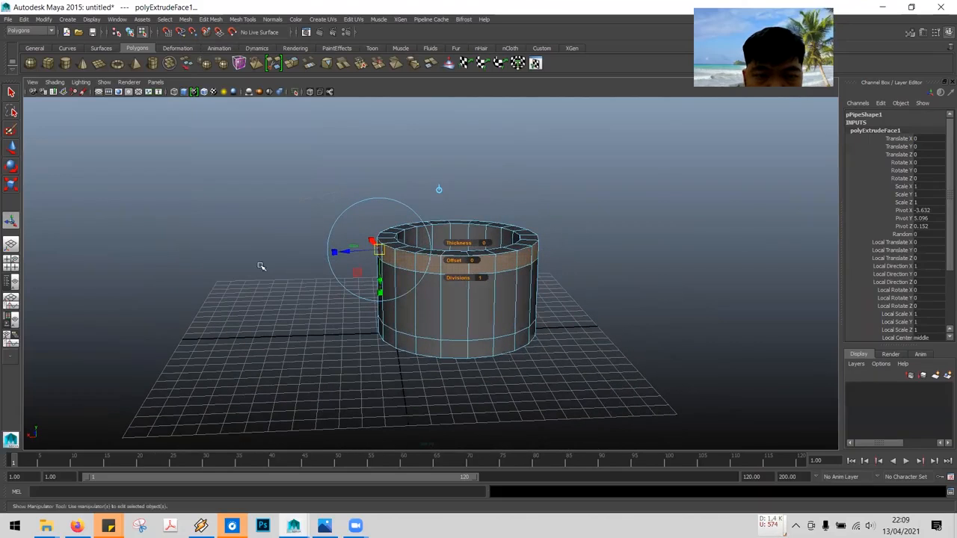
{"action": "left_click_drag", "start_coordinate": [346, 251], "coordinate": [344, 250]}
{"action": "mouse_move", "coordinate": [557, 290]}
{"action": "left_mouse_down", "text": "alt"}
{"action": "mouse_move", "coordinate": [558, 261]}
{"action": "mouse_move", "coordinate": [596, 233]}
{"action": "mouse_move", "coordinate": [532, 349]}
{"action": "mouse_move", "coordinate": [554, 335]}
{"action": "mouse_move", "coordinate": [568, 289]}
{"action": "mouse_move", "coordinate": [542, 340]}
{"action": "mouse_move", "coordinate": [571, 299]}
{"action": "mouse_move", "coordinate": [575, 286]}
{"action": "mouse_move", "coordinate": [565, 286]}
{"action": "left_mouse_up", "text": "alt"}
{"action": "left_click_drag", "start_coordinate": [349, 254], "coordinate": [346, 255]}
{"action": "left_click_drag", "start_coordinate": [552, 269], "coordinate": [534, 231], "text": "alt"}
{"action": "left_click_drag", "start_coordinate": [613, 259], "coordinate": [608, 299], "text": "alt"}
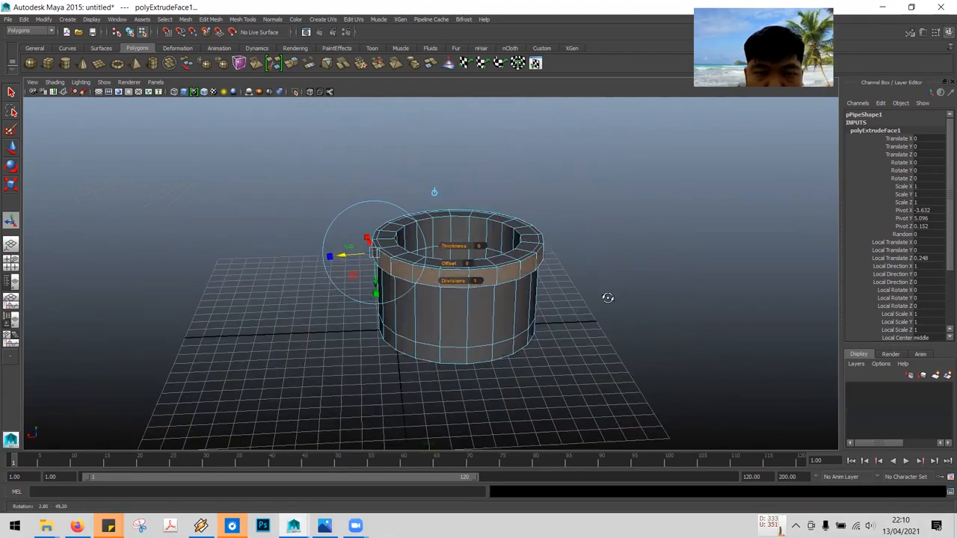
{"action": "left_click_drag", "start_coordinate": [342, 254], "coordinate": [343, 256]}
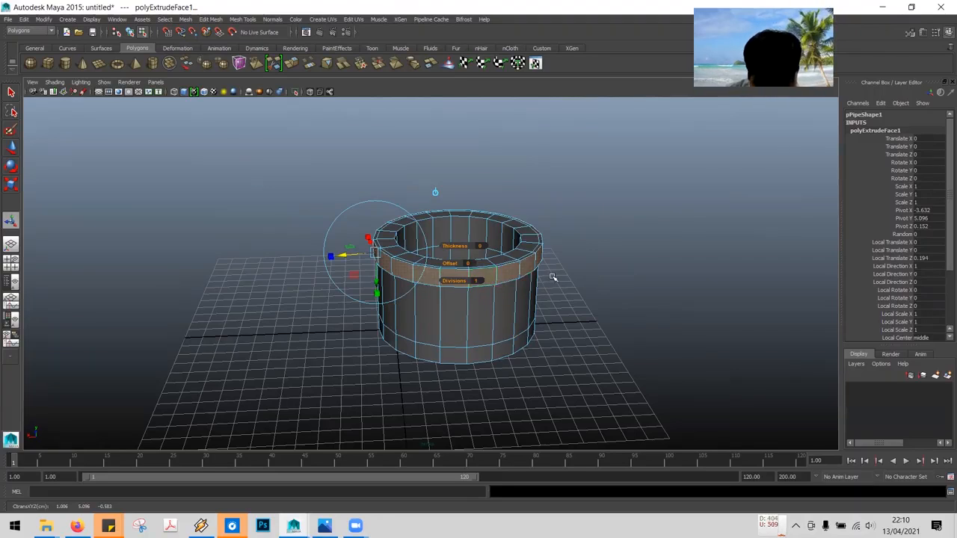
Select the complete loop of short outer faces around the pipe's base
{"action": "left_click", "coordinate": [487, 356]}
{"action": "left_click", "coordinate": [444, 356]}
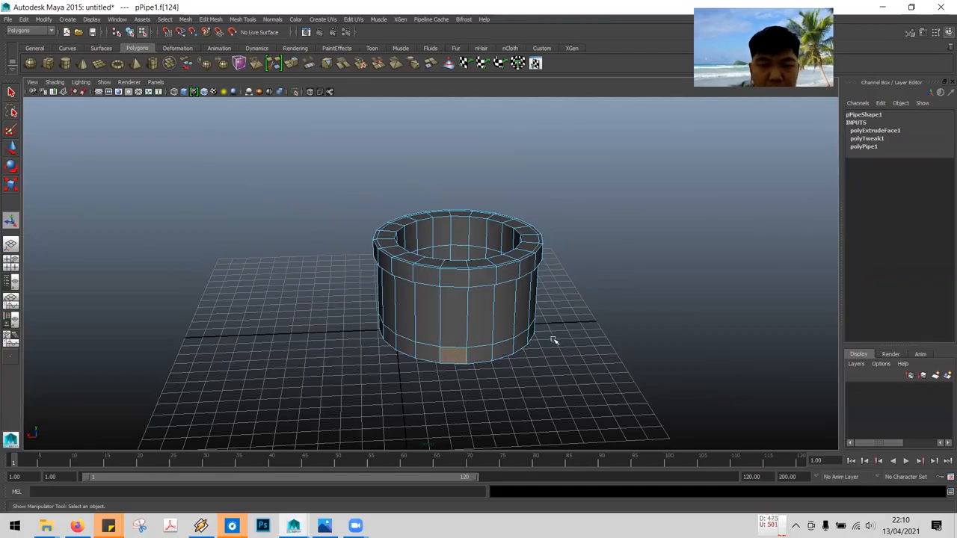
{"action": "double_click", "coordinate": [452, 353], "text": "shift"}
{"action": "left_click_drag", "start_coordinate": [602, 342], "coordinate": [489, 359], "text": "alt"}
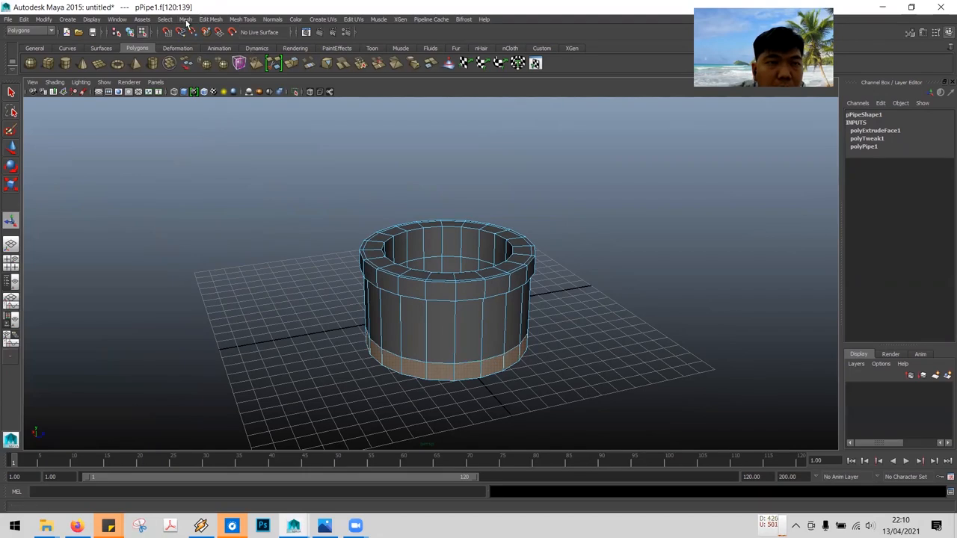
Extrude the selected base faces outward to a Local Translate Z of about 1.172, forming a wide foot, and clear the selection
{"action": "left_click", "coordinate": [212, 20]}
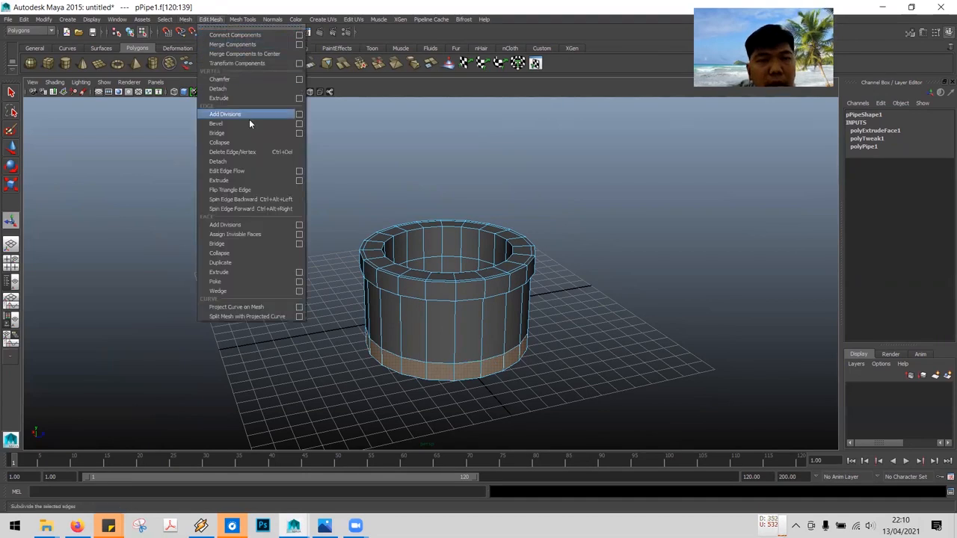
{"action": "left_click", "coordinate": [219, 272]}
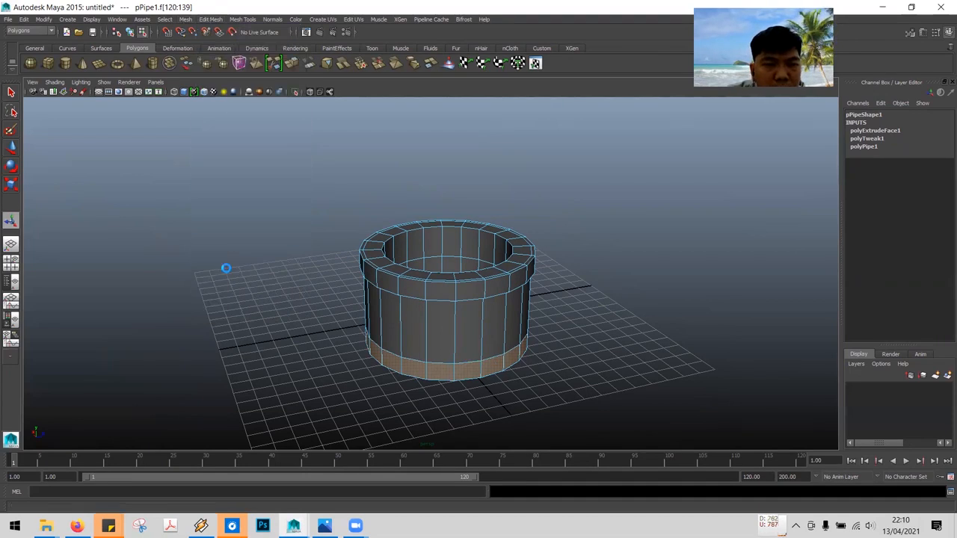
{"action": "left_click_drag", "start_coordinate": [492, 337], "coordinate": [579, 341], "text": "alt"}
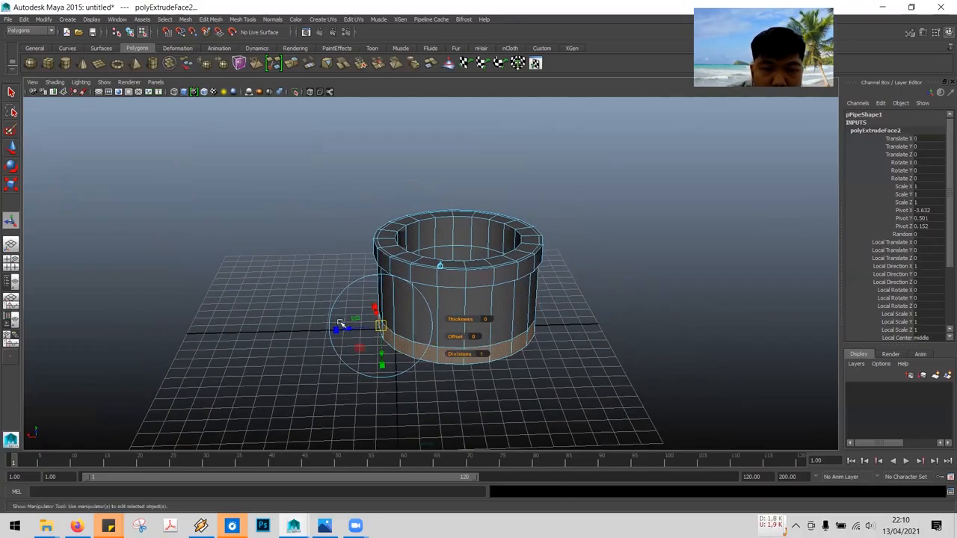
{"action": "left_click_drag", "start_coordinate": [347, 329], "coordinate": [314, 311]}
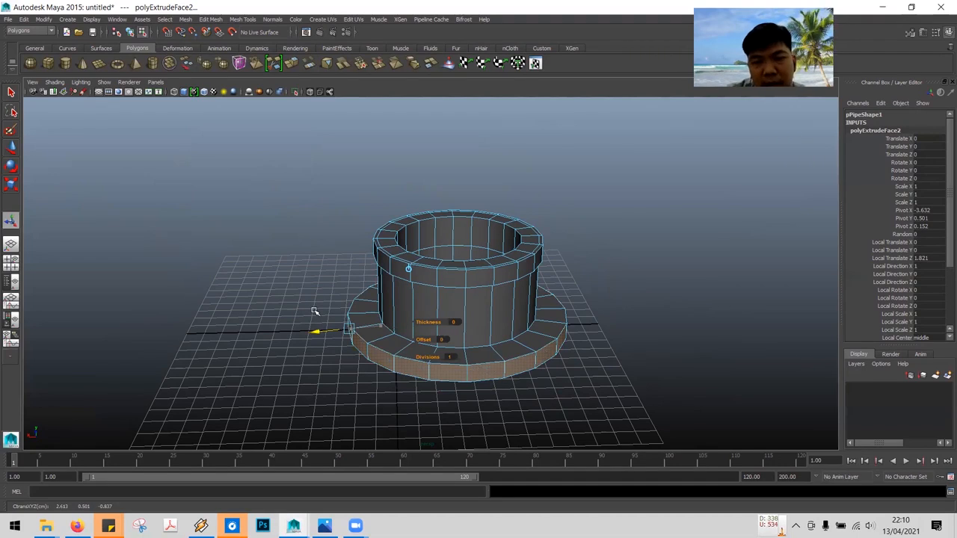
{"action": "left_click_drag", "start_coordinate": [315, 311], "coordinate": [327, 310]}
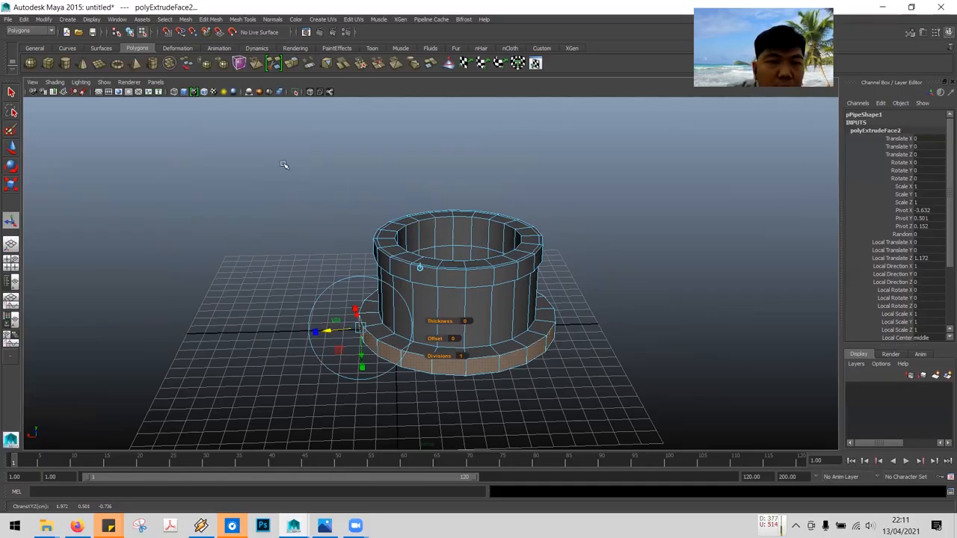
{"action": "left_click", "coordinate": [11, 93]}
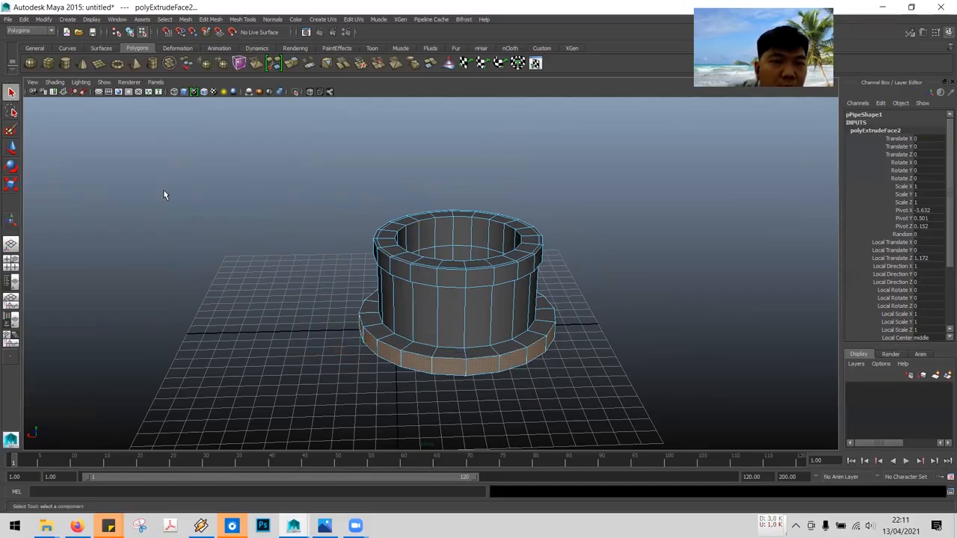
{"action": "left_click", "coordinate": [163, 189]}
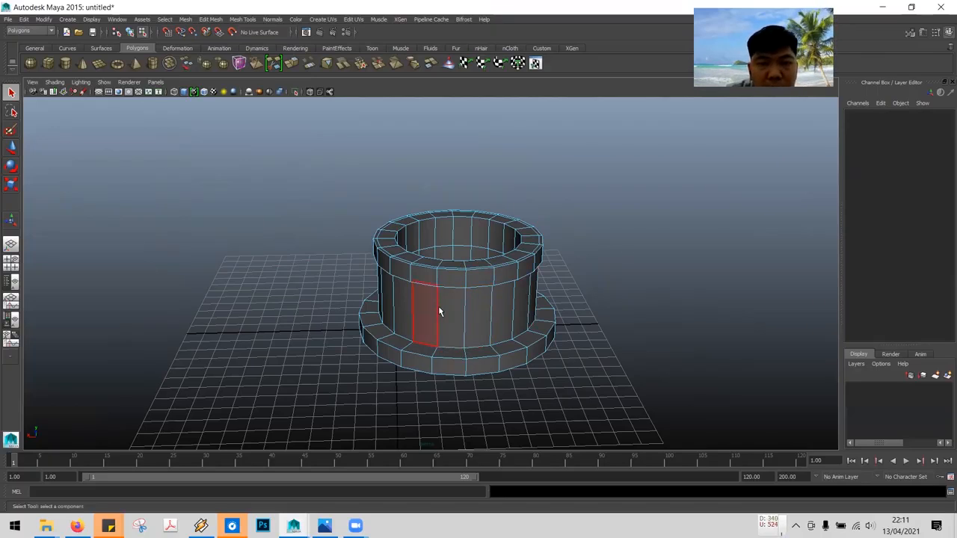
Return to object mode and move the whole pipe along X to a Translate X of about 0.066
{"action": "right_click_drag", "start_coordinate": [458, 279], "coordinate": [483, 267]}
{"action": "left_click", "coordinate": [501, 288]}
{"action": "left_click_drag", "start_coordinate": [507, 287], "coordinate": [489, 297]}
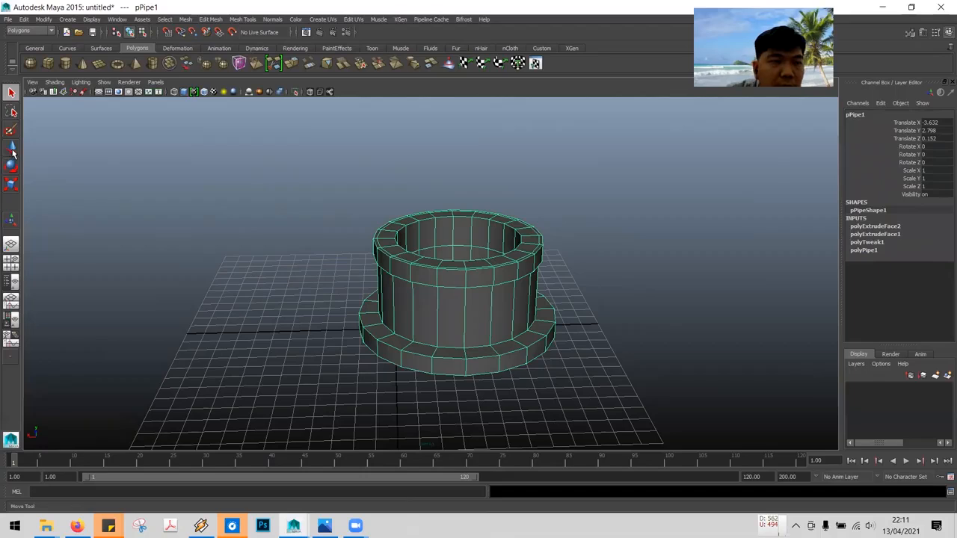
{"action": "left_click", "coordinate": [11, 149]}
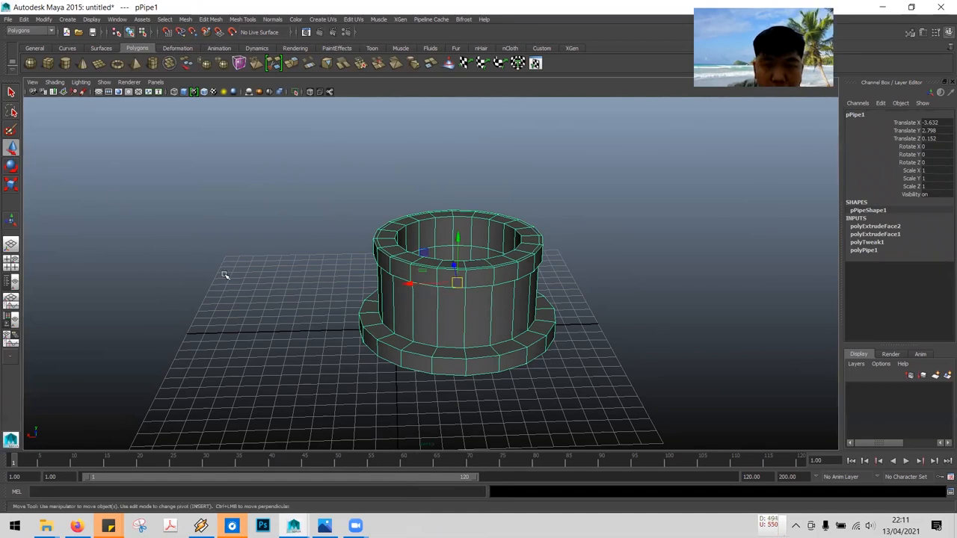
{"action": "left_click_drag", "start_coordinate": [406, 285], "coordinate": [341, 286]}
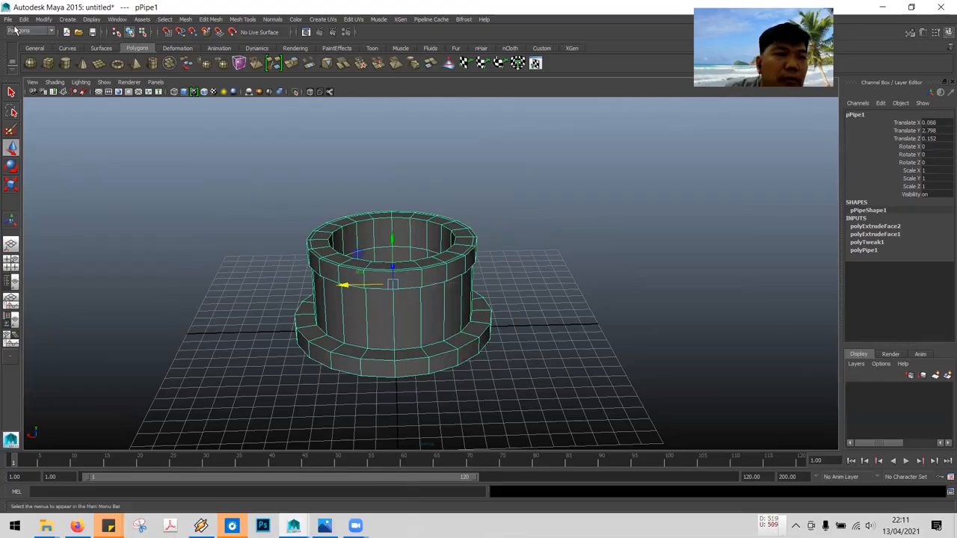
Start saving the scene and browse to the folder D:\Ngajar\3D Modelling Lanjutan
{"action": "left_click", "coordinate": [9, 19]}
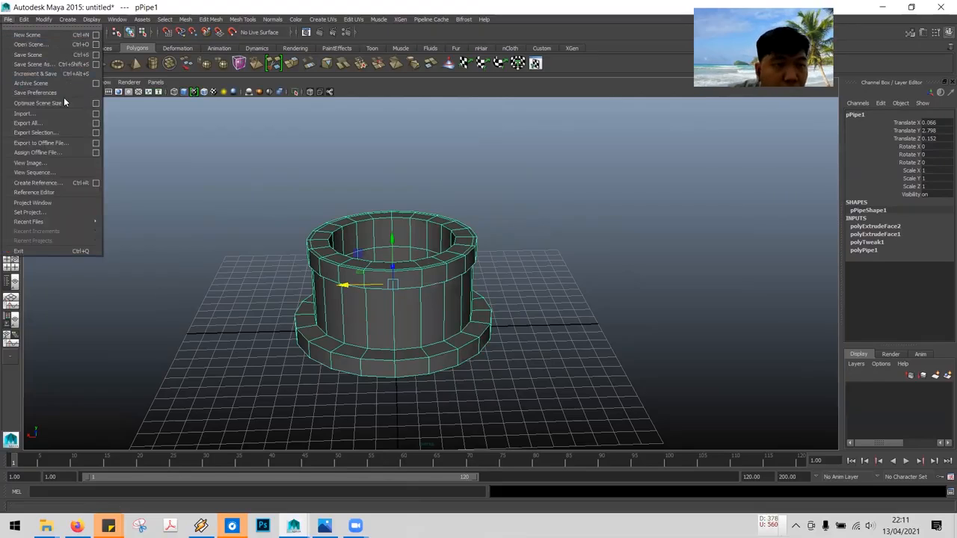
{"action": "left_click", "coordinate": [46, 50]}
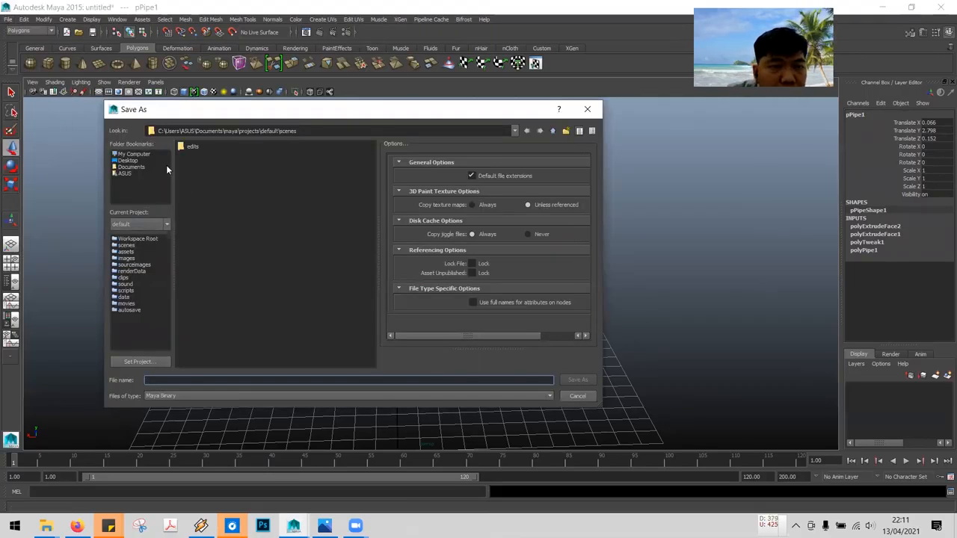
{"action": "left_click", "coordinate": [134, 154]}
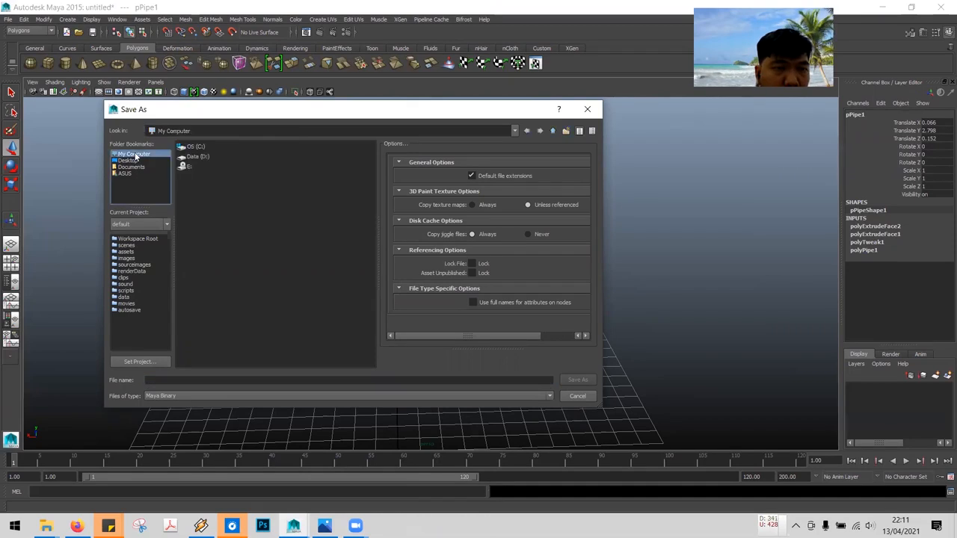
{"action": "left_click", "coordinate": [199, 156]}
{"action": "double_click", "coordinate": [199, 156]}
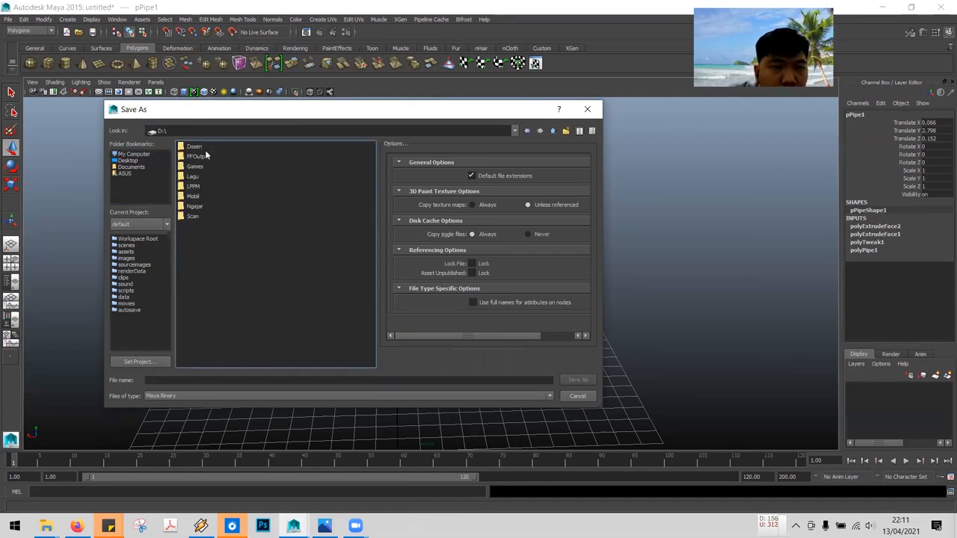
{"action": "double_click", "coordinate": [193, 205]}
{"action": "double_click", "coordinate": [212, 148]}
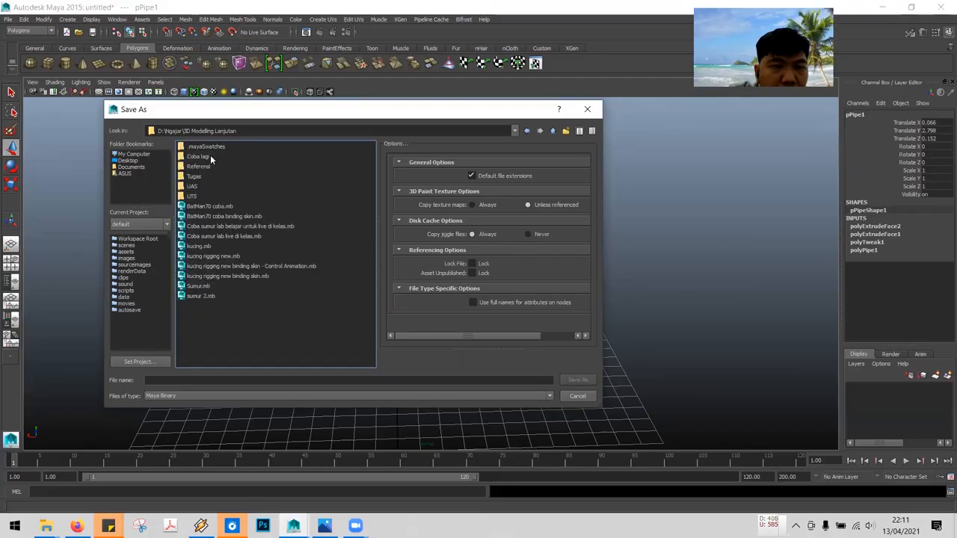
Create a new folder named Live Demo and open it as the save location
{"action": "left_click", "coordinate": [566, 132]}
{"action": "type", "text": "Live Demo"}
{"action": "key", "text": "Return"}
{"action": "key", "text": "Return"}
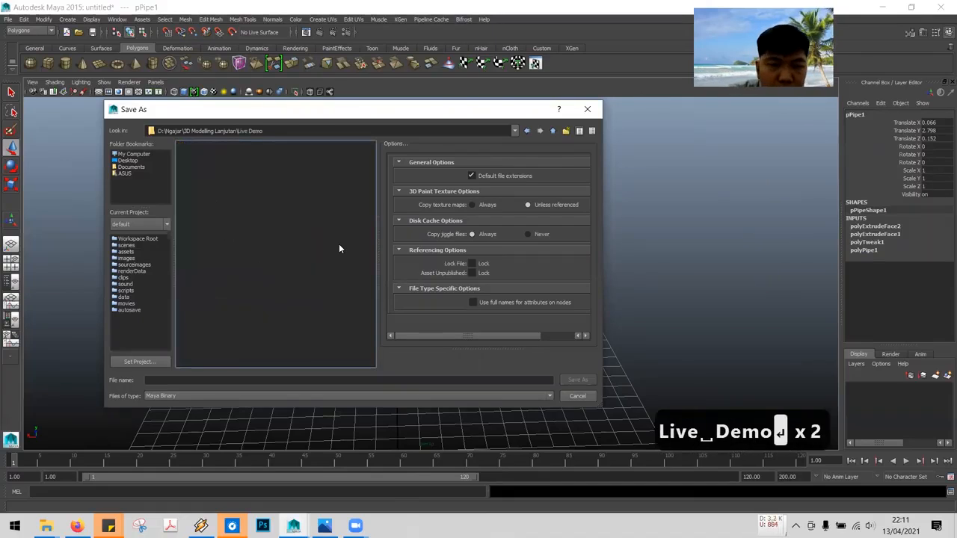
Save the scene as a Maya Binary file named Sumur Tua
{"action": "left_click", "coordinate": [276, 381]}
{"action": "type", "text": "Sumur"}
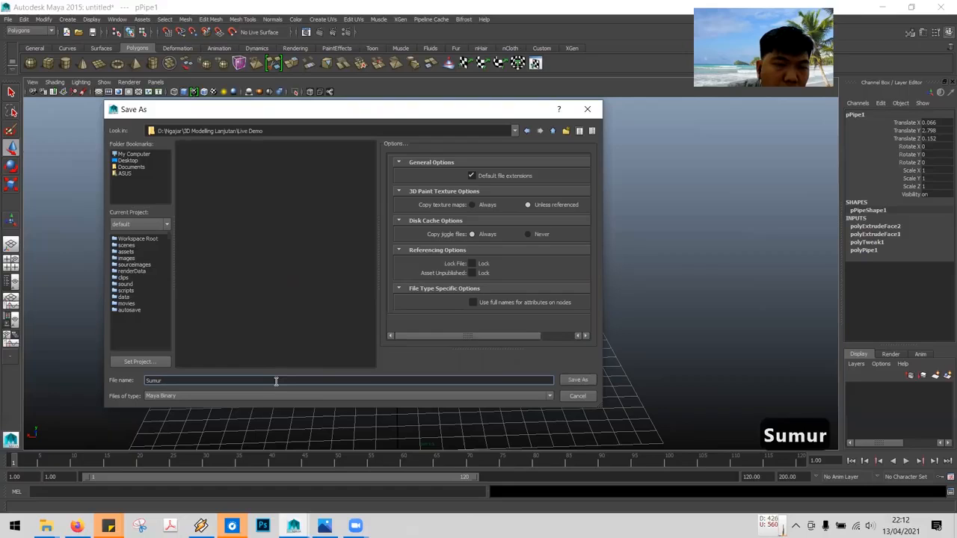
{"action": "type", "text": " Tua"}
{"action": "key", "text": "Return"}
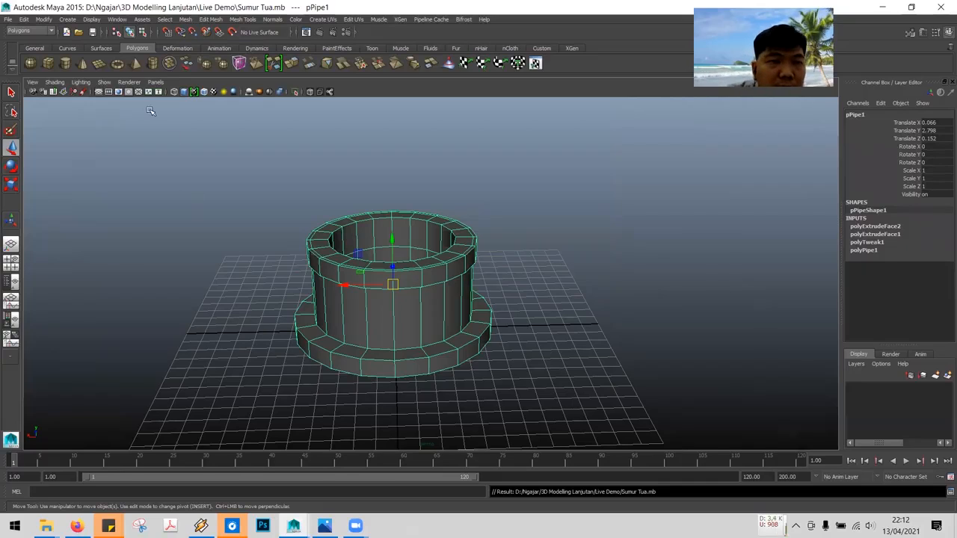
Draw a polygon plane about 6.859 wide and 7.172 high on the grid beside the well
{"action": "left_click", "coordinate": [100, 65]}
{"action": "left_click_drag", "start_coordinate": [531, 299], "coordinate": [714, 367], "text": "alt"}
{"action": "left_click_drag", "start_coordinate": [710, 312], "coordinate": [688, 297], "text": "alt"}
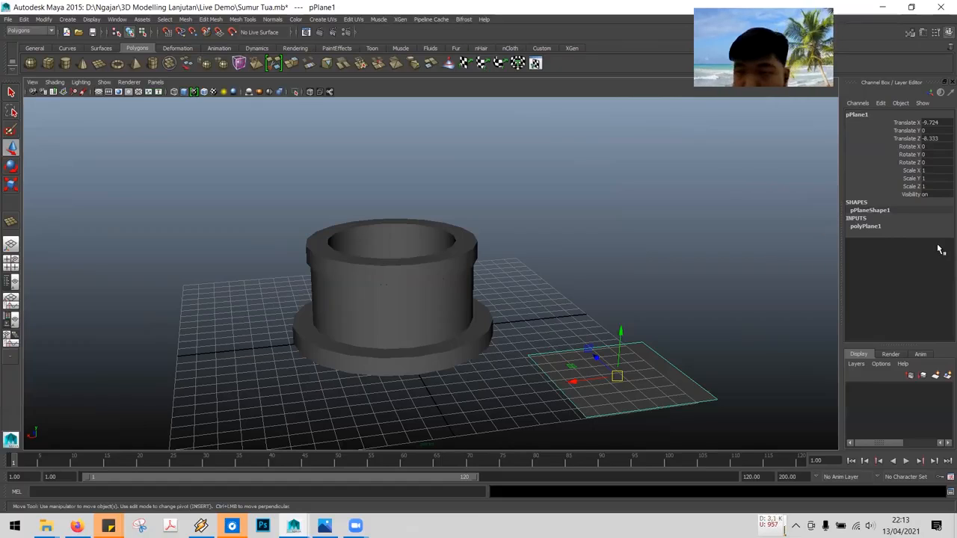
Set the plane's Subdivisions Width to 2
{"action": "left_click", "coordinate": [865, 227]}
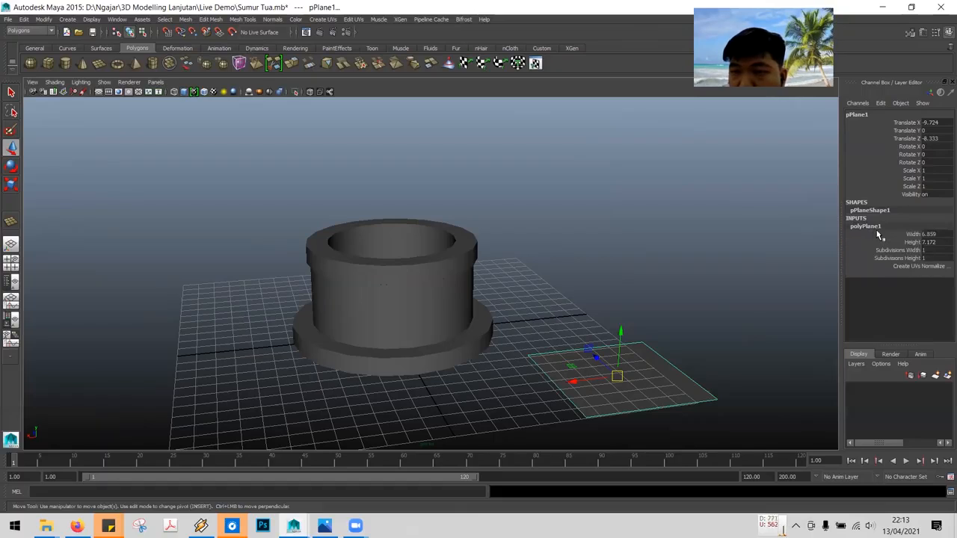
{"action": "double_click", "coordinate": [931, 251]}
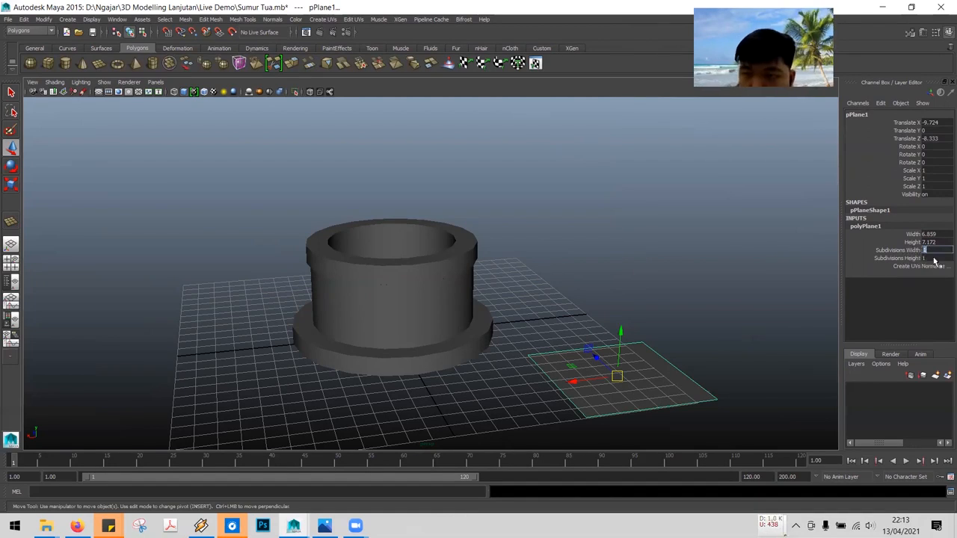
{"action": "type", "text": "2"}
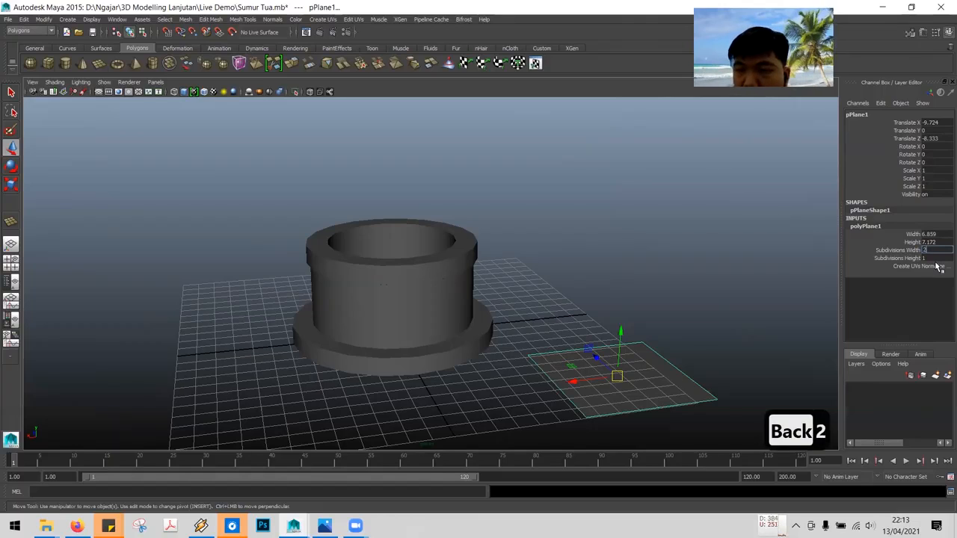
{"action": "key", "text": "Return"}
{"action": "mouse_move", "coordinate": [701, 329]}
{"action": "left_mouse_down", "text": "alt"}
{"action": "mouse_move", "coordinate": [714, 372]}
{"action": "mouse_move", "coordinate": [688, 376]}
{"action": "mouse_move", "coordinate": [707, 369]}
{"action": "mouse_move", "coordinate": [708, 344]}
{"action": "left_mouse_up", "text": "alt"}
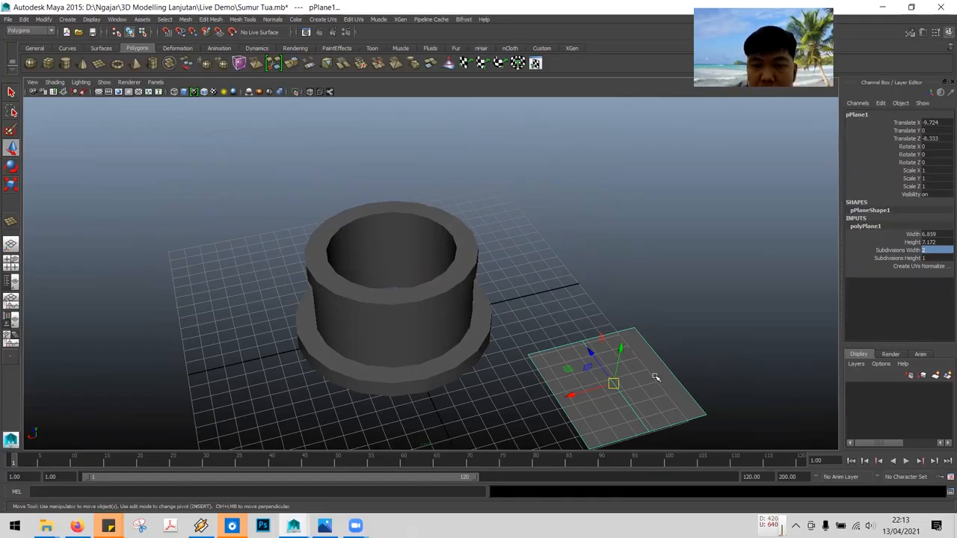
Raise the plane in object mode above the well's height to a Translate Y of about 12.191
{"action": "right_click", "coordinate": [632, 371]}
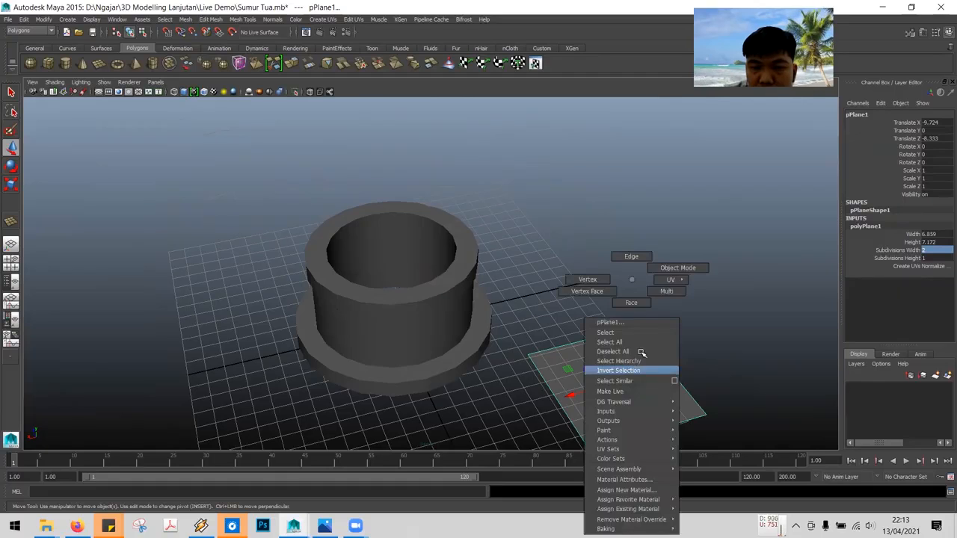
{"action": "left_click", "coordinate": [673, 268]}
{"action": "left_click_drag", "start_coordinate": [619, 349], "coordinate": [711, 336]}
{"action": "left_click_drag", "start_coordinate": [708, 333], "coordinate": [681, 288], "text": "alt"}
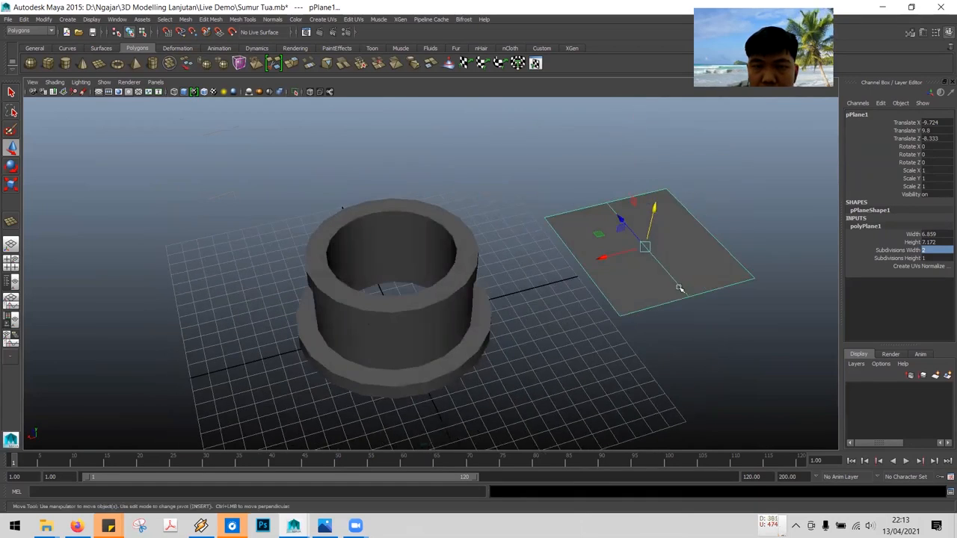
{"action": "left_click_drag", "start_coordinate": [658, 219], "coordinate": [678, 163]}
{"action": "mouse_move", "coordinate": [696, 336]}
{"action": "left_mouse_down", "text": "alt"}
{"action": "mouse_move", "coordinate": [690, 301]}
{"action": "mouse_move", "coordinate": [685, 322]}
{"action": "left_mouse_up", "text": "alt"}
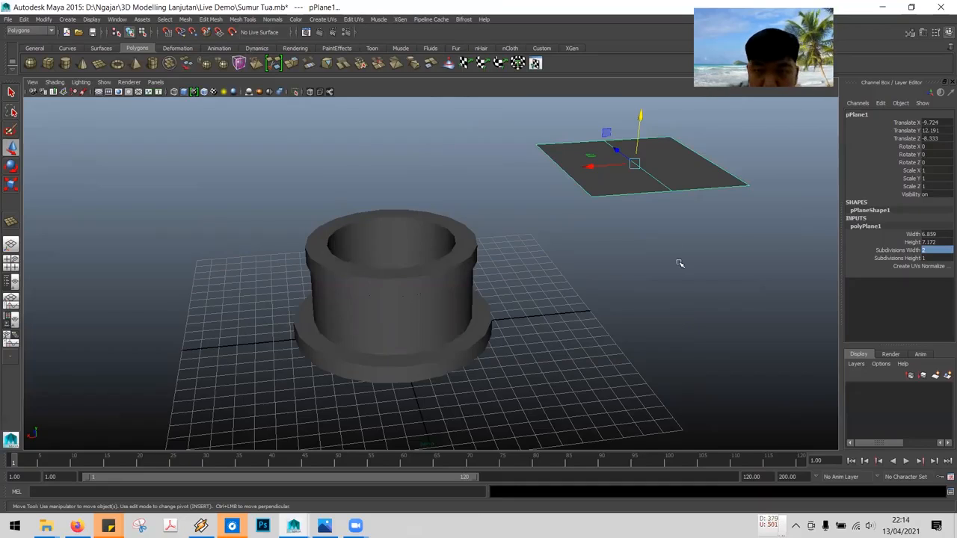
Switch the plane to edge mode and select its middle dividing edge
{"action": "right_click", "coordinate": [616, 186]}
{"action": "right_click_drag", "start_coordinate": [616, 185], "coordinate": [614, 162]}
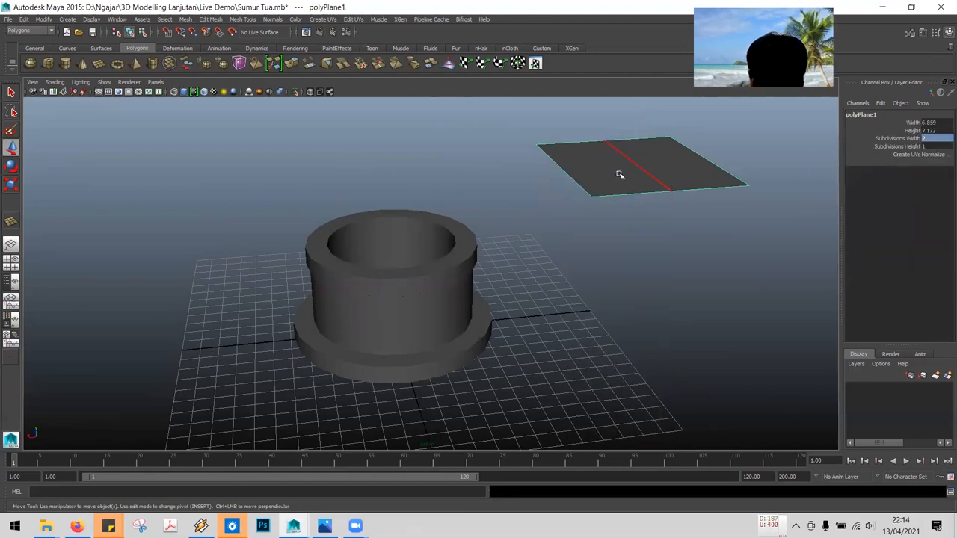
{"action": "middle_click_drag", "start_coordinate": [723, 227], "coordinate": [558, 321], "text": "alt"}
{"action": "scroll", "coordinate": [557, 321], "scroll_direction": "up", "scroll_amount": 2}
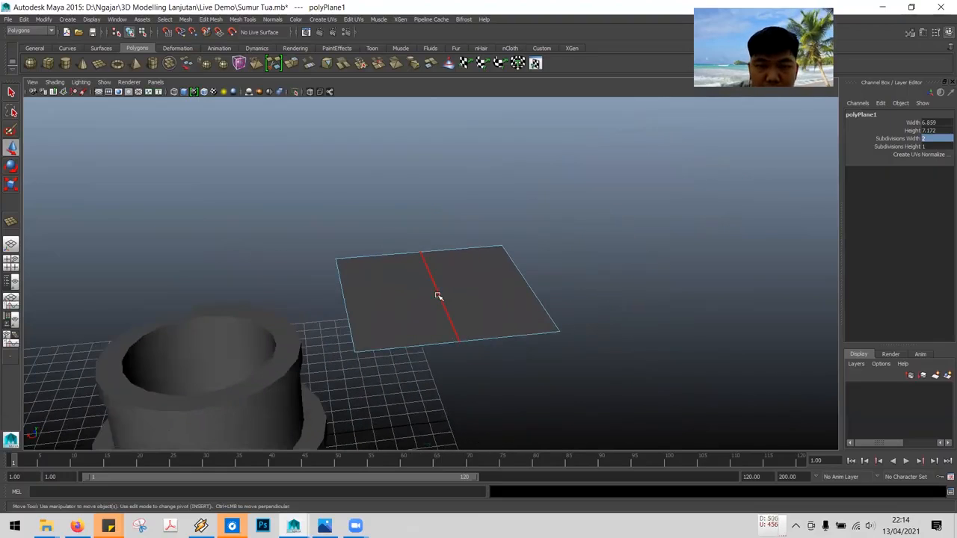
{"action": "left_click", "coordinate": [438, 296]}
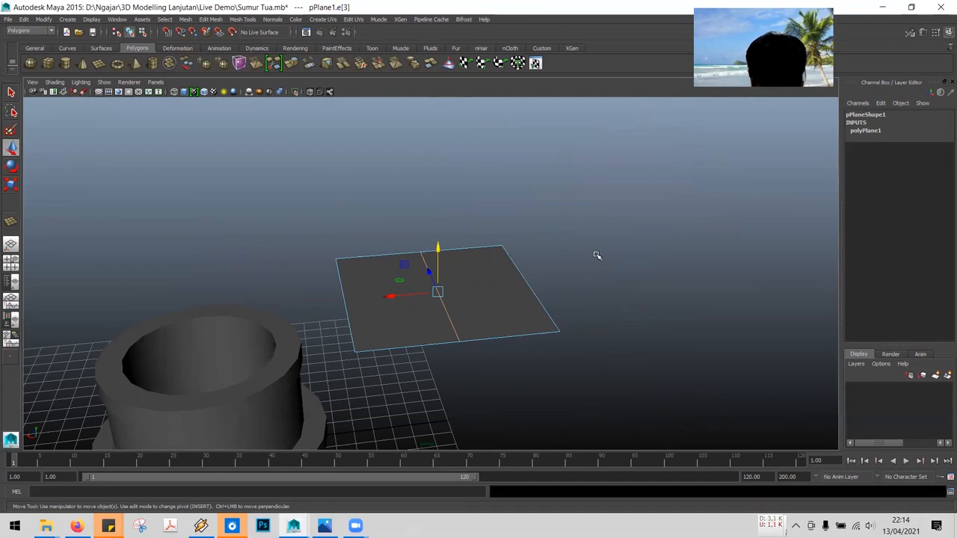
Raise the plane's middle edge to form a gabled roof, fine-tune the ridge height, and clear the selection
{"action": "left_click_drag", "start_coordinate": [439, 249], "coordinate": [460, 157]}
{"action": "mouse_move", "coordinate": [684, 305]}
{"action": "left_mouse_down", "text": "alt"}
{"action": "mouse_move", "coordinate": [683, 292]}
{"action": "mouse_move", "coordinate": [675, 309]}
{"action": "mouse_move", "coordinate": [664, 307]}
{"action": "mouse_move", "coordinate": [676, 307]}
{"action": "mouse_move", "coordinate": [670, 321]}
{"action": "mouse_move", "coordinate": [677, 308]}
{"action": "mouse_move", "coordinate": [673, 314]}
{"action": "left_mouse_up", "text": "alt"}
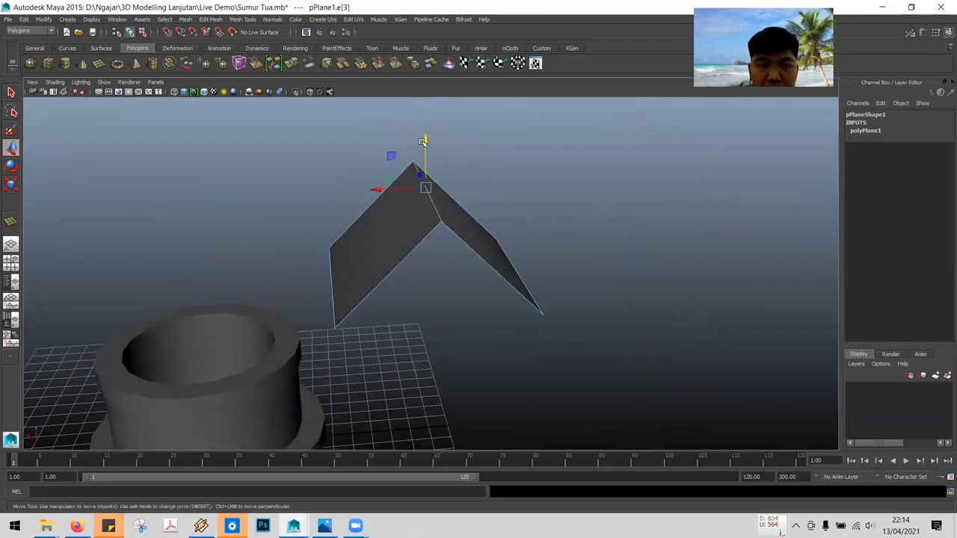
{"action": "left_click_drag", "start_coordinate": [426, 140], "coordinate": [427, 149]}
{"action": "left_click_drag", "start_coordinate": [583, 242], "coordinate": [562, 242], "text": "alt"}
{"action": "left_click_drag", "start_coordinate": [410, 121], "coordinate": [412, 135]}
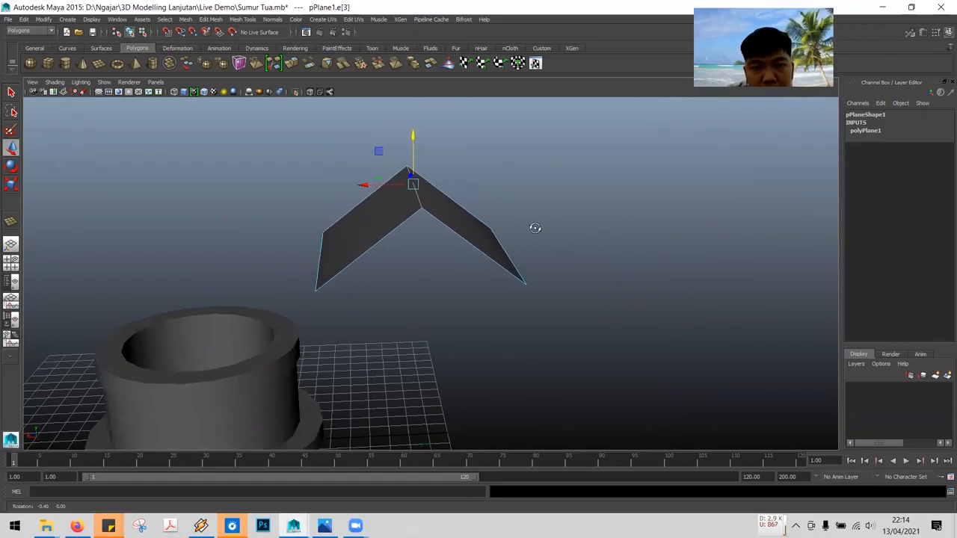
{"action": "left_click_drag", "start_coordinate": [535, 229], "coordinate": [528, 222], "text": "alt"}
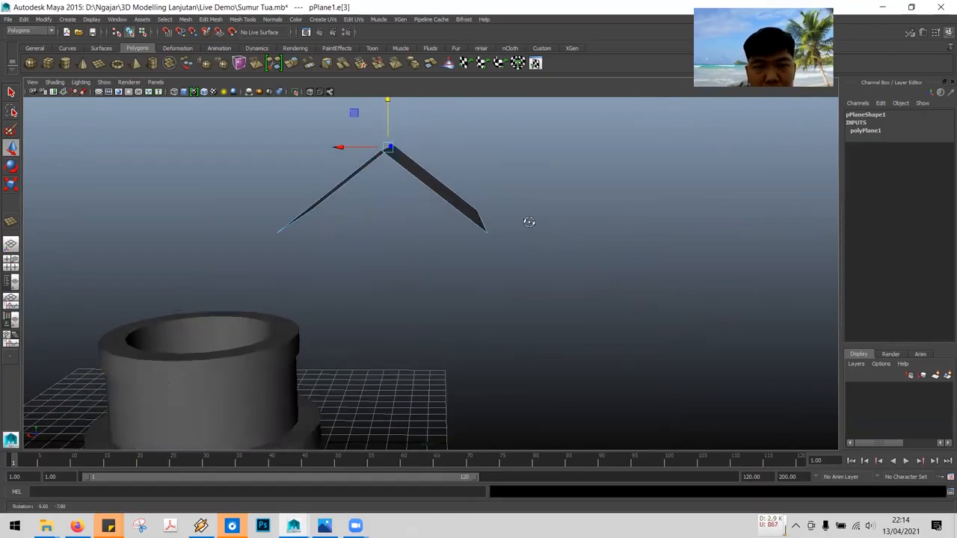
{"action": "left_click", "coordinate": [576, 246]}
{"action": "left_click_drag", "start_coordinate": [550, 261], "coordinate": [557, 260], "text": "alt"}
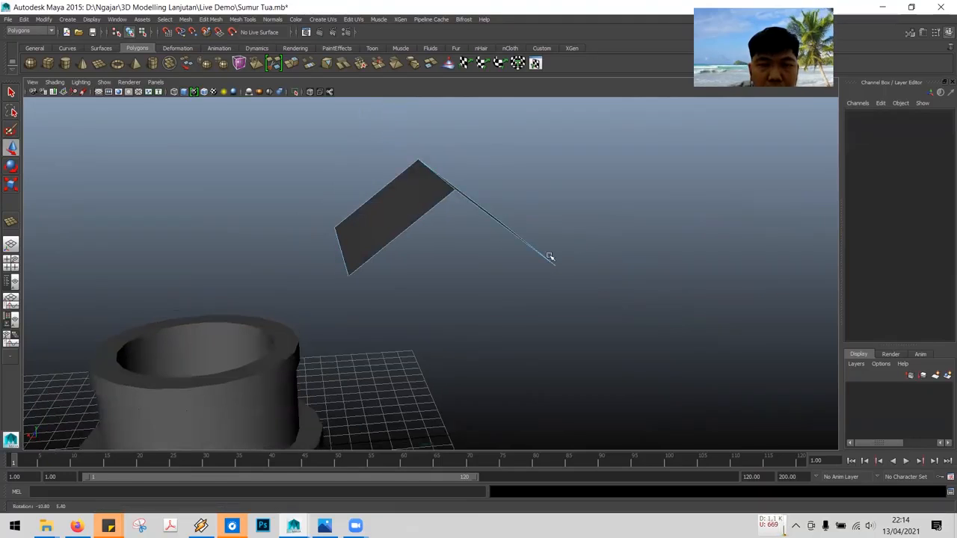
Raise the roof's ridge edge slightly to steepen the gable, then return the roof to object mode and clear the selection
{"action": "left_click_drag", "start_coordinate": [468, 271], "coordinate": [436, 244], "text": "alt"}
{"action": "left_click", "coordinate": [436, 245]}
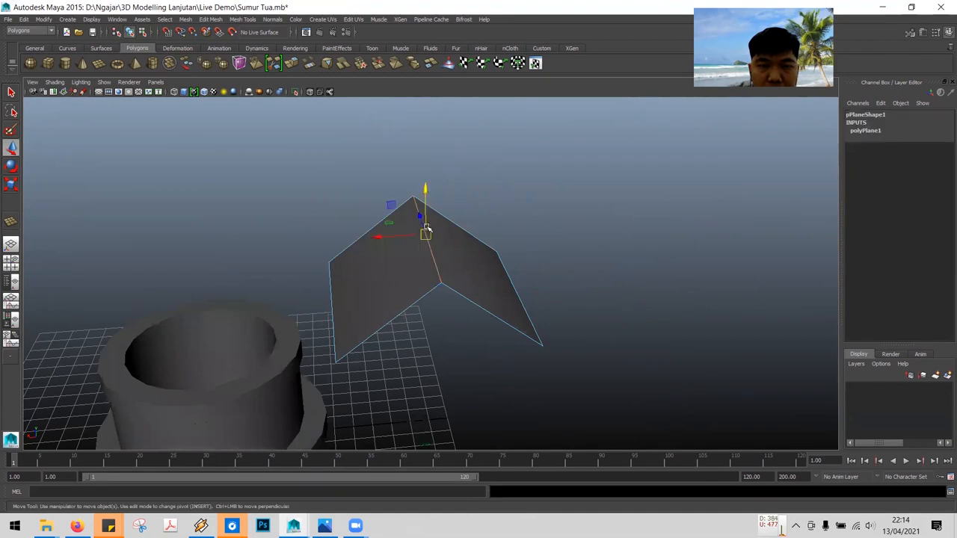
{"action": "left_click_drag", "start_coordinate": [427, 196], "coordinate": [427, 184]}
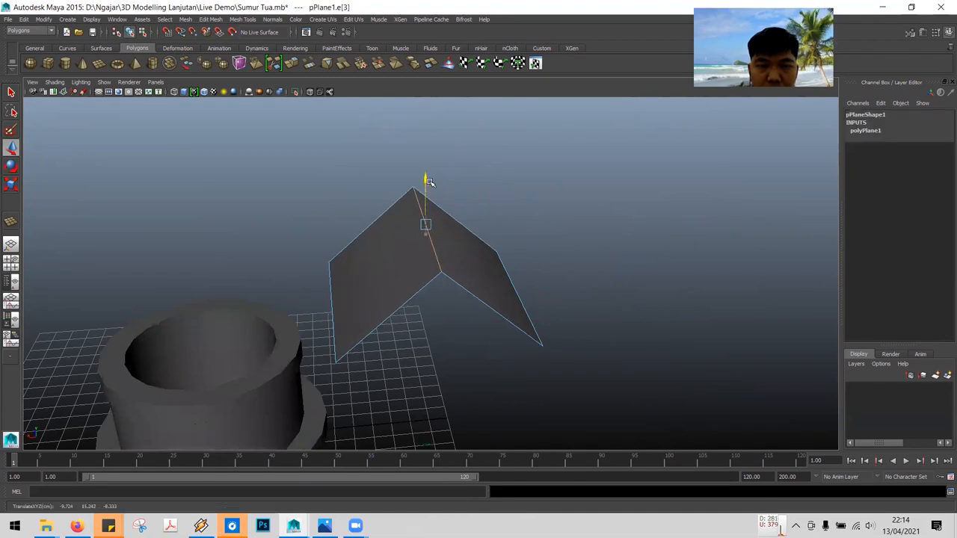
{"action": "mouse_move", "coordinate": [611, 276]}
{"action": "left_mouse_down", "text": "alt"}
{"action": "mouse_move", "coordinate": [603, 264]}
{"action": "mouse_move", "coordinate": [620, 272]}
{"action": "left_mouse_up", "text": "alt"}
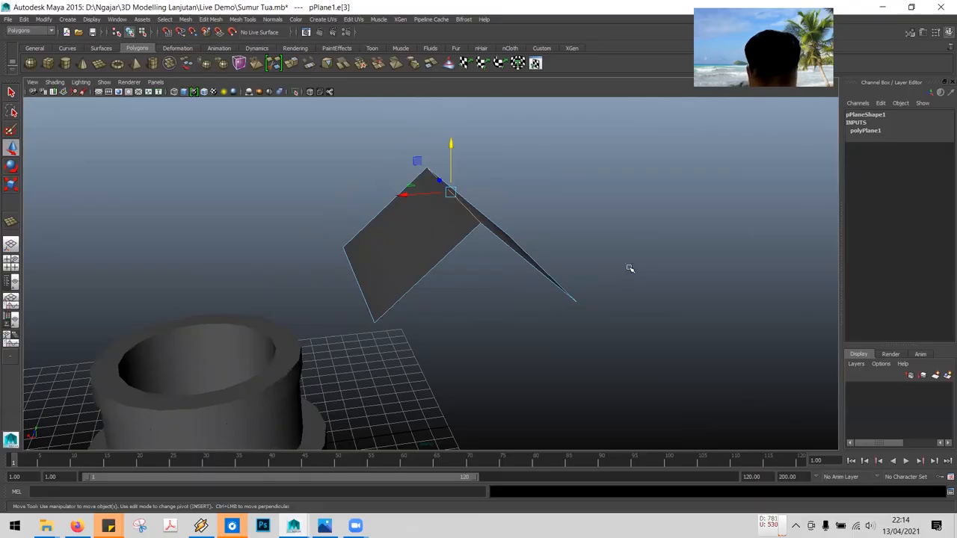
{"action": "right_click", "coordinate": [432, 224]}
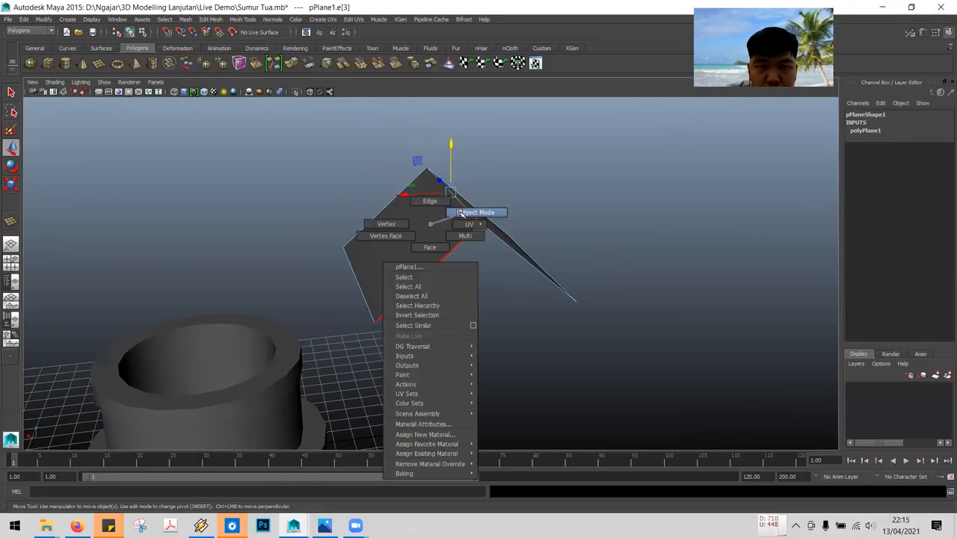
{"action": "left_click", "coordinate": [465, 213]}
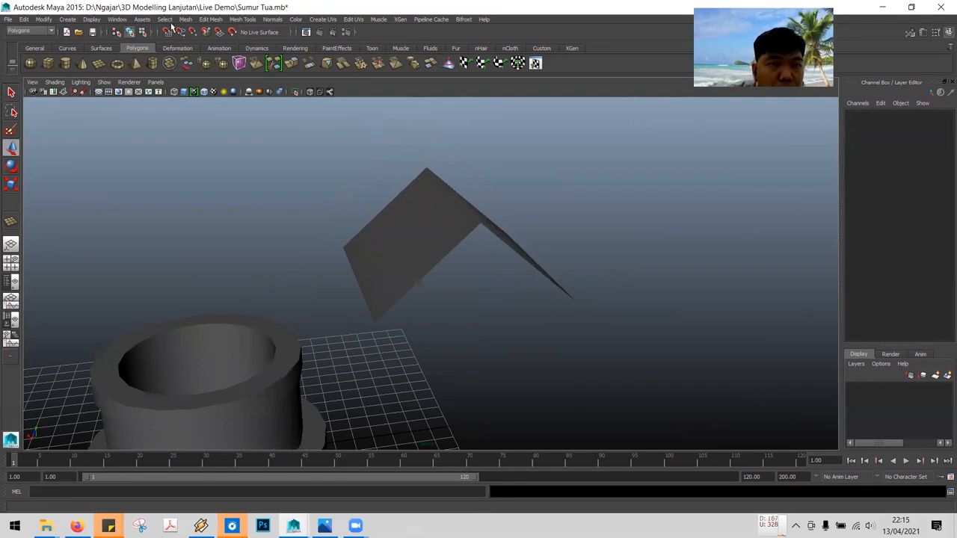
Try inserting an edge loop across both roof slopes near one gable end, starting from the ridge, and undo it
{"action": "left_click", "coordinate": [238, 21]}
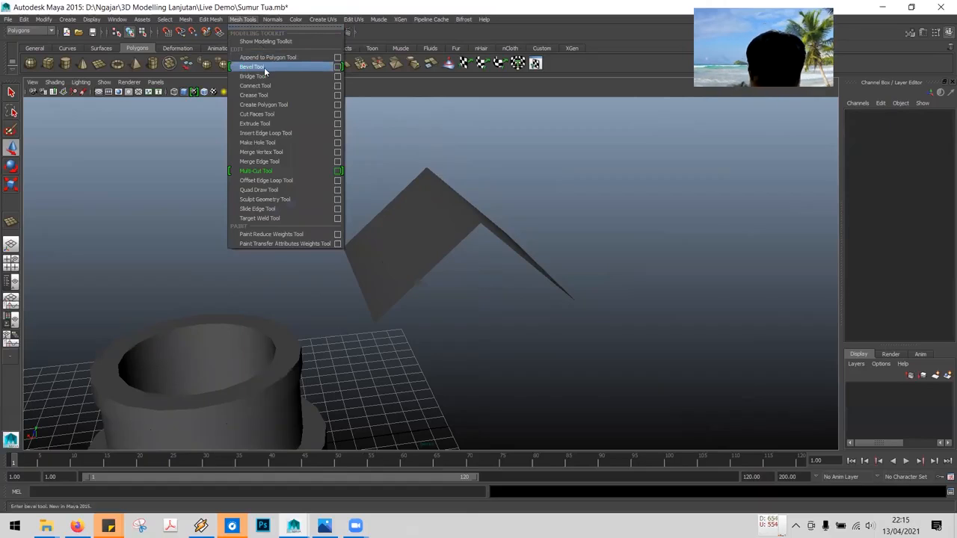
{"action": "left_click", "coordinate": [267, 133]}
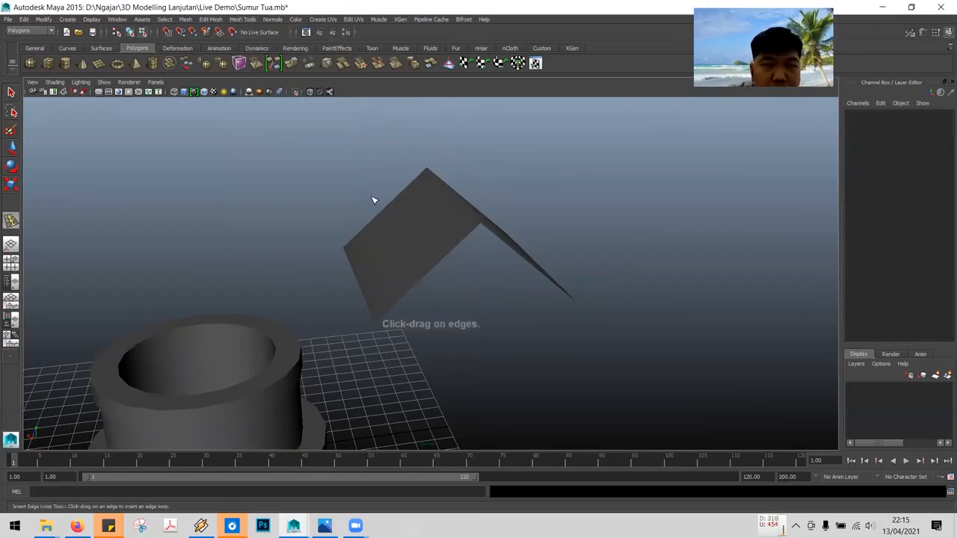
{"action": "mouse_move", "coordinate": [549, 207]}
{"action": "left_mouse_down", "text": "alt"}
{"action": "mouse_move", "coordinate": [503, 231]}
{"action": "mouse_move", "coordinate": [534, 202]}
{"action": "left_mouse_up", "text": "alt"}
{"action": "left_click", "coordinate": [424, 212]}
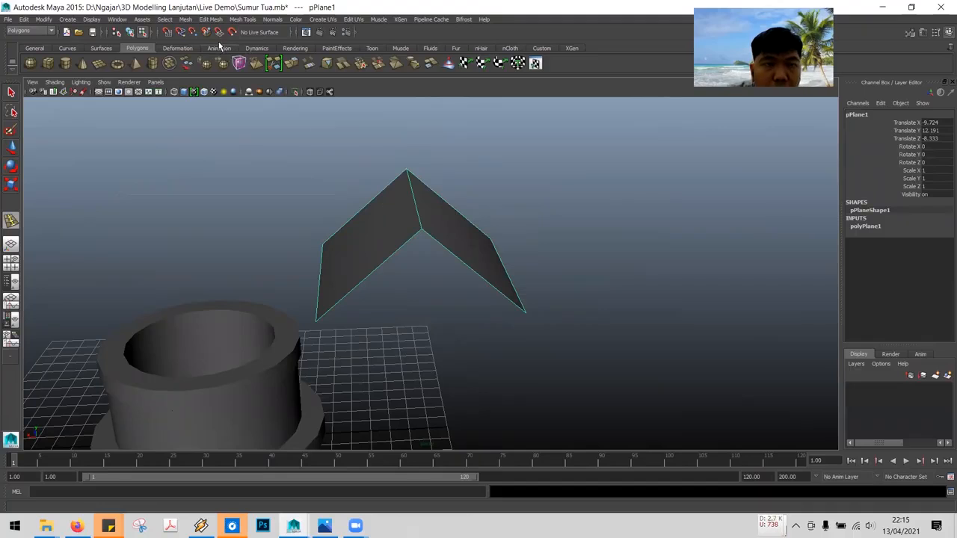
{"action": "left_click", "coordinate": [235, 20]}
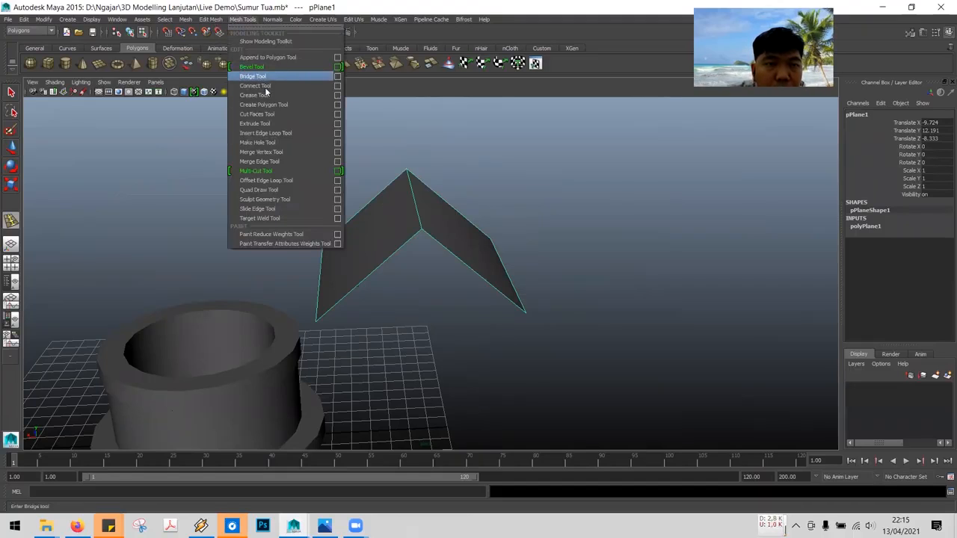
{"action": "left_click", "coordinate": [265, 133]}
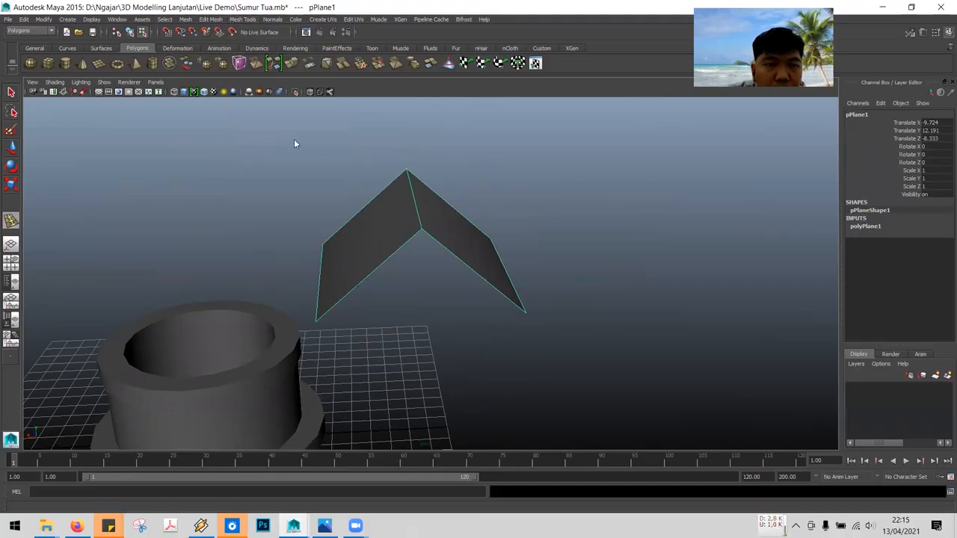
{"action": "left_click", "coordinate": [416, 212]}
{"action": "left_click", "coordinate": [426, 212]}
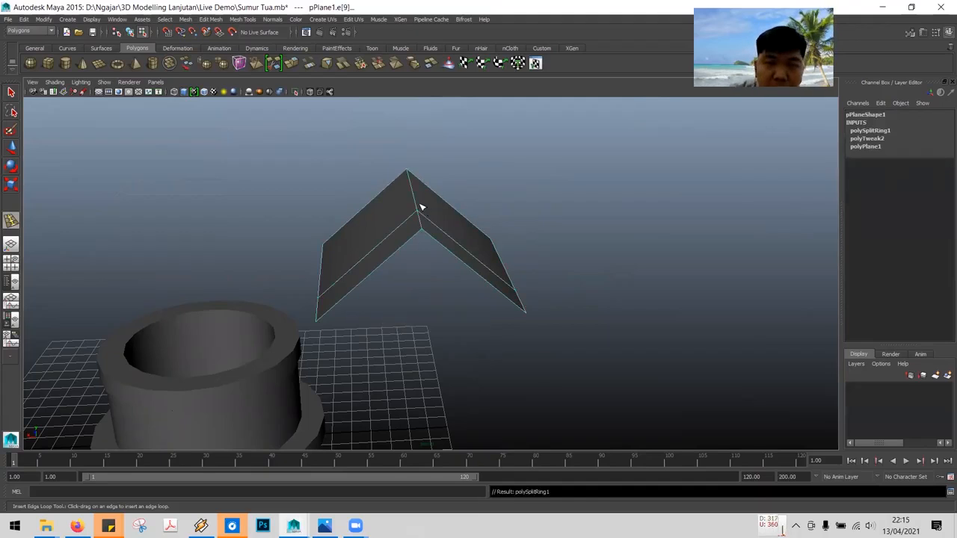
{"action": "key", "text": "ctrl+z"}
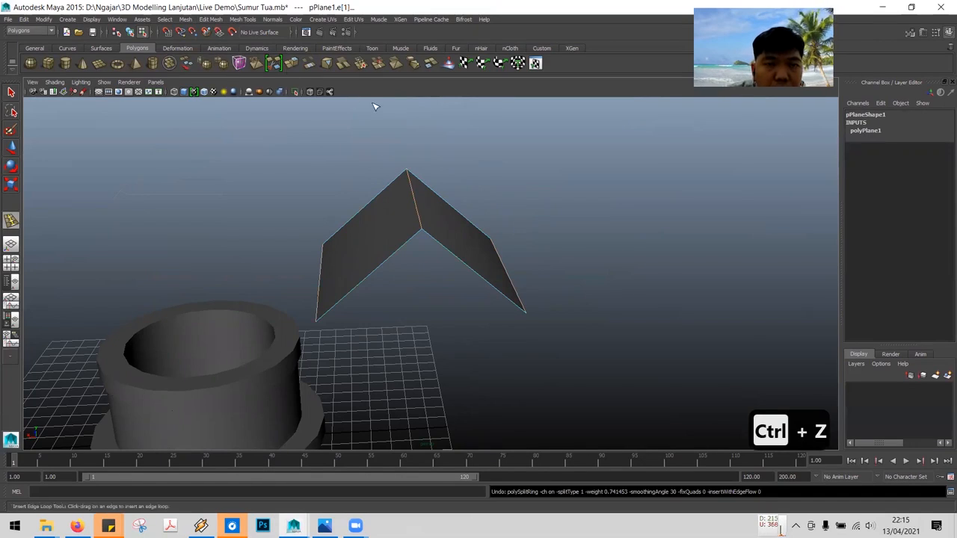
{"action": "key", "text": "ctrl+z"}
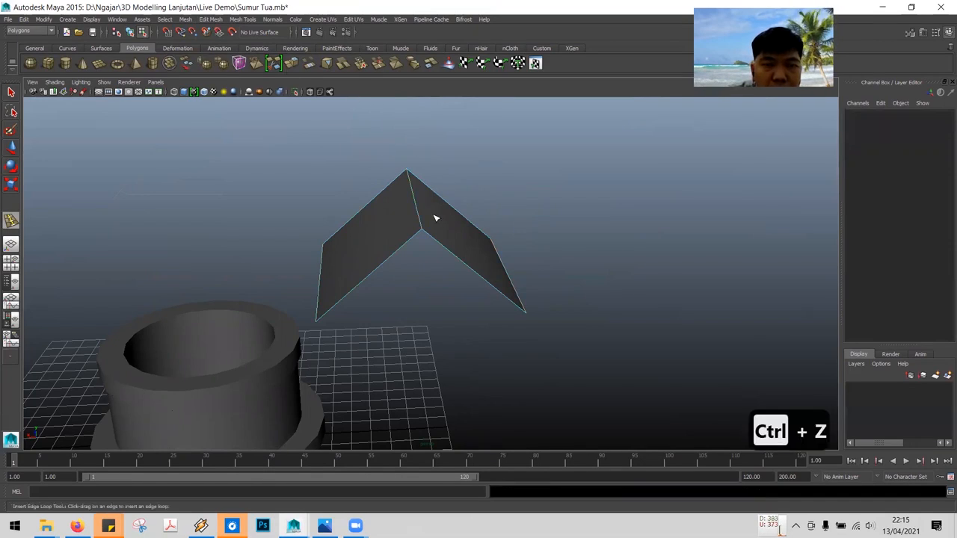
Return the roof plane to object mode and leave it unselected
{"action": "left_click", "coordinate": [435, 221]}
{"action": "right_click", "coordinate": [436, 220]}
{"action": "left_click", "coordinate": [461, 209]}
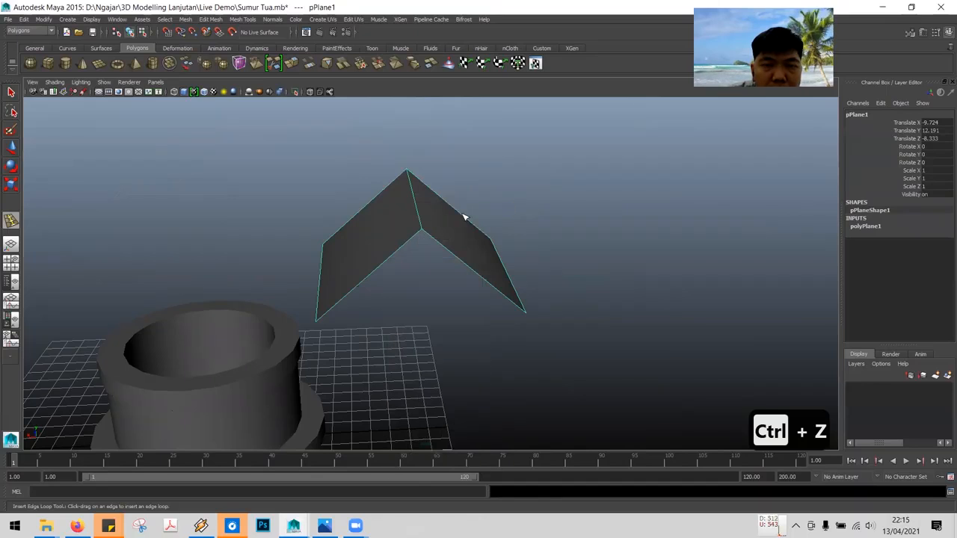
{"action": "right_click", "coordinate": [443, 216]}
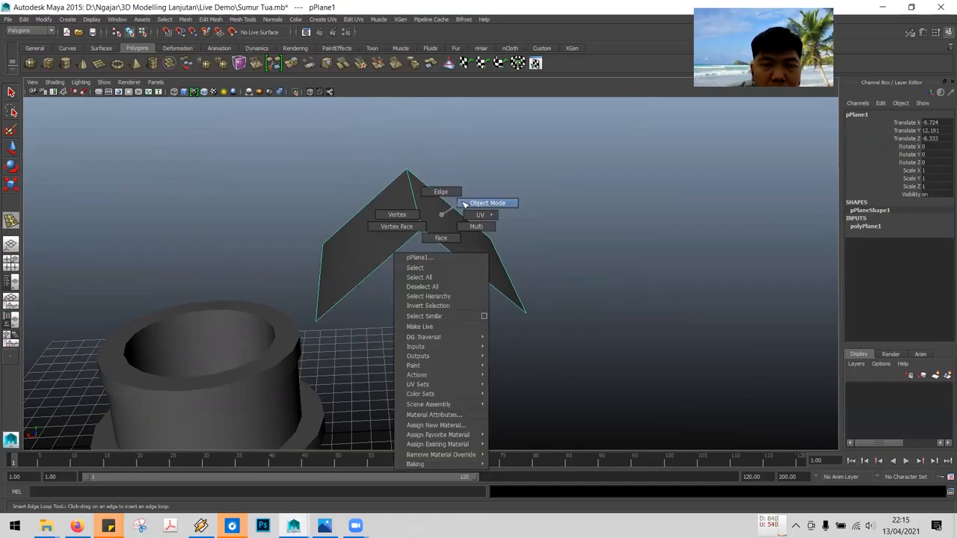
{"action": "left_click", "coordinate": [463, 207]}
{"action": "right_click", "coordinate": [443, 214]}
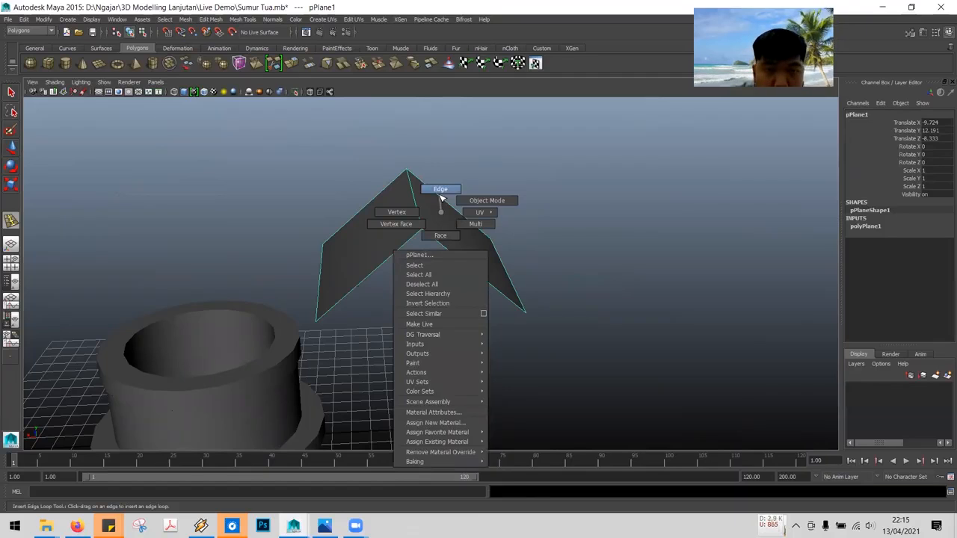
{"action": "left_click", "coordinate": [440, 193]}
{"action": "right_click", "coordinate": [424, 198]}
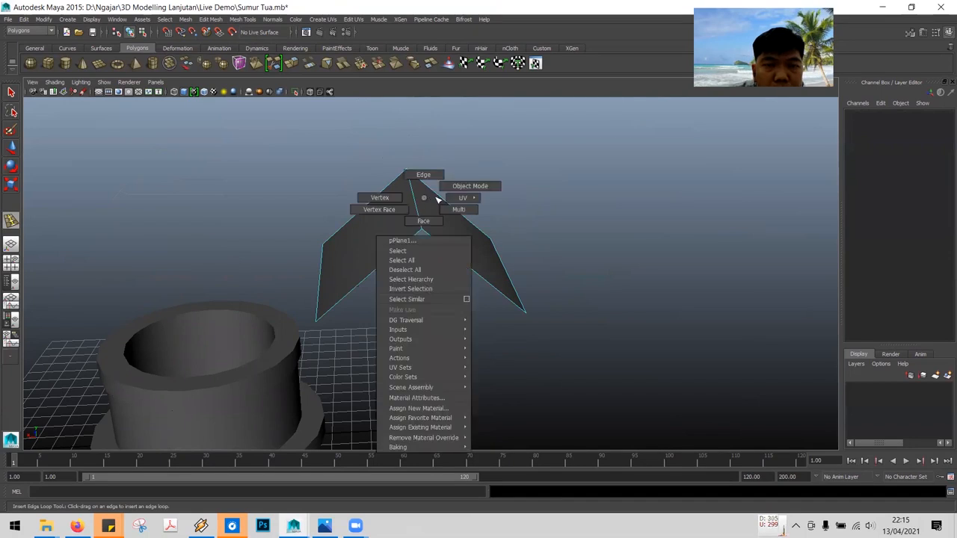
{"action": "left_click", "coordinate": [457, 186]}
Insert an edge loop across both roof slopes at about the middle of the ridge with the Insert Edge Loop Tool
{"action": "left_click", "coordinate": [249, 18]}
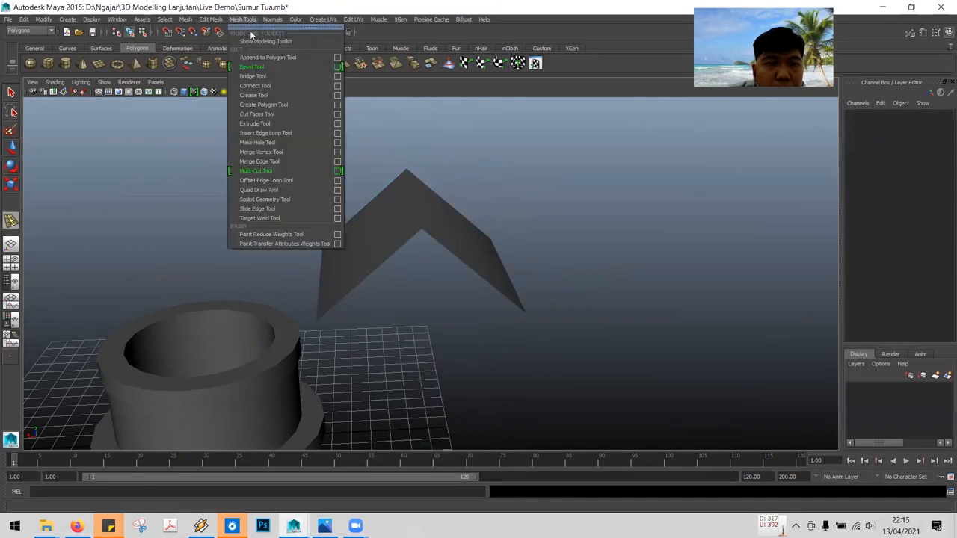
{"action": "left_click", "coordinate": [295, 133]}
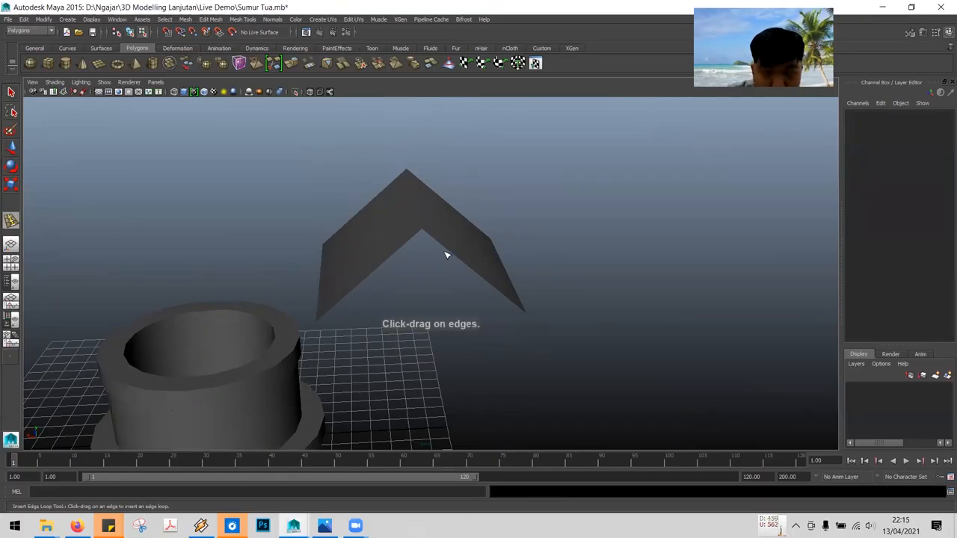
{"action": "left_click", "coordinate": [414, 193]}
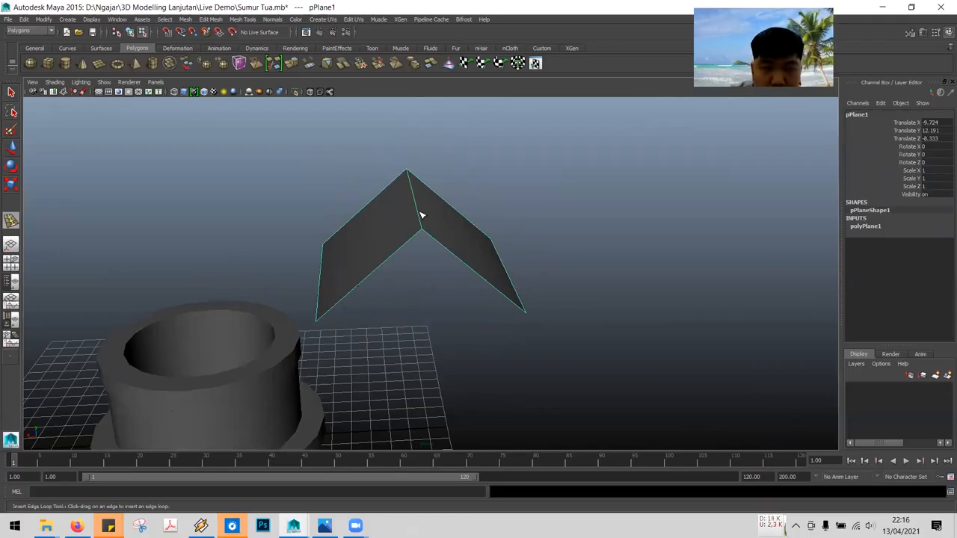
{"action": "left_click_drag", "start_coordinate": [587, 230], "coordinate": [476, 229], "text": "alt"}
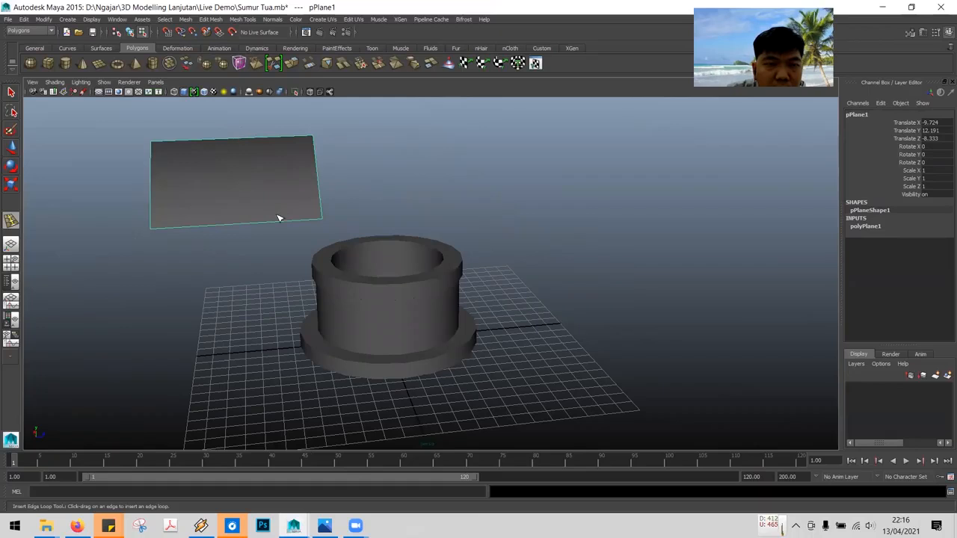
{"action": "left_click_drag", "start_coordinate": [264, 249], "coordinate": [340, 256], "text": "alt"}
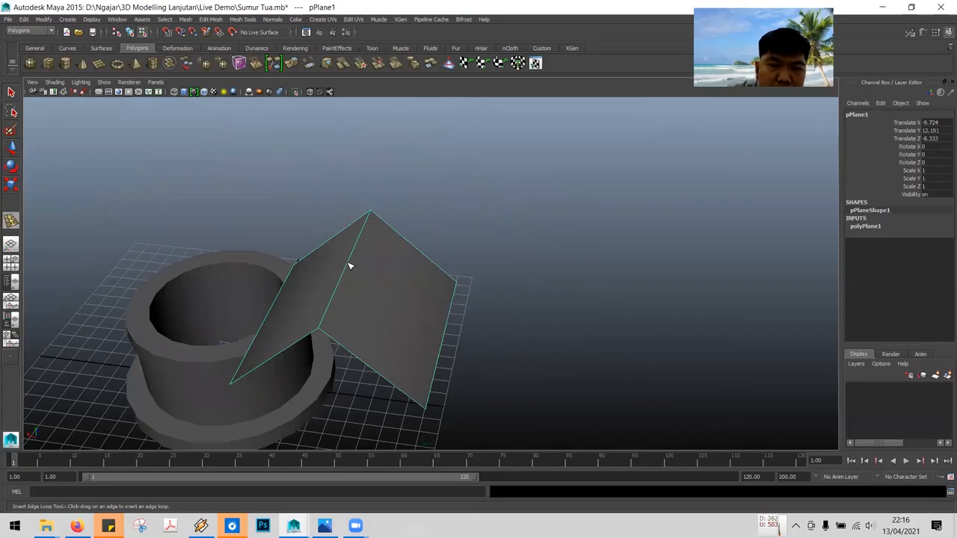
{"action": "left_click", "coordinate": [350, 265]}
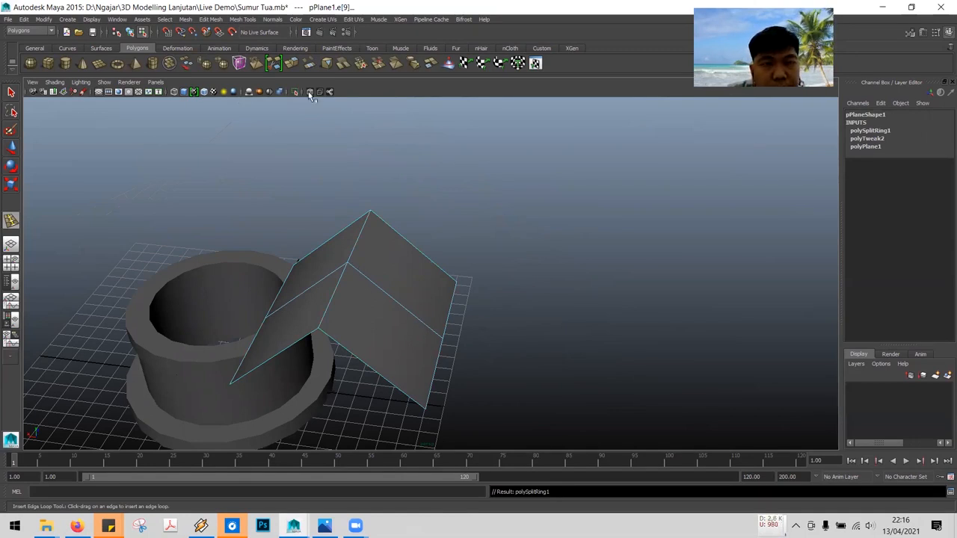
{"action": "left_click", "coordinate": [241, 19]}
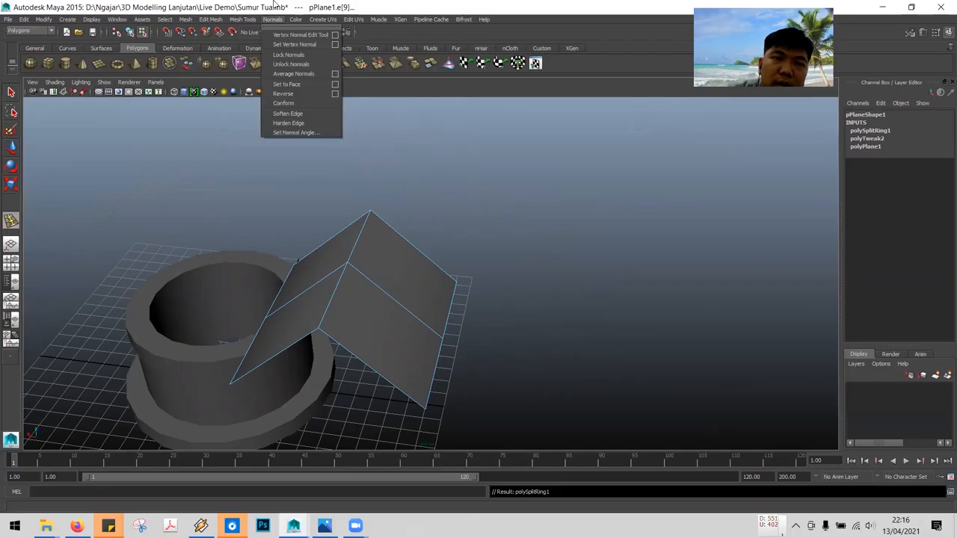
{"action": "left_click", "coordinate": [274, 4]}
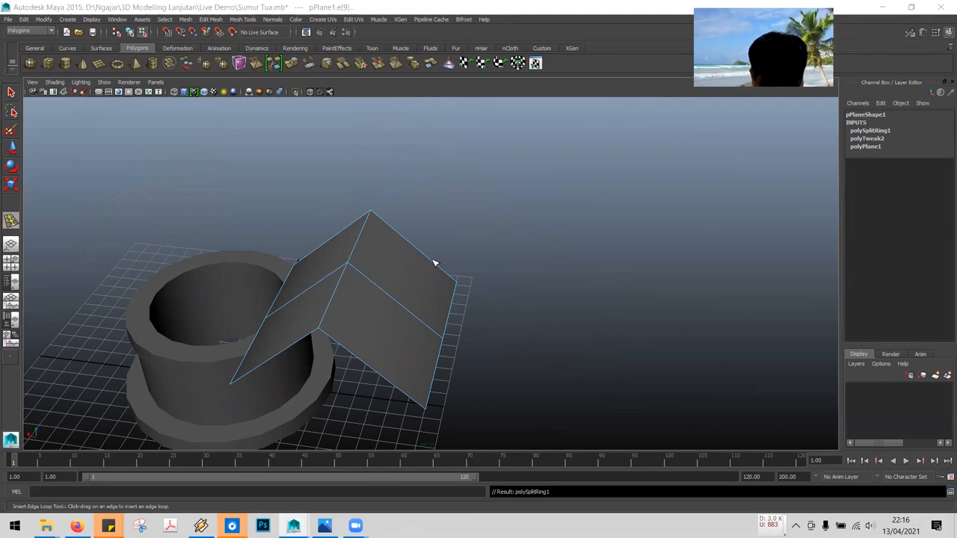
Try inserting an edge loop along one roof slope parallel to the ridge, and undo it
{"action": "left_click_drag", "start_coordinate": [476, 252], "coordinate": [261, 260], "text": "alt"}
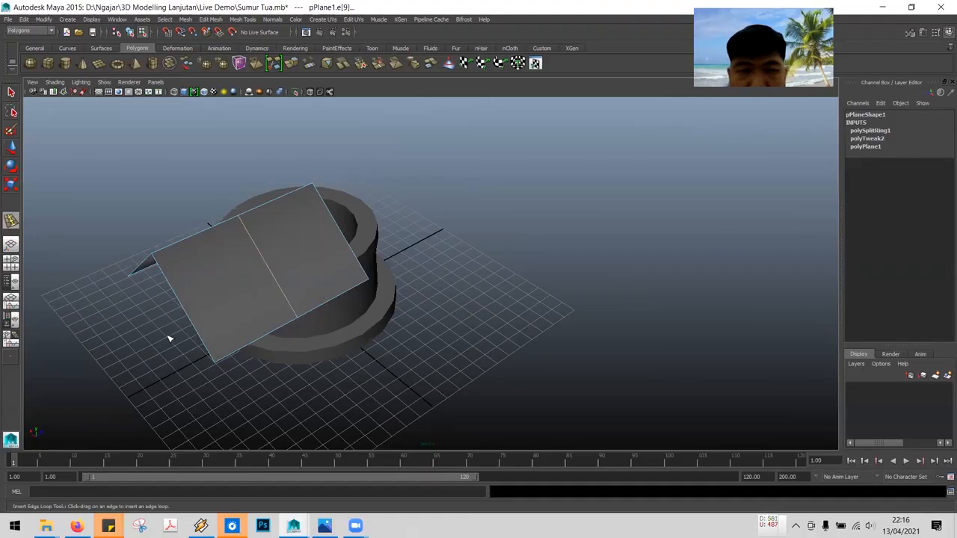
{"action": "left_click", "coordinate": [255, 242]}
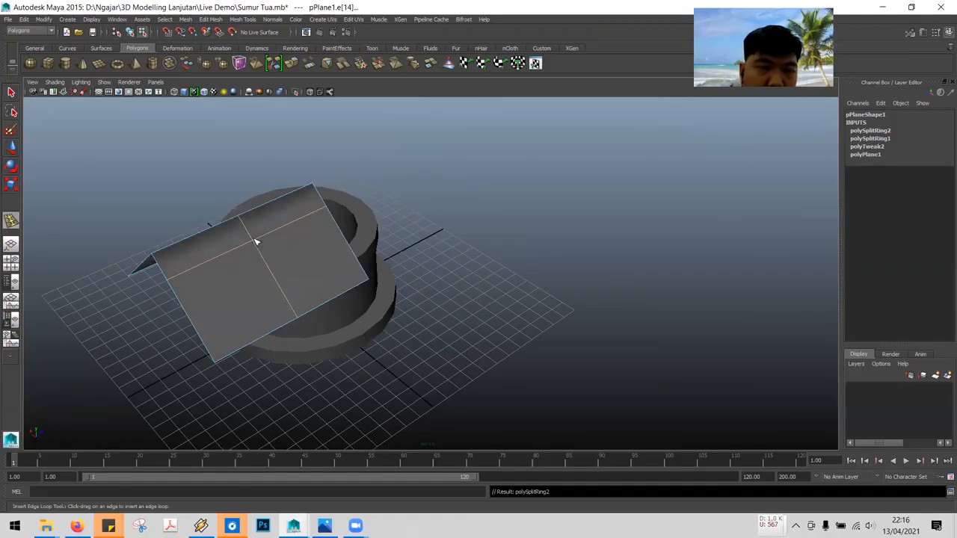
{"action": "key", "text": "ctrl+z"}
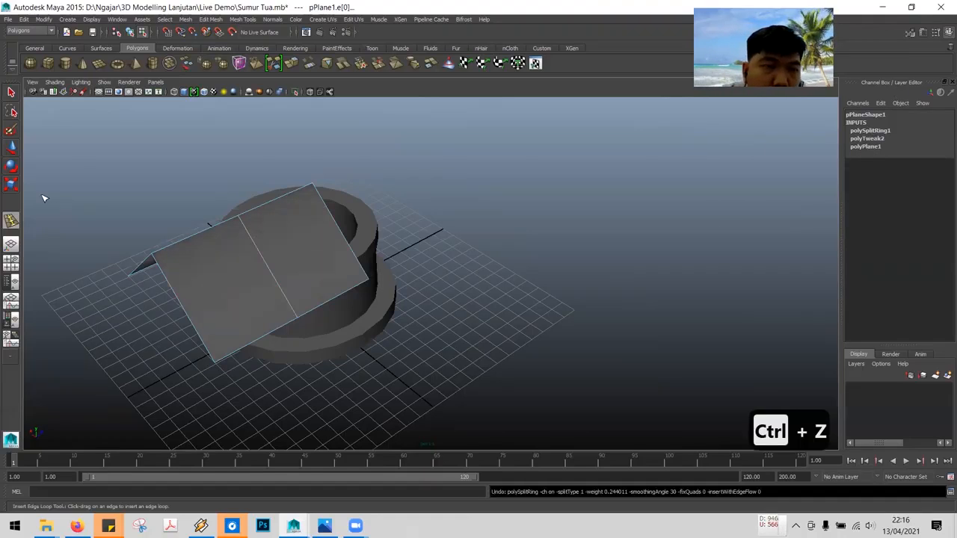
{"action": "left_click", "coordinate": [10, 94]}
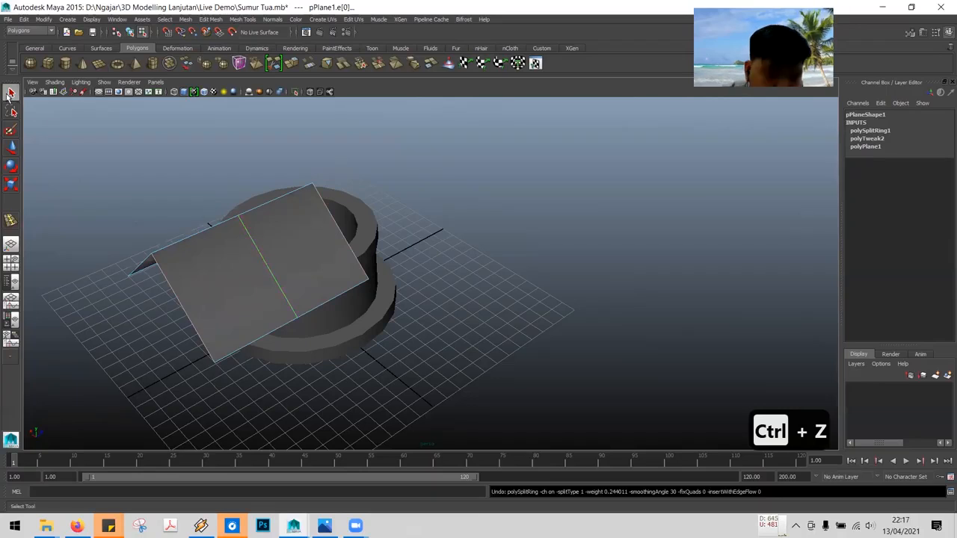
{"action": "left_click", "coordinate": [283, 278]}
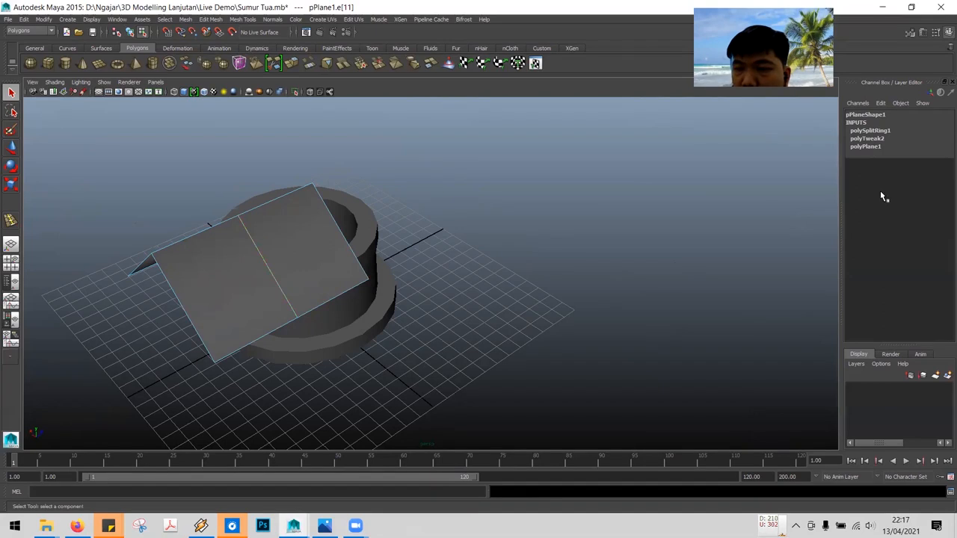
{"action": "left_click", "coordinate": [858, 113]}
{"action": "left_click", "coordinate": [860, 126]}
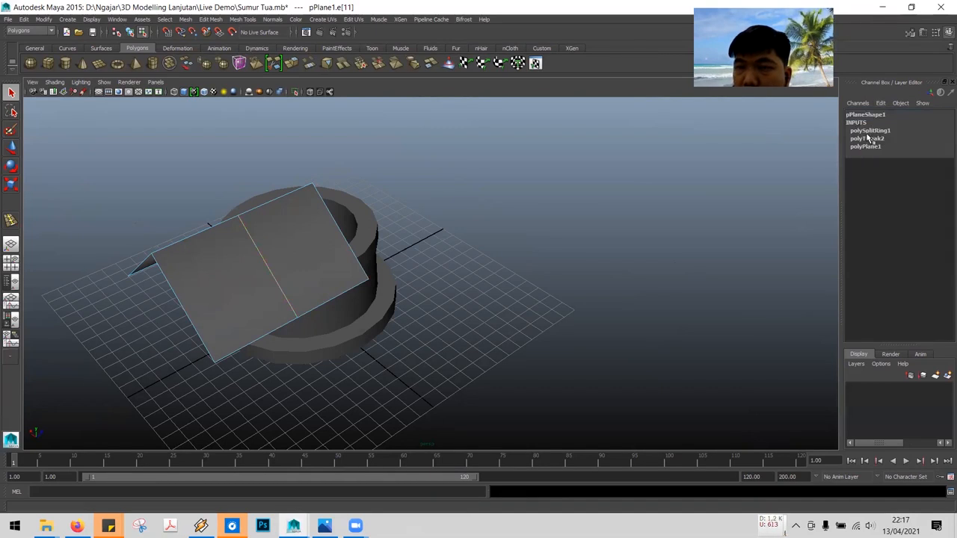
{"action": "left_click", "coordinate": [869, 132]}
{"action": "left_click", "coordinate": [868, 130]}
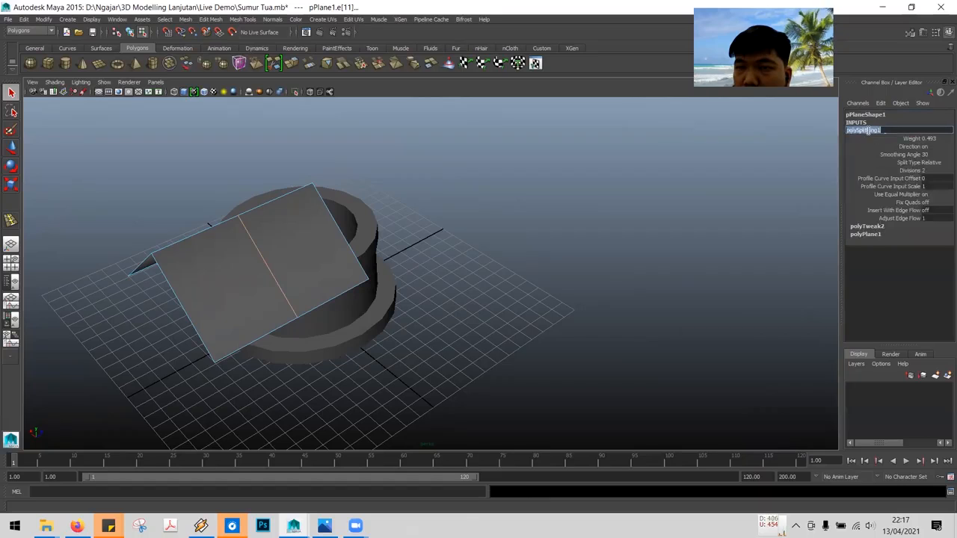
{"action": "left_click", "coordinate": [831, 138]}
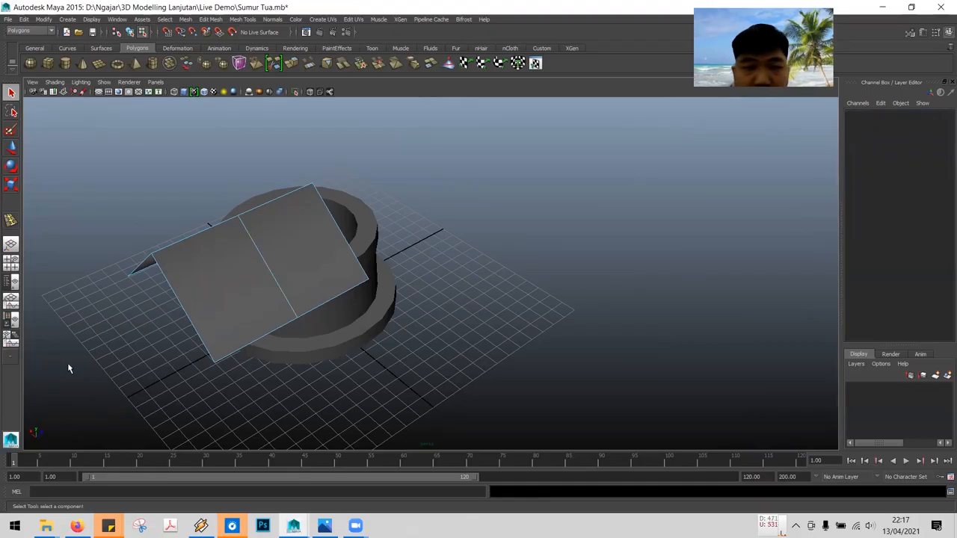
Set the weight of the roof's middle edge loop (polySplitRing1) to 0.5 so it sits exactly halfway along the ridge
{"action": "left_click", "coordinate": [269, 269]}
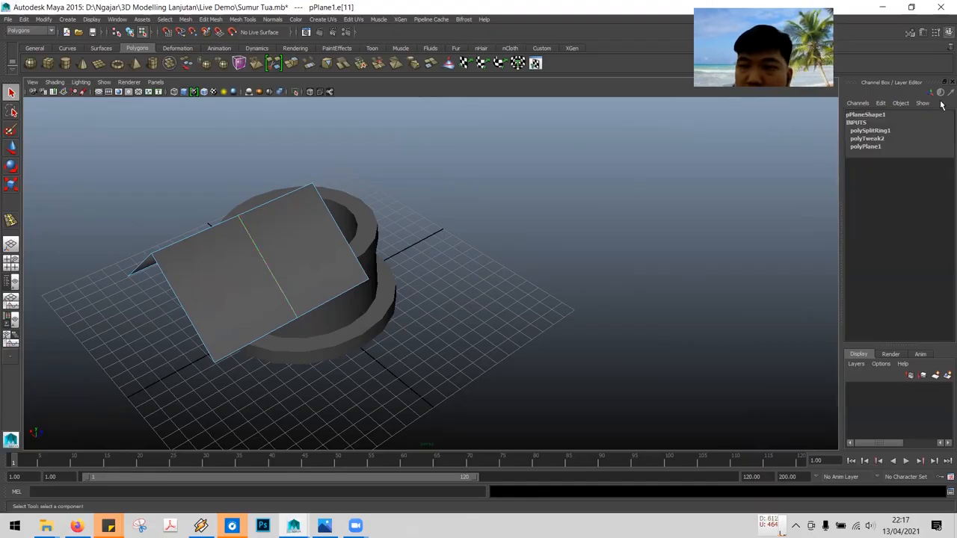
{"action": "left_click", "coordinate": [872, 130]}
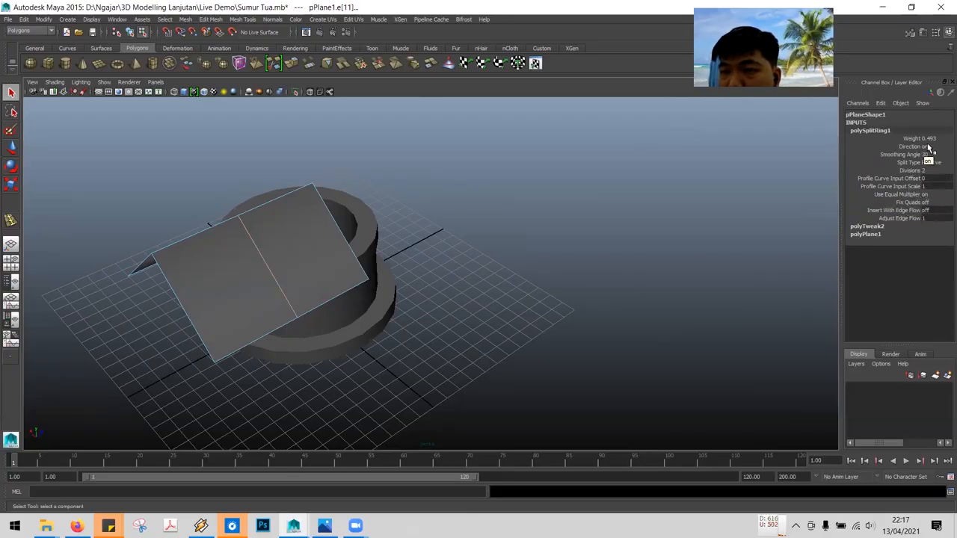
{"action": "left_click", "coordinate": [935, 138]}
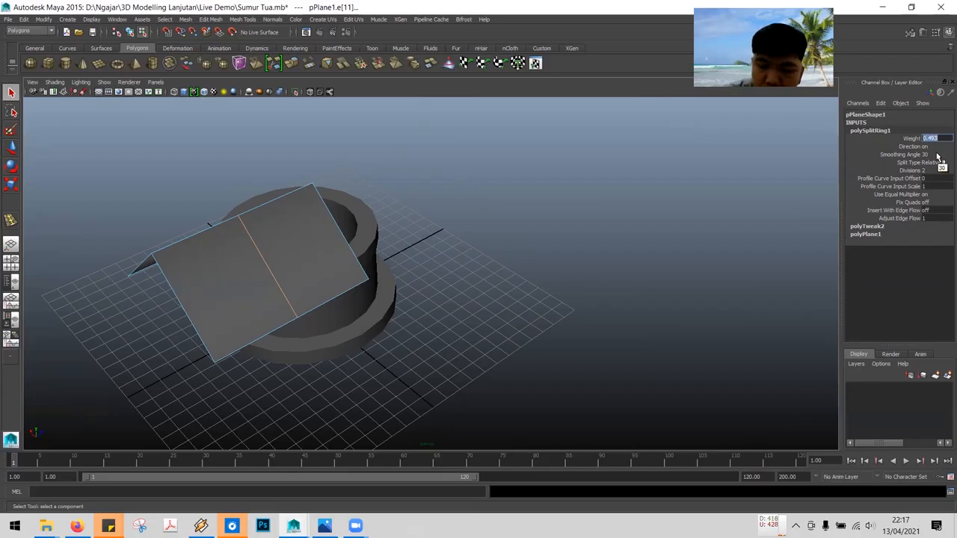
{"action": "key", "text": "Right"}
{"action": "key", "text": "BackSpace"}
{"action": "key", "text": "BackSpace"}
{"action": "key", "text": "BackSpace"}
{"action": "type", "text": "5"}
{"action": "key", "text": "Return"}
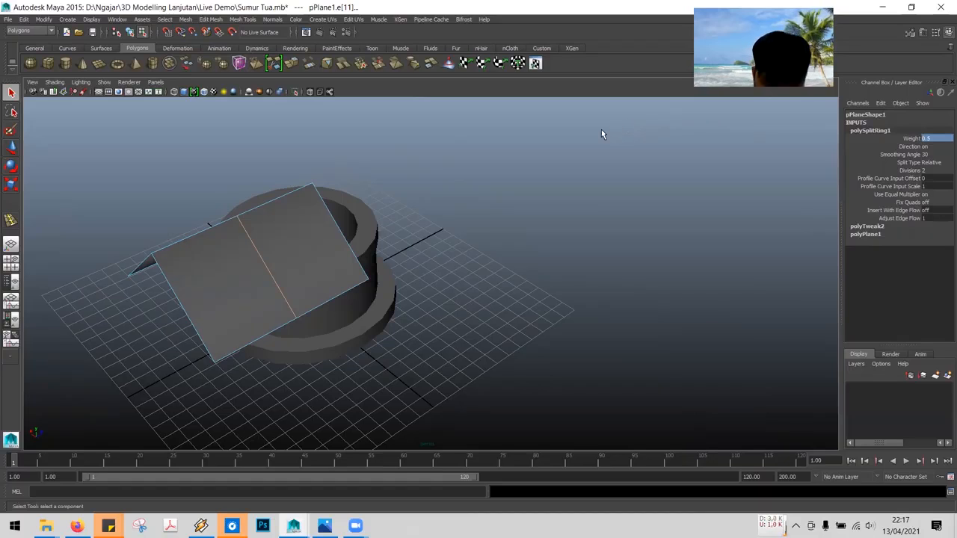
Lower the middle vertex of the roof ridge slightly along the vertical axis so the ridge sags at its centre
{"action": "right_click", "coordinate": [303, 247]}
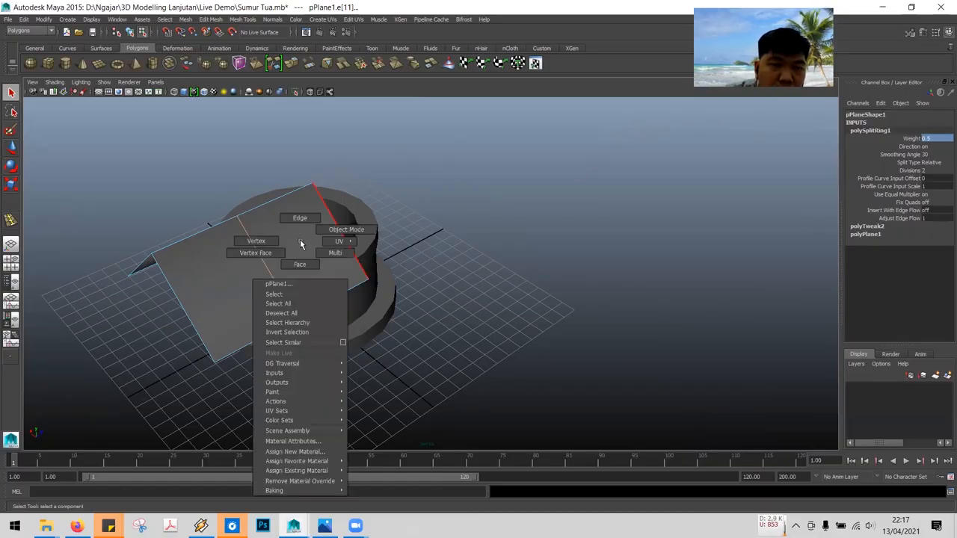
{"action": "left_click", "coordinate": [255, 241]}
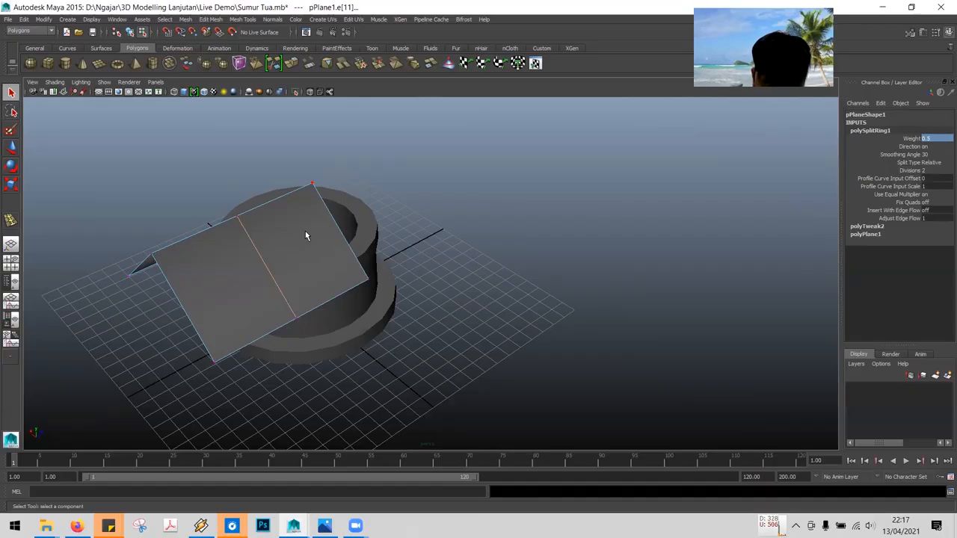
{"action": "left_click_drag", "start_coordinate": [261, 231], "coordinate": [280, 235], "text": "alt"}
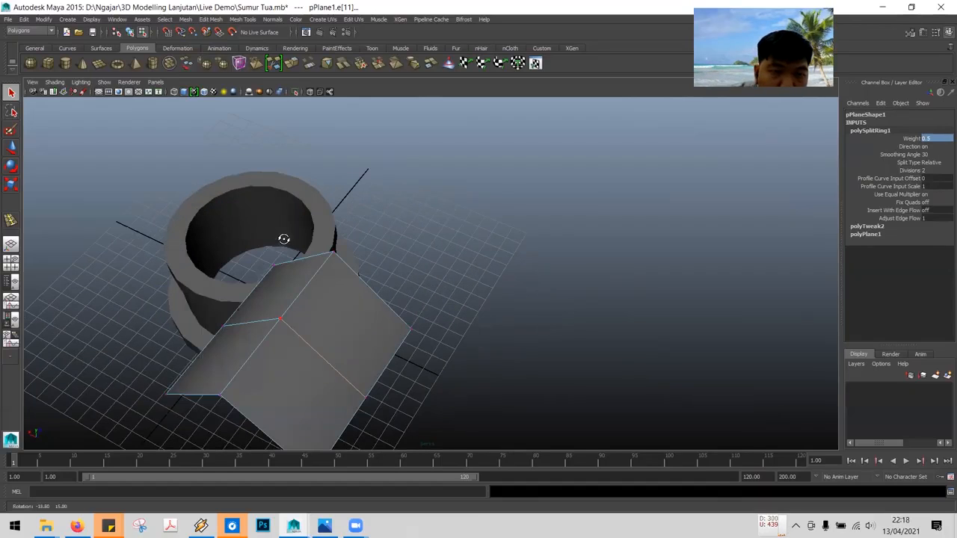
{"action": "left_click", "coordinate": [280, 320]}
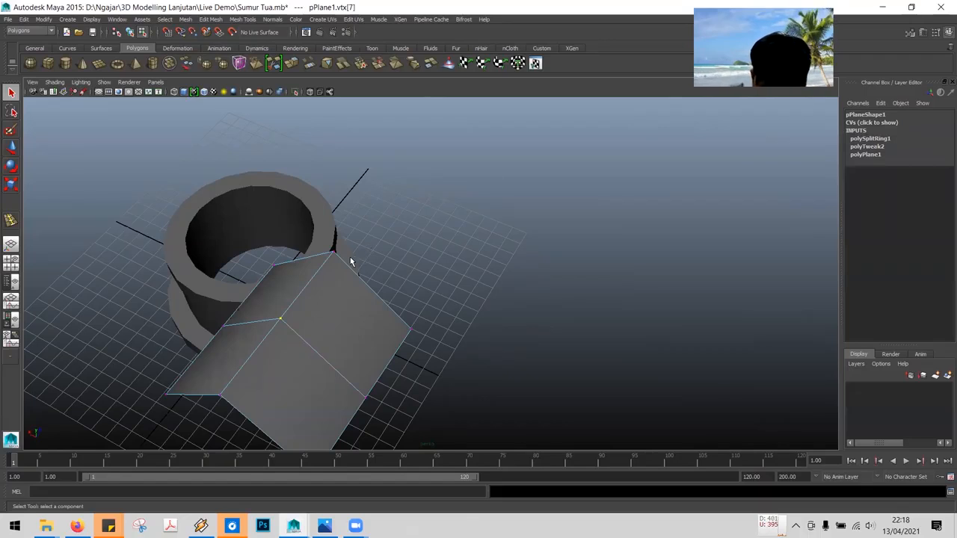
{"action": "left_click", "coordinate": [11, 148]}
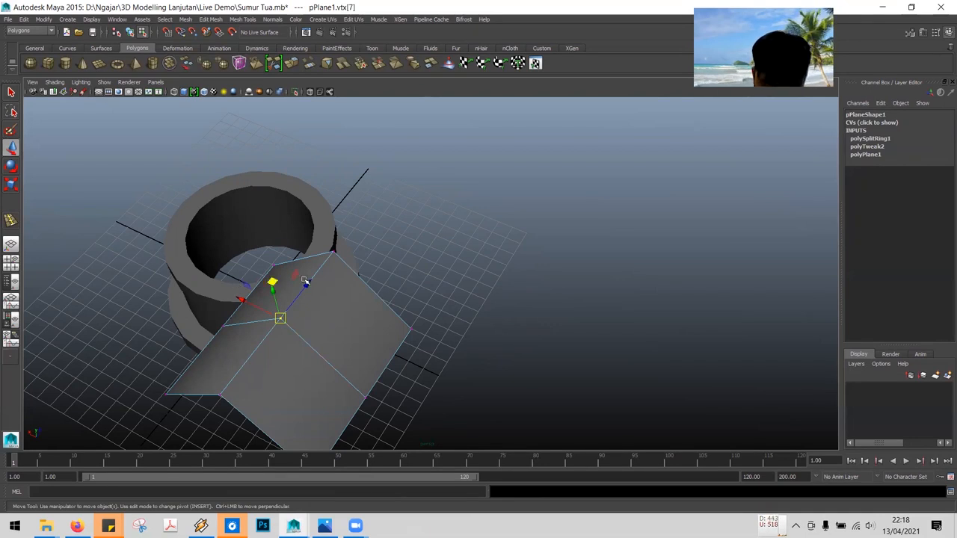
{"action": "left_click_drag", "start_coordinate": [421, 284], "coordinate": [295, 220], "text": "alt"}
{"action": "scroll", "coordinate": [437, 268], "scroll_direction": "up", "scroll_amount": 3}
{"action": "left_click_drag", "start_coordinate": [294, 175], "coordinate": [299, 188]}
{"action": "mouse_move", "coordinate": [399, 227]}
{"action": "left_mouse_down", "text": "alt"}
{"action": "mouse_move", "coordinate": [441, 243]}
{"action": "mouse_move", "coordinate": [553, 225]}
{"action": "mouse_move", "coordinate": [479, 236]}
{"action": "mouse_move", "coordinate": [417, 220]}
{"action": "left_mouse_up", "text": "alt"}
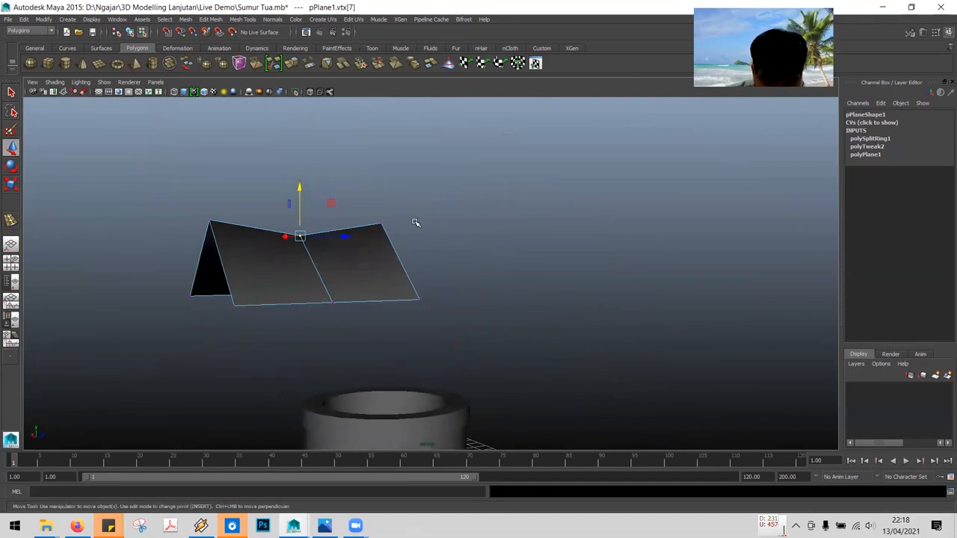
{"action": "mouse_move", "coordinate": [485, 234]}
{"action": "left_mouse_down", "text": "alt"}
{"action": "mouse_move", "coordinate": [596, 247]}
{"action": "mouse_move", "coordinate": [647, 228]}
{"action": "mouse_move", "coordinate": [502, 243]}
{"action": "left_mouse_up", "text": "alt"}
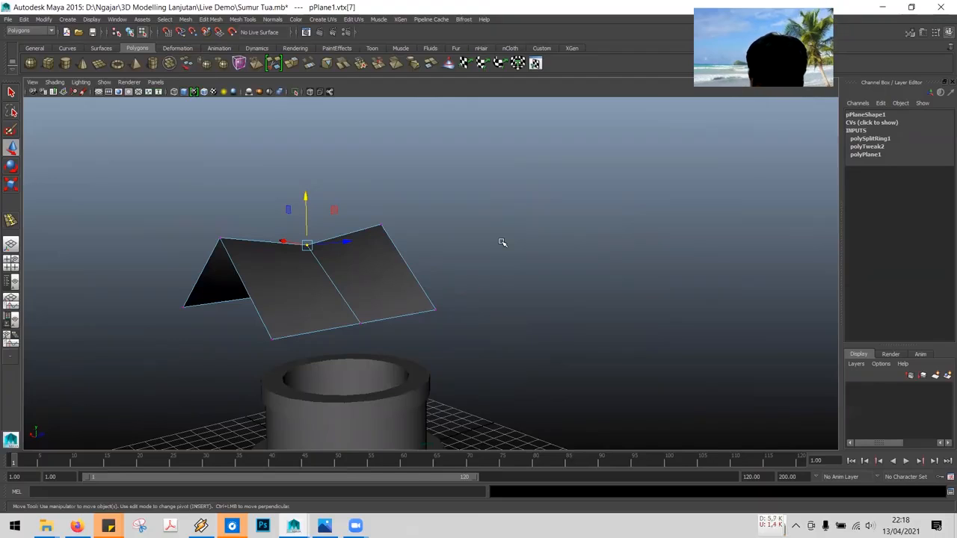
{"action": "key", "text": "q"}
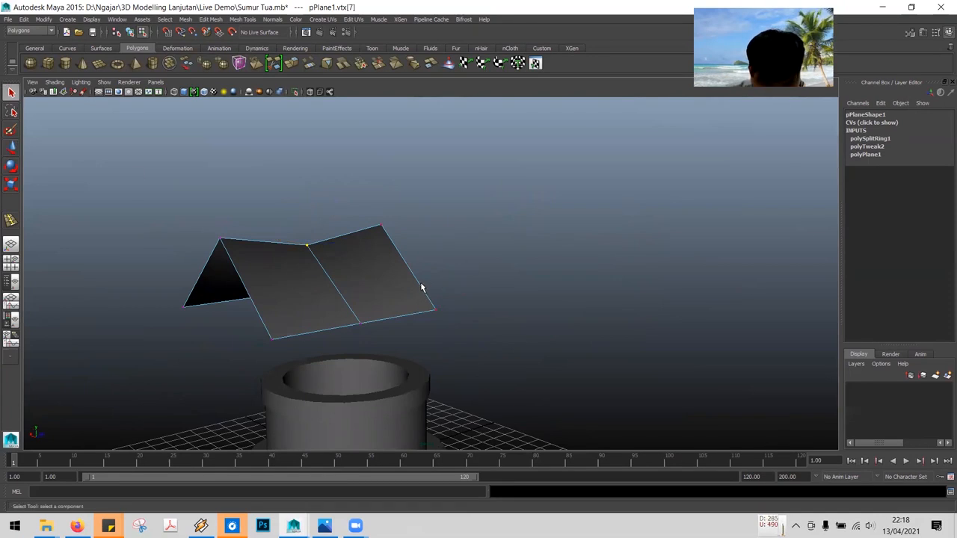
Switch to the full-size top view, return the roof plane to object mode and select it
{"action": "left_click_drag", "start_coordinate": [438, 295], "coordinate": [516, 272], "text": "alt"}
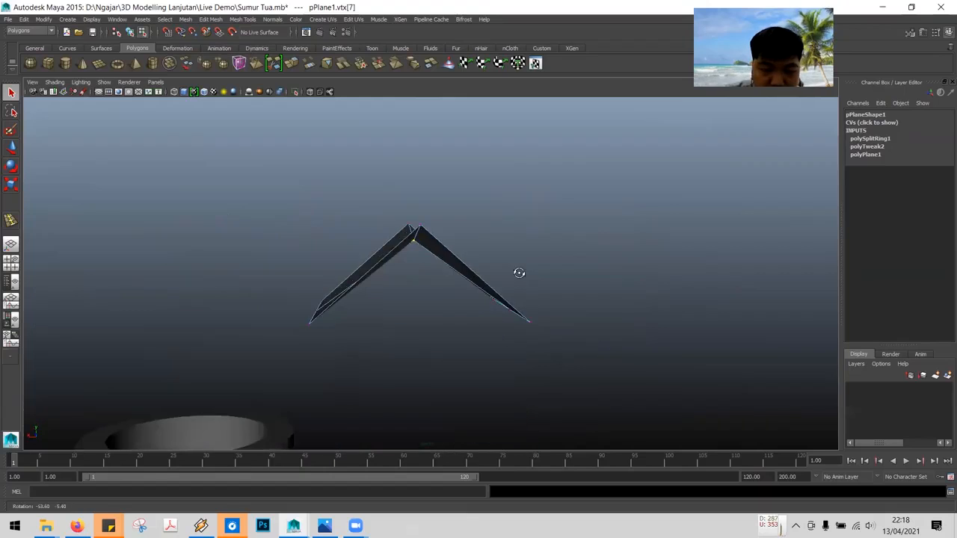
{"action": "key", "text": "space"}
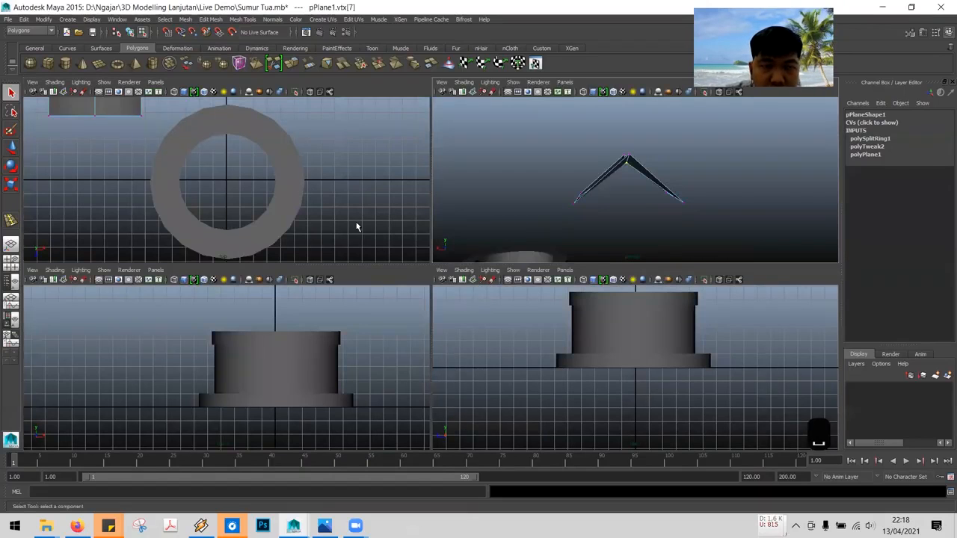
{"action": "left_click", "coordinate": [360, 207]}
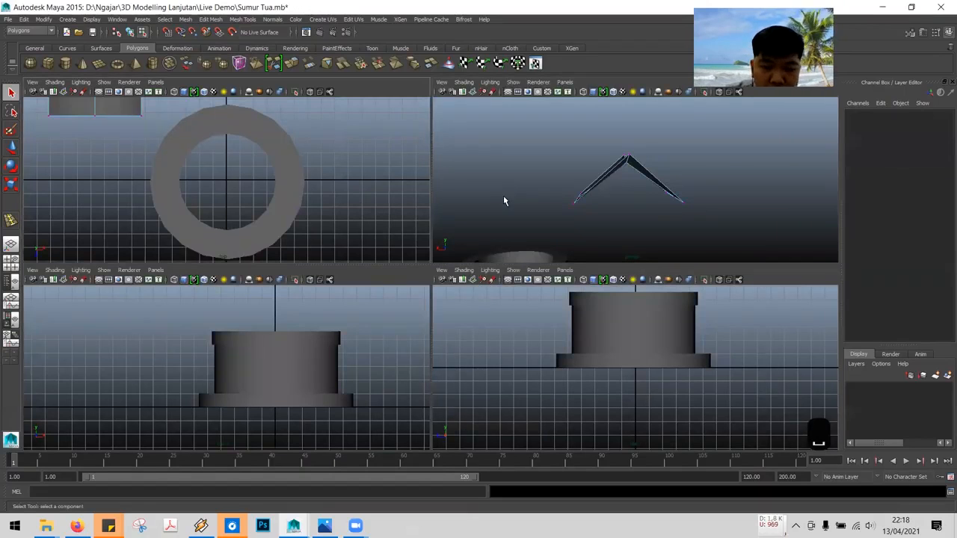
{"action": "key", "text": "space"}
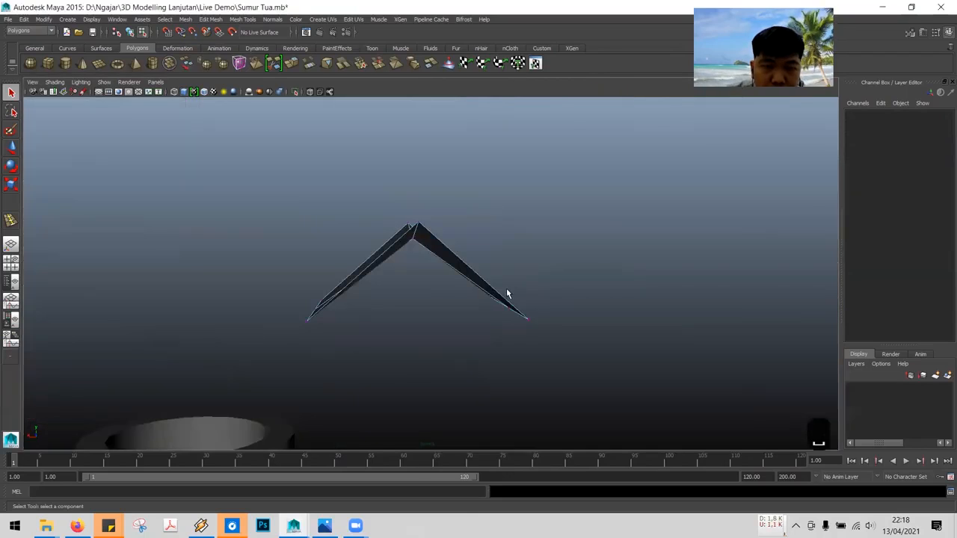
{"action": "key", "text": "space"}
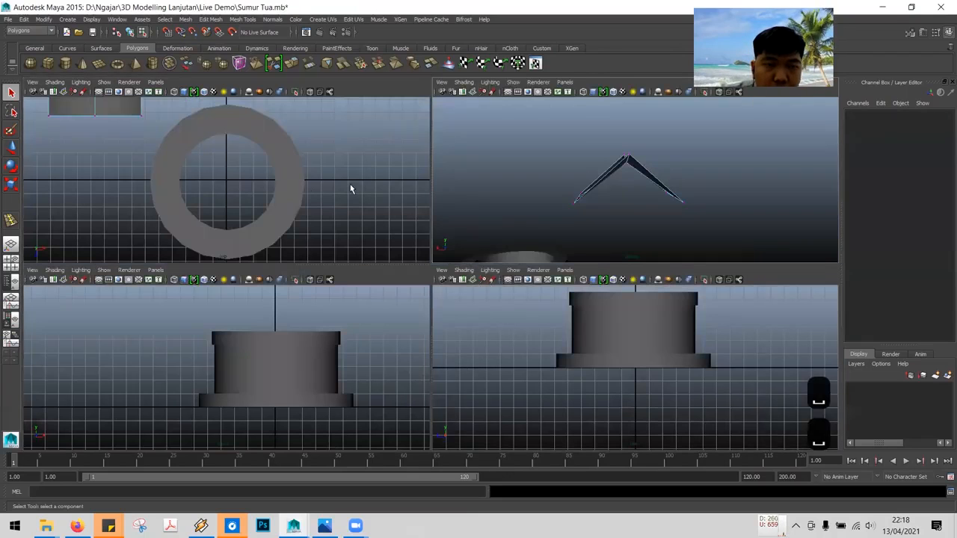
{"action": "key", "text": "space"}
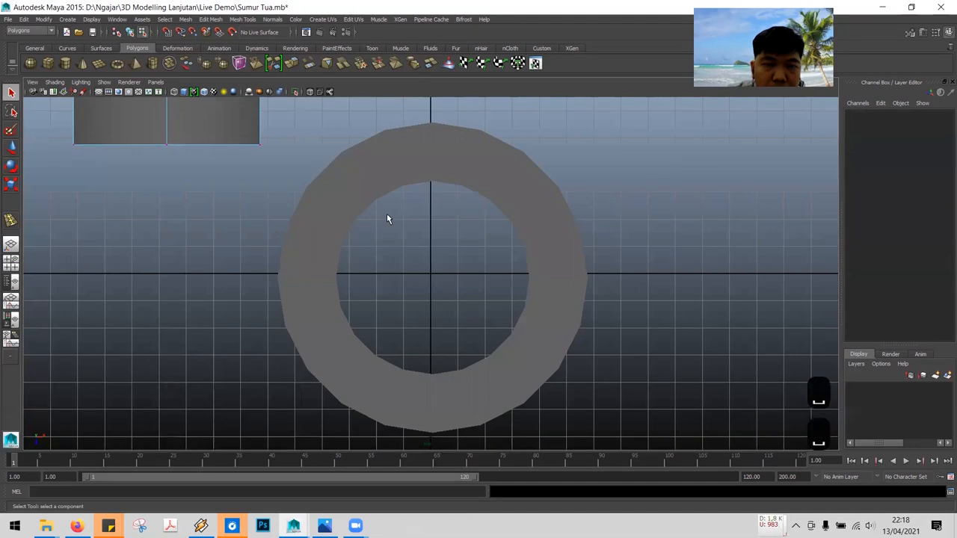
{"action": "scroll", "coordinate": [387, 215], "scroll_direction": "down", "scroll_amount": 6}
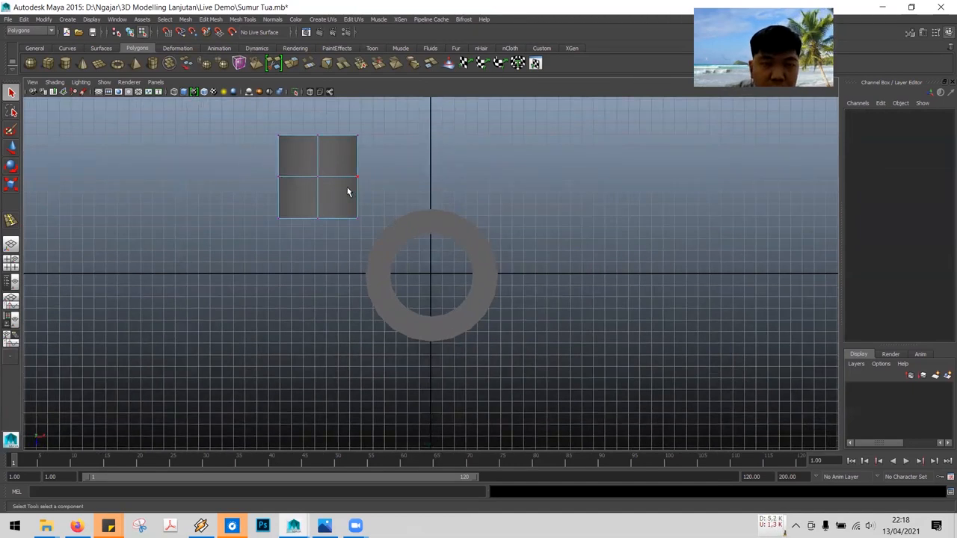
{"action": "left_click", "coordinate": [347, 190]}
{"action": "right_click_drag", "start_coordinate": [340, 201], "coordinate": [367, 190]}
{"action": "left_click", "coordinate": [349, 184]}
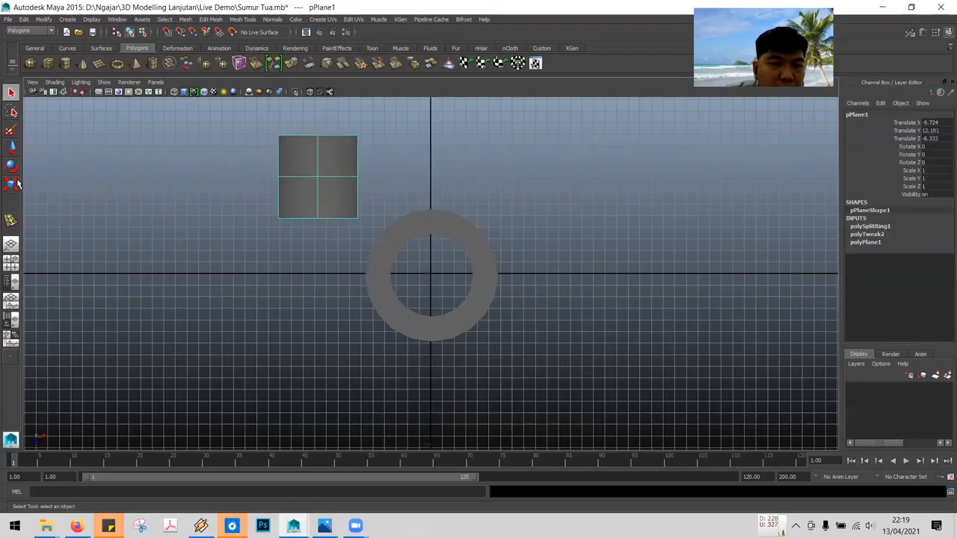
Move the roof over the centre of the well in the top view, to about X 0.106 and Z 0.08
{"action": "left_click", "coordinate": [12, 149]}
{"action": "left_click_drag", "start_coordinate": [367, 177], "coordinate": [473, 194]}
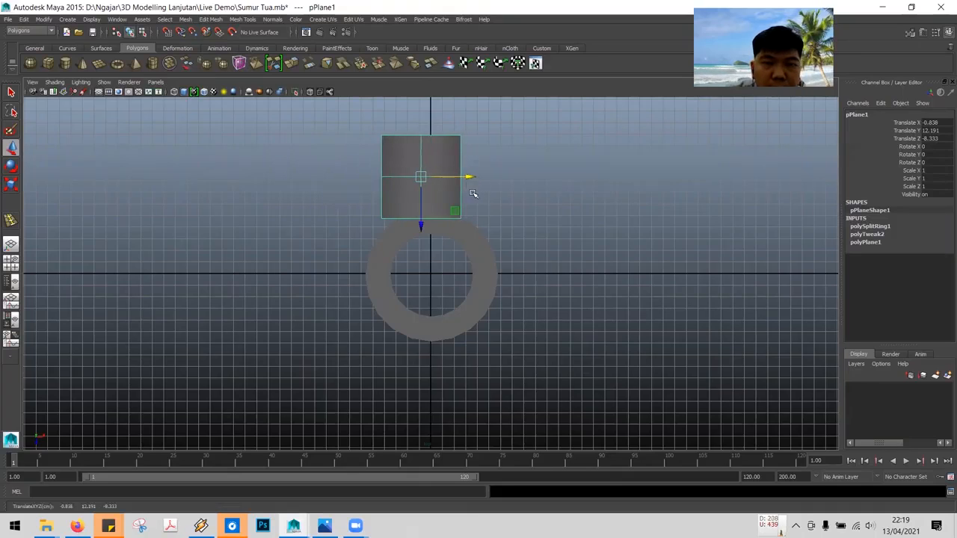
{"action": "left_click_drag", "start_coordinate": [423, 222], "coordinate": [432, 323]}
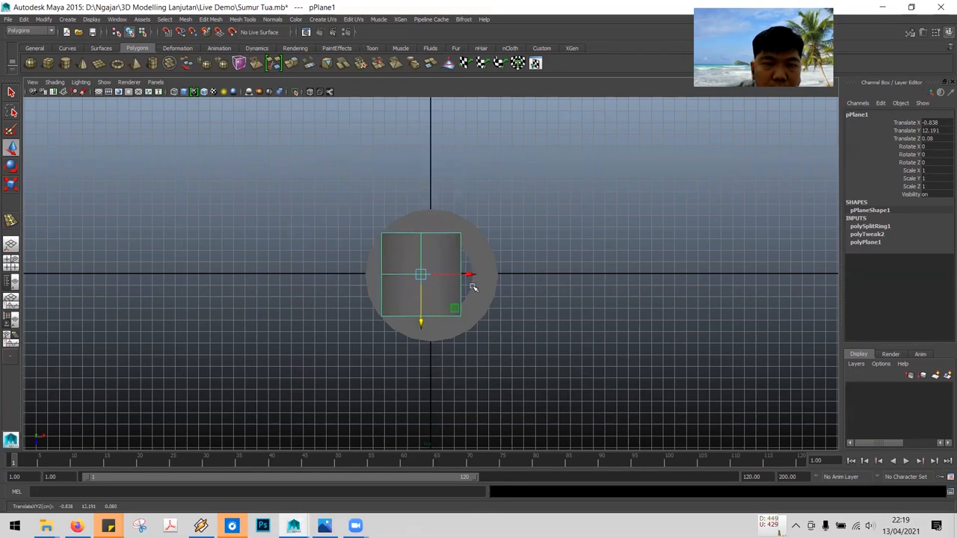
{"action": "left_click_drag", "start_coordinate": [471, 274], "coordinate": [482, 274]}
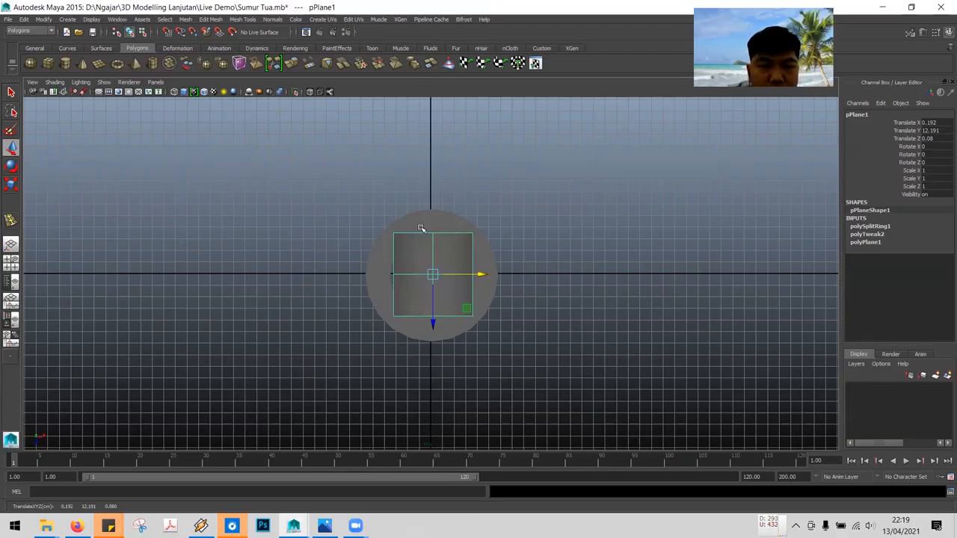
{"action": "mouse_move", "coordinate": [481, 275]}
{"action": "left_mouse_down"}
{"action": "mouse_move", "coordinate": [352, 276]}
{"action": "mouse_move", "coordinate": [346, 285]}
{"action": "mouse_move", "coordinate": [372, 277]}
{"action": "mouse_move", "coordinate": [345, 277]}
{"action": "mouse_move", "coordinate": [480, 274]}
{"action": "left_mouse_up"}
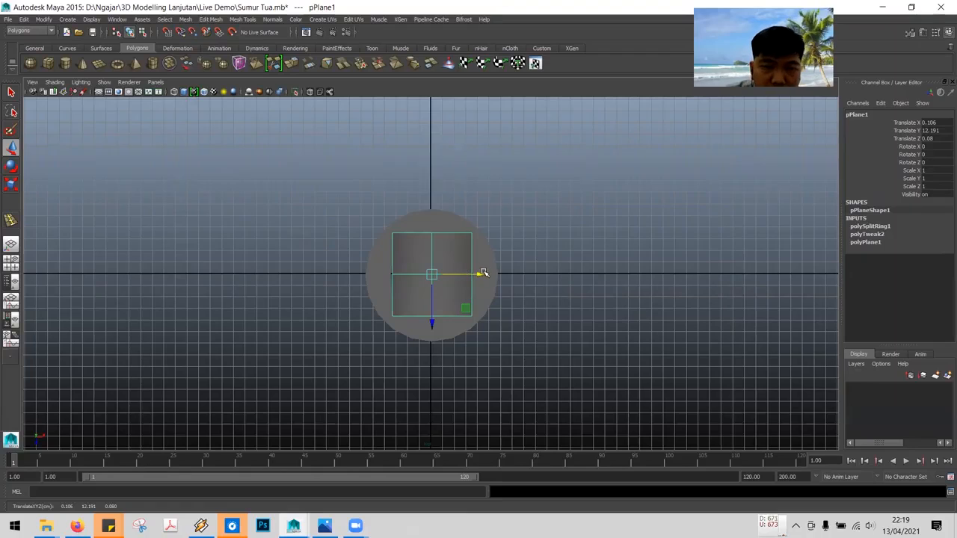
Move the roof aside along X, select the well to check its position, and bring the roof back over the well
{"action": "left_click_drag", "start_coordinate": [480, 274], "coordinate": [274, 275]}
{"action": "left_click", "coordinate": [404, 232]}
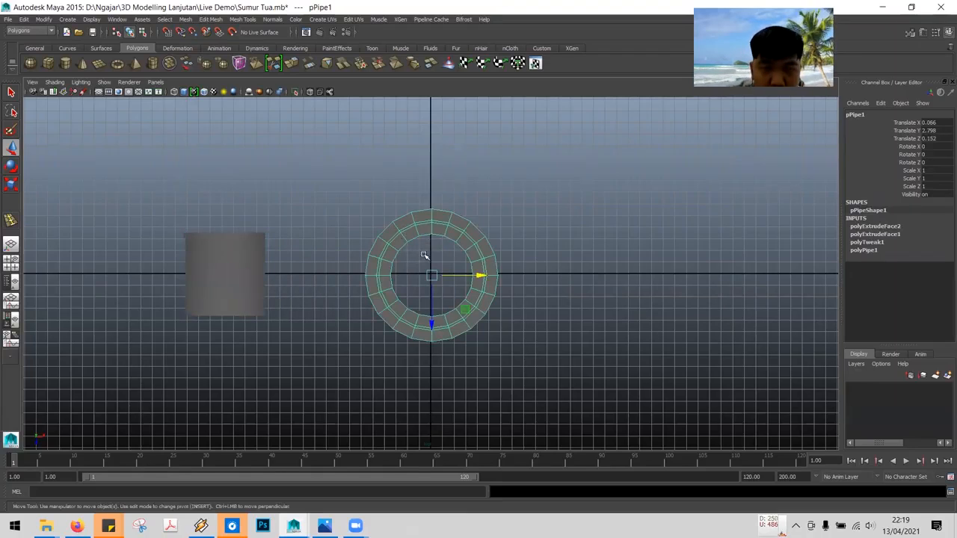
{"action": "left_click", "coordinate": [246, 268]}
{"action": "left_click_drag", "start_coordinate": [274, 275], "coordinate": [481, 273]}
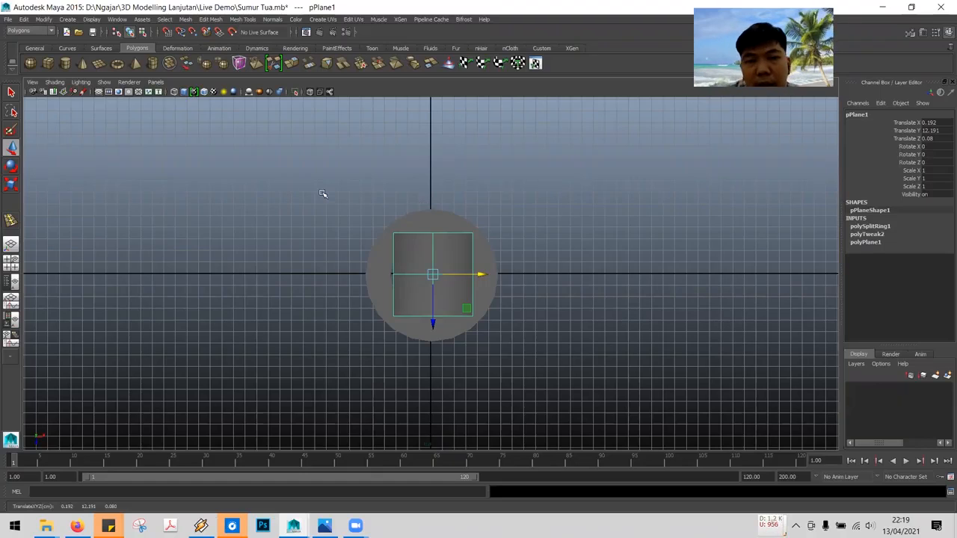
Display the top view in wireframe and fine-tune the roof's centring over the well to about X 0.019
{"action": "key", "text": "4"}
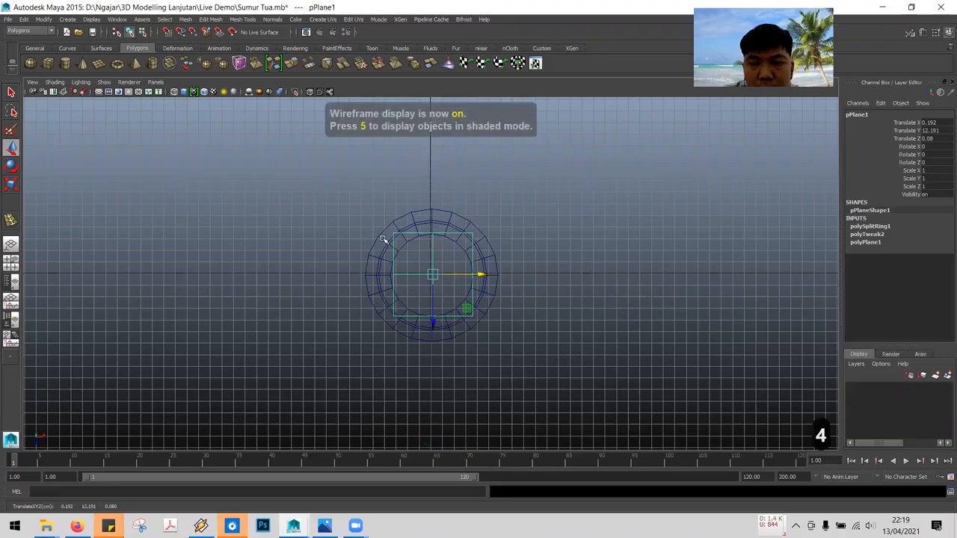
{"action": "scroll", "coordinate": [459, 258], "scroll_direction": "up", "scroll_amount": 5}
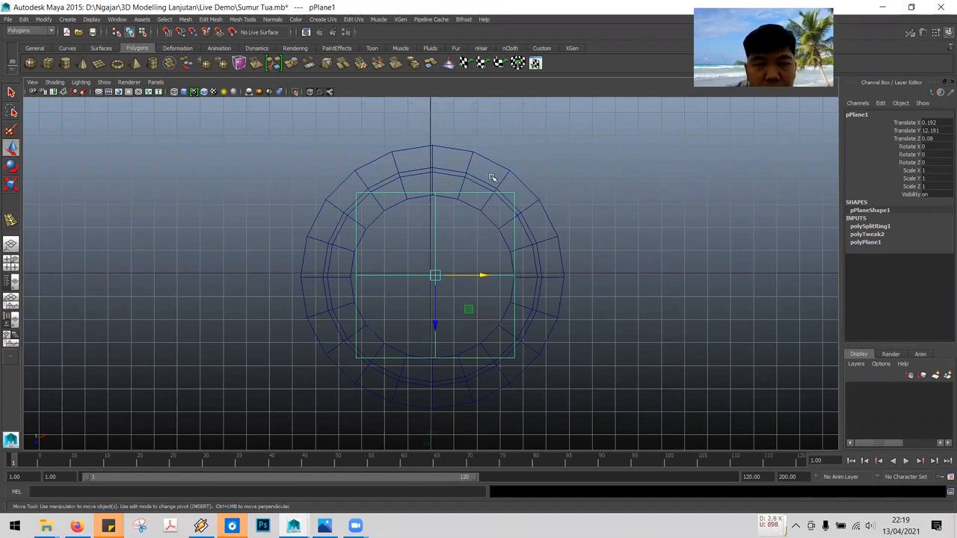
{"action": "left_click_drag", "start_coordinate": [483, 277], "coordinate": [477, 276]}
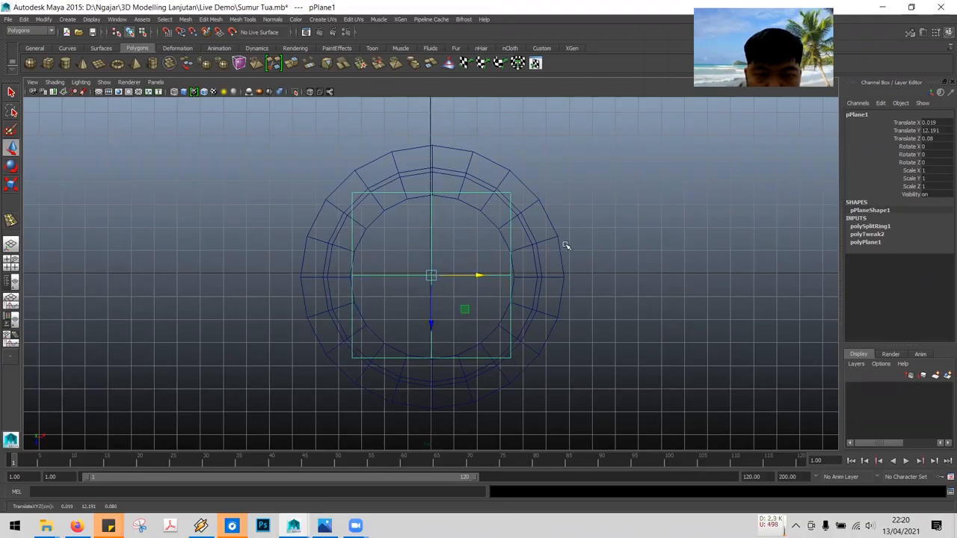
{"action": "scroll", "coordinate": [604, 249], "scroll_direction": "down", "scroll_amount": 4}
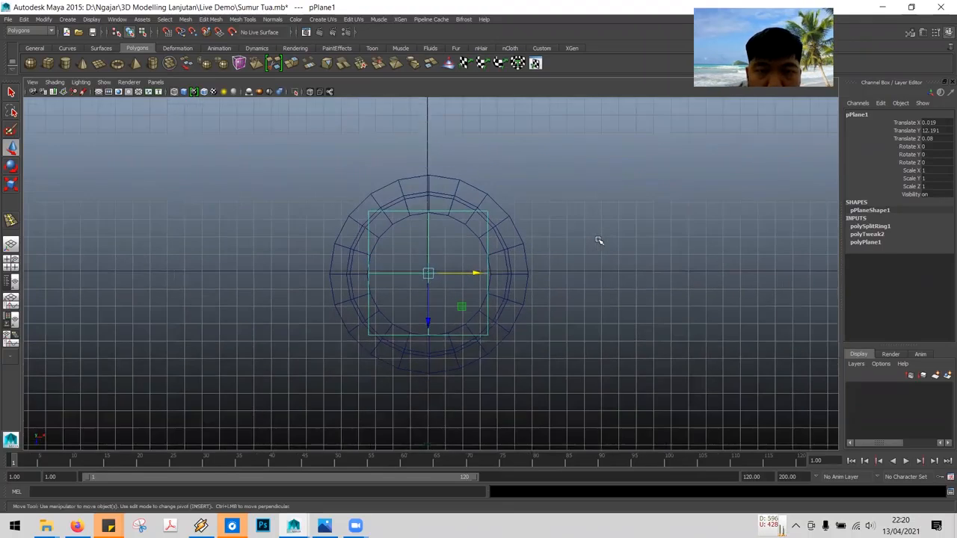
Scale the roof plane up uniformly to about 1.403 so it spans more of the well in the top view
{"action": "middle_click_drag", "start_coordinate": [598, 240], "coordinate": [588, 166], "text": "alt"}
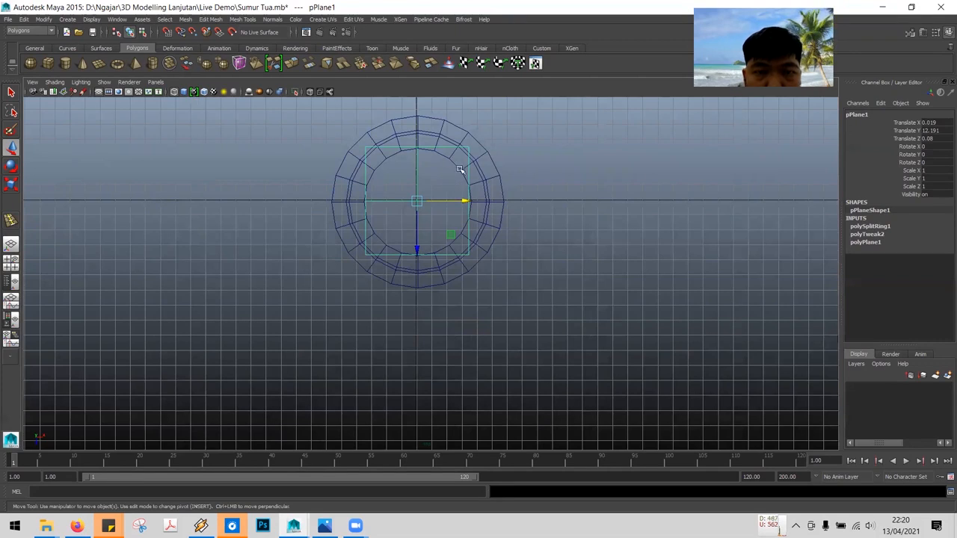
{"action": "left_click", "coordinate": [11, 188]}
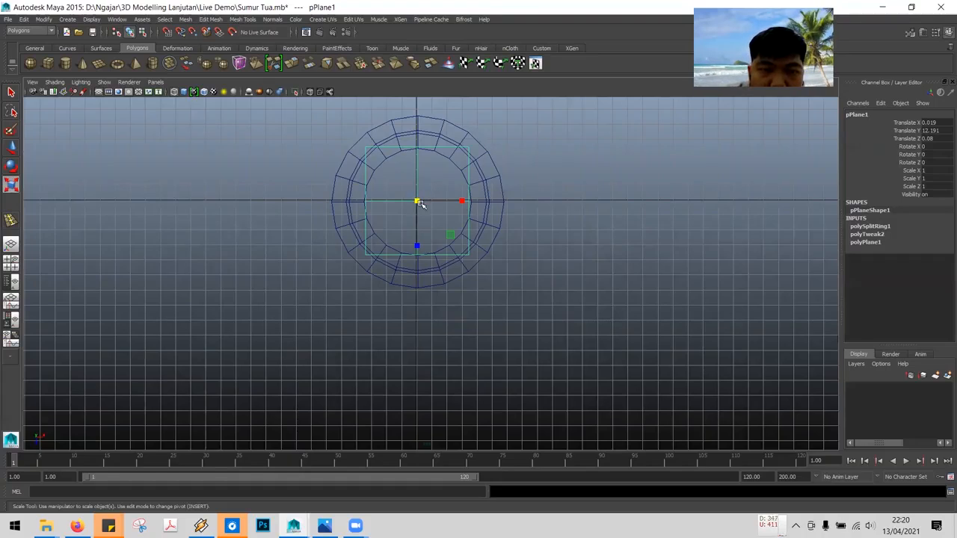
{"action": "left_click_drag", "start_coordinate": [417, 201], "coordinate": [428, 208]}
{"action": "left_click_drag", "start_coordinate": [430, 208], "coordinate": [452, 219]}
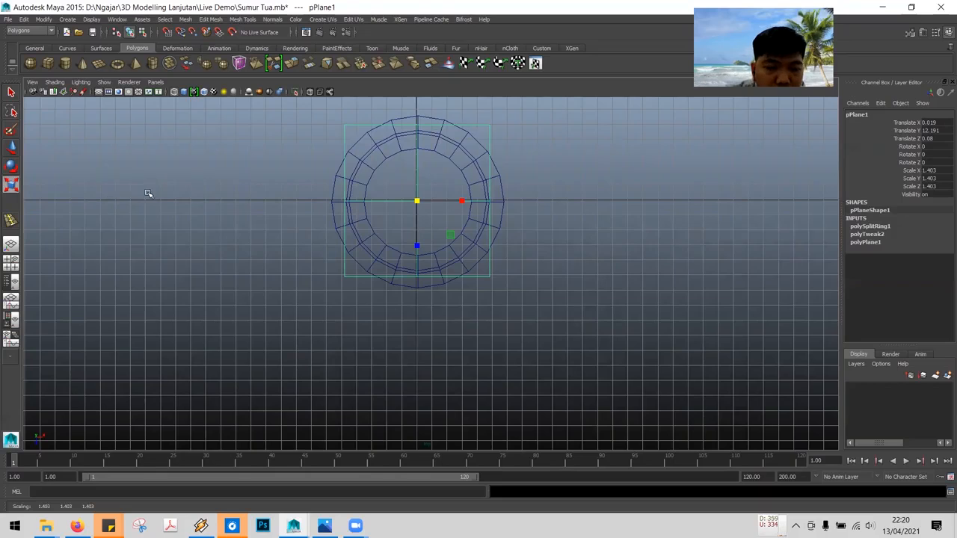
{"action": "left_click", "coordinate": [12, 93]}
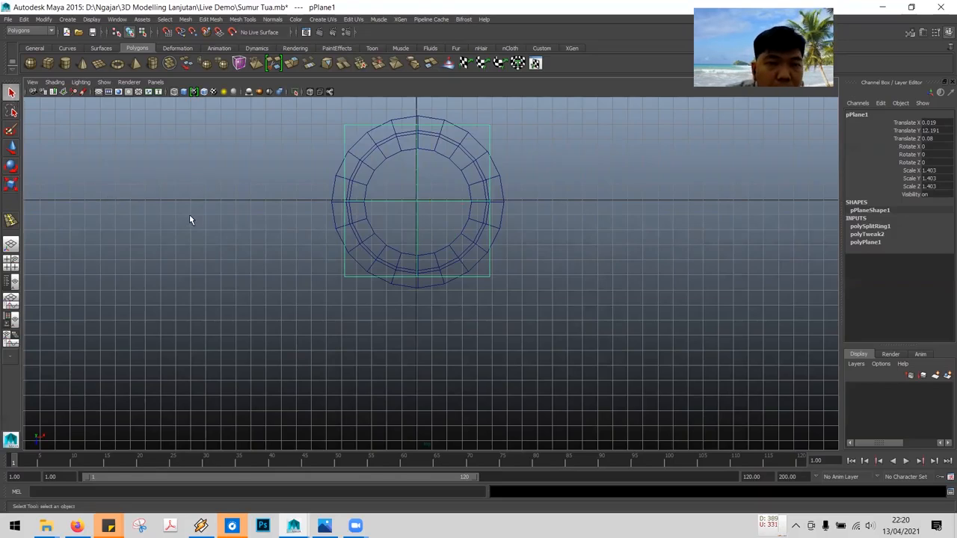
Examine the enlarged roof's proportions and alignment with the well in the front, side and perspective views
{"action": "key", "text": "space"}
{"action": "key", "text": "space"}
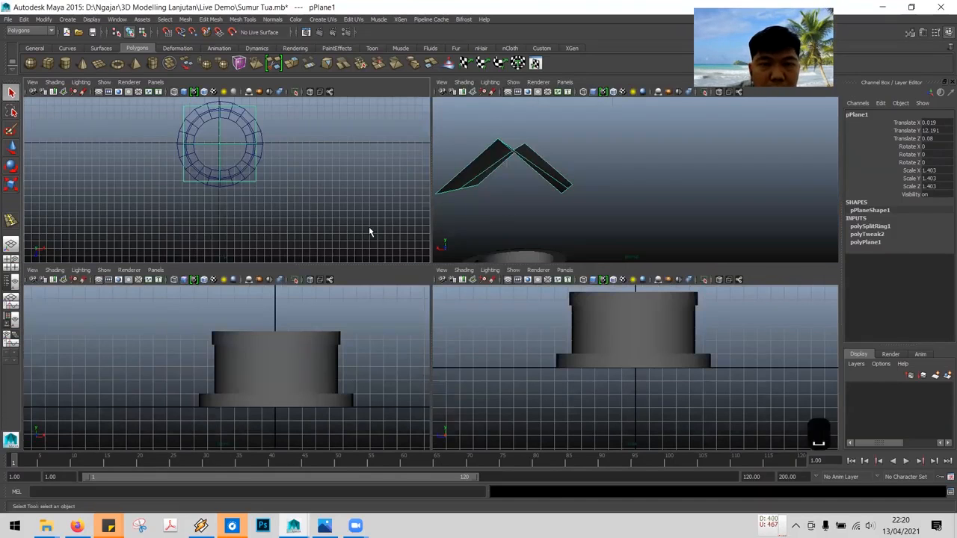
{"action": "left_click", "coordinate": [392, 326]}
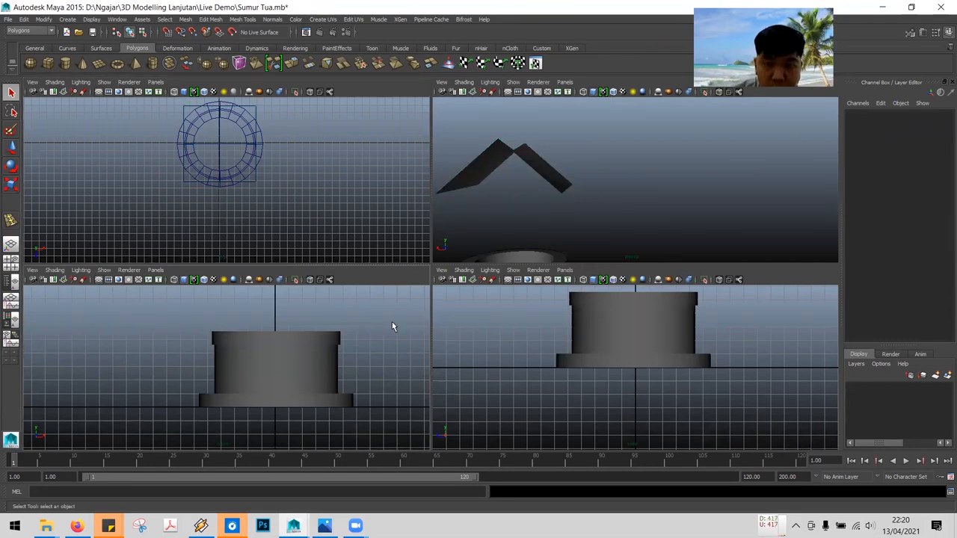
{"action": "key", "text": "space"}
{"action": "scroll", "coordinate": [409, 314], "scroll_direction": "down", "scroll_amount": 8}
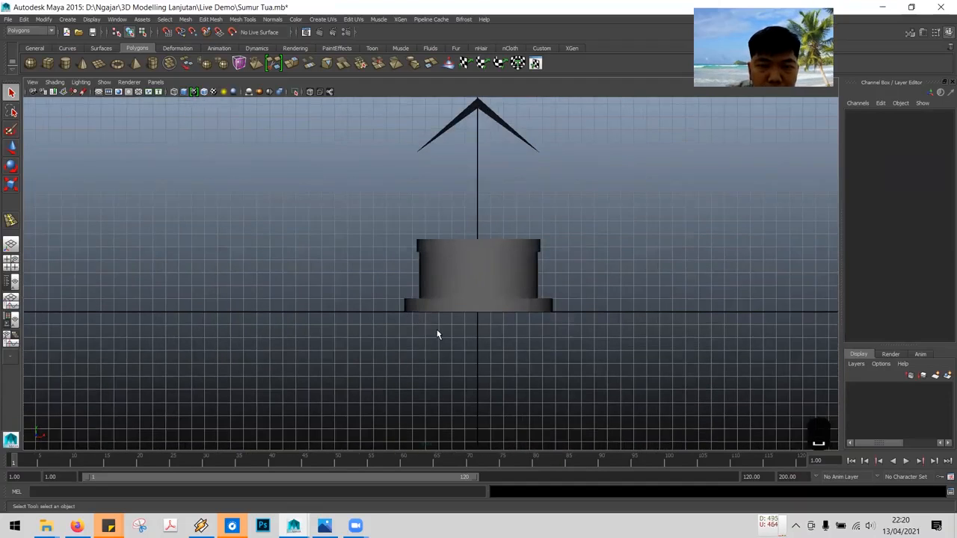
{"action": "key", "text": "space"}
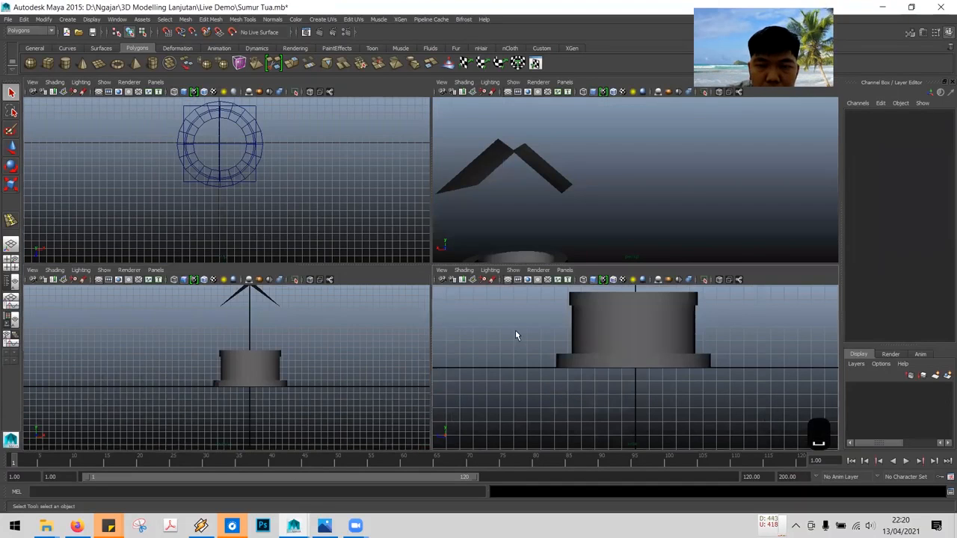
{"action": "key", "text": "space"}
{"action": "scroll", "coordinate": [526, 325], "scroll_direction": "down", "scroll_amount": 3}
{"action": "scroll", "coordinate": [526, 328], "scroll_direction": "down", "scroll_amount": 3}
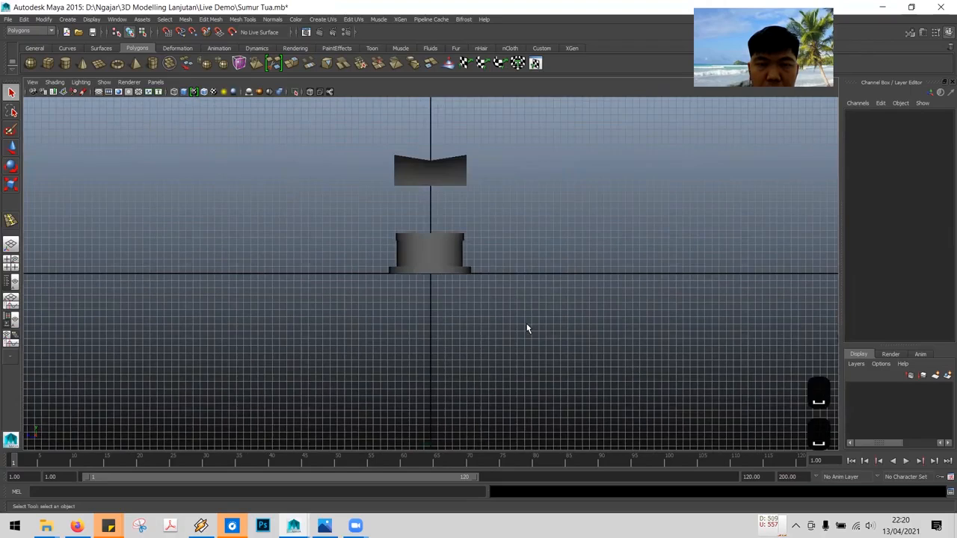
{"action": "scroll", "coordinate": [527, 327], "scroll_direction": "up", "scroll_amount": 4}
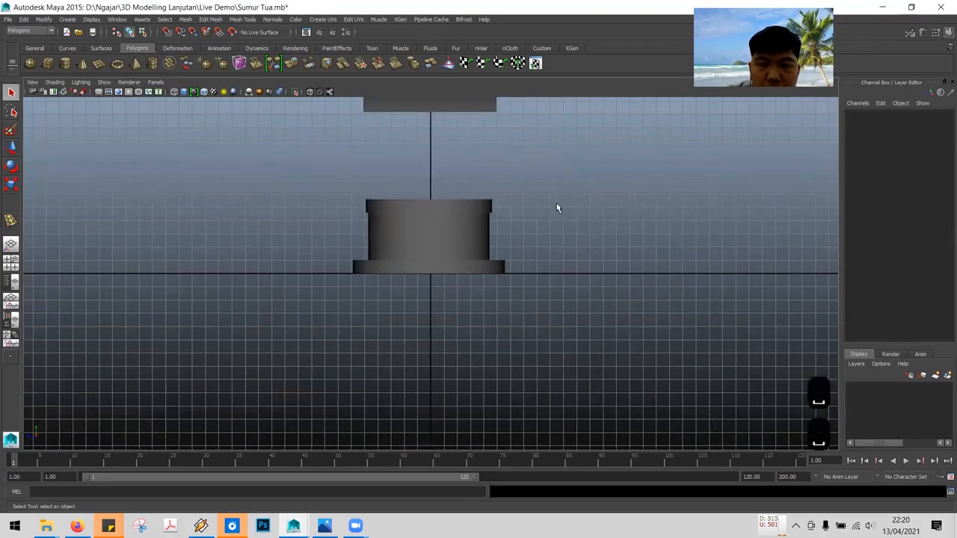
{"action": "key", "text": "space"}
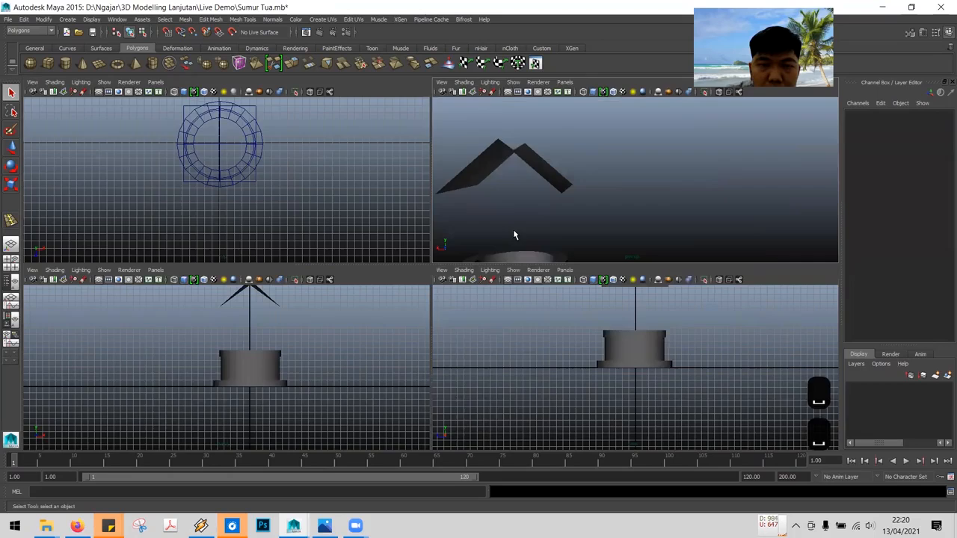
{"action": "key", "text": "space"}
{"action": "left_click_drag", "start_coordinate": [381, 282], "coordinate": [441, 276], "text": "alt"}
{"action": "scroll", "coordinate": [414, 261], "scroll_direction": "down", "scroll_amount": 3}
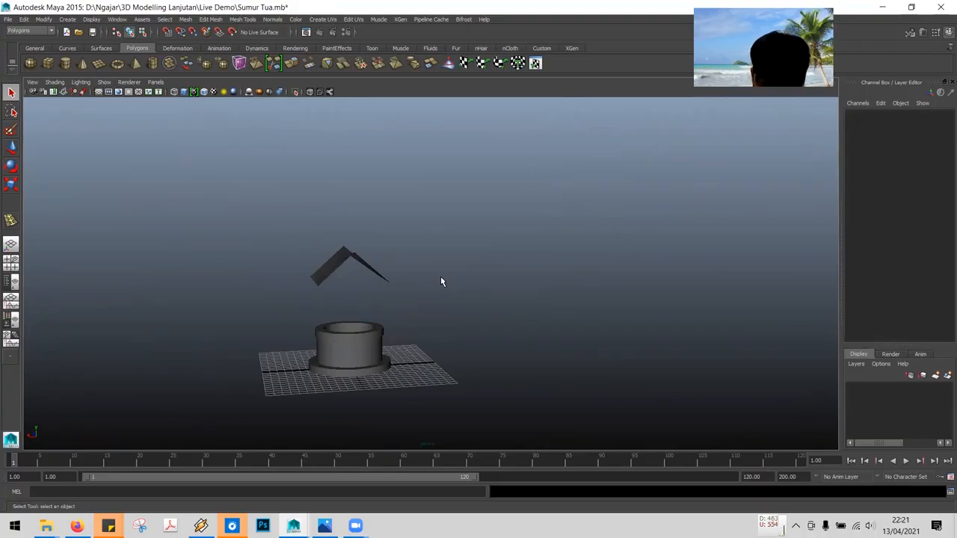
{"action": "left_click_drag", "start_coordinate": [434, 278], "coordinate": [321, 279], "text": "alt"}
Insert one edge loop near each gable end of the roof with the Insert Edge Loop Tool
{"action": "scroll", "coordinate": [384, 293], "scroll_direction": "up", "scroll_amount": 10}
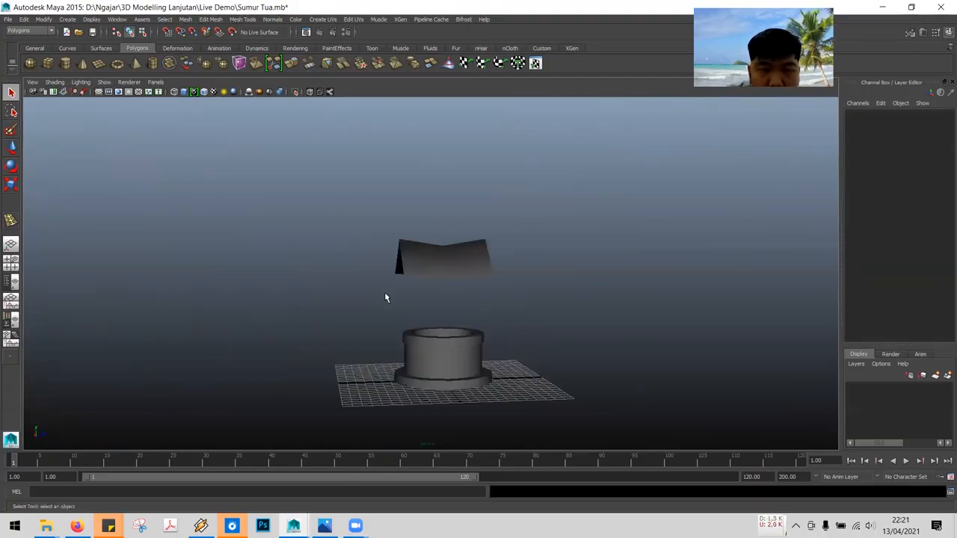
{"action": "scroll", "coordinate": [395, 287], "scroll_direction": "up", "scroll_amount": 1}
{"action": "middle_click_drag", "start_coordinate": [491, 270], "coordinate": [466, 315], "text": "alt"}
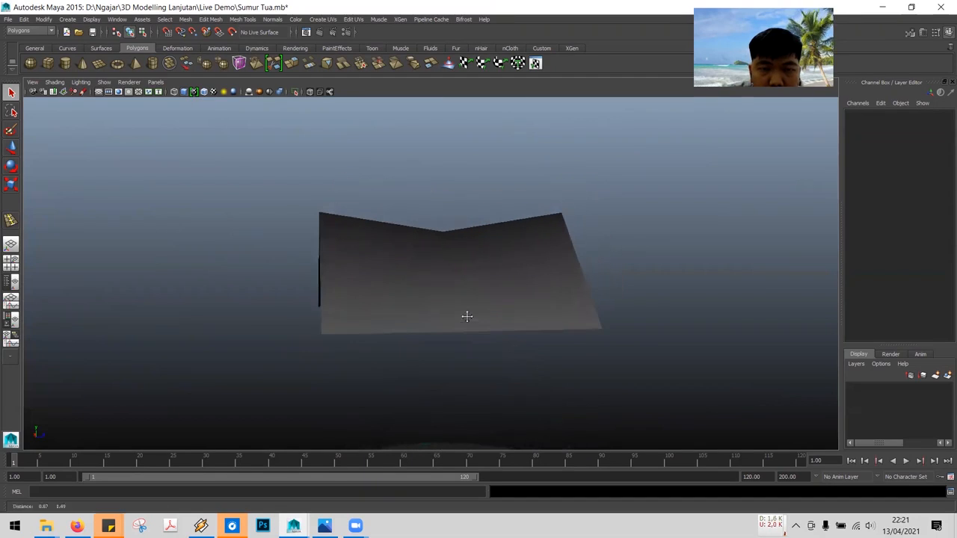
{"action": "left_click", "coordinate": [408, 271]}
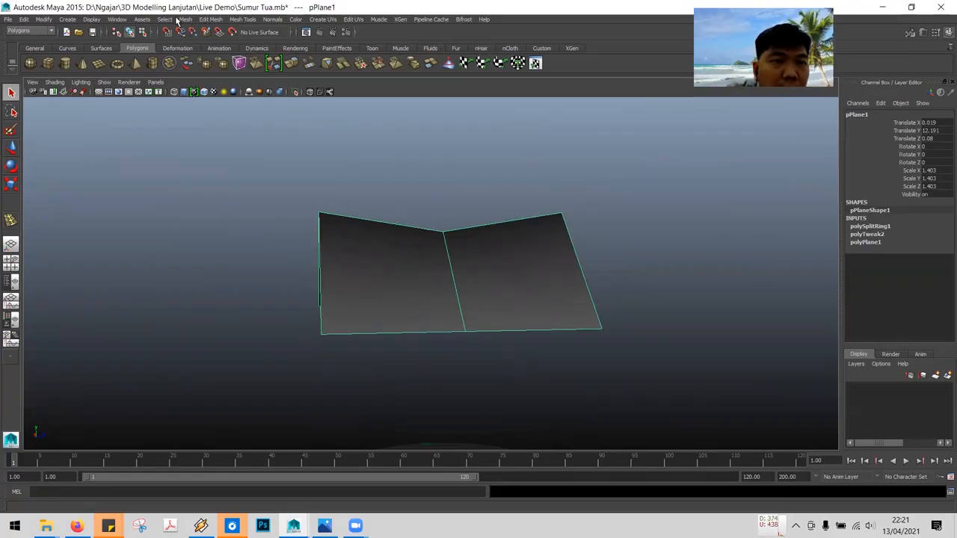
{"action": "left_click", "coordinate": [242, 20]}
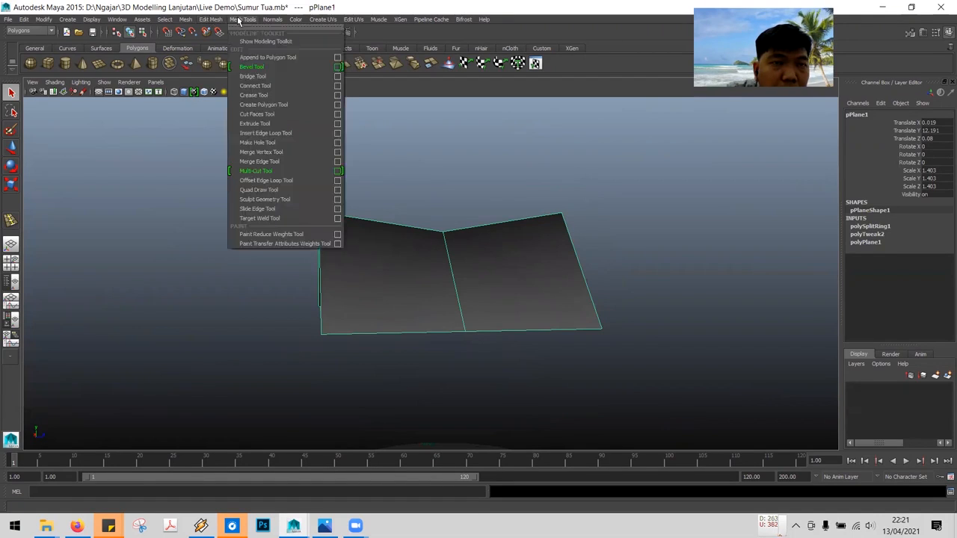
{"action": "left_click", "coordinate": [285, 134]}
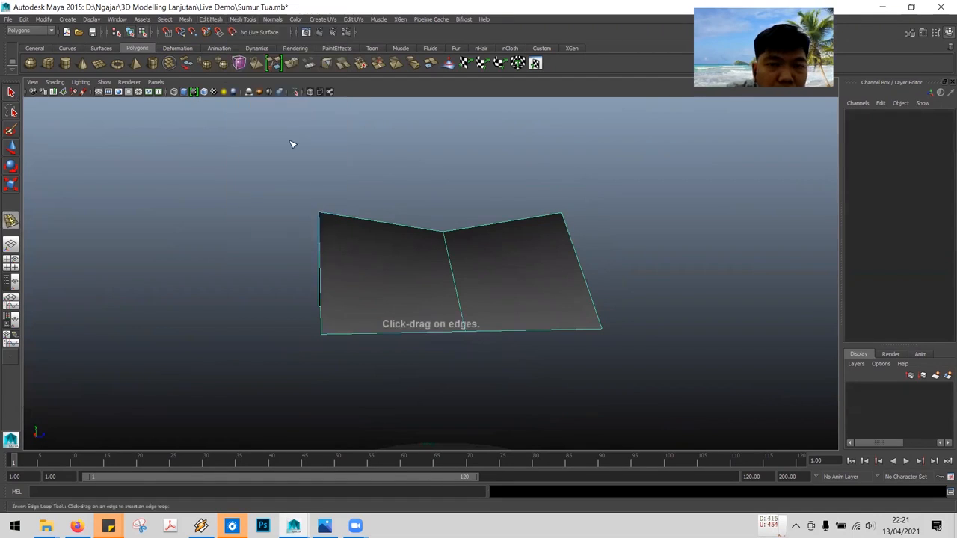
{"action": "left_click", "coordinate": [340, 217]}
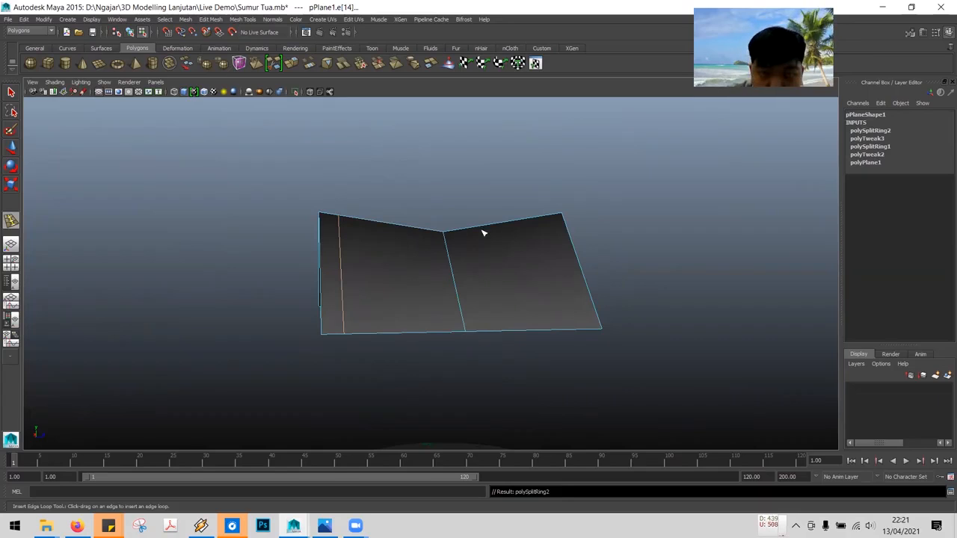
{"action": "left_click", "coordinate": [543, 218]}
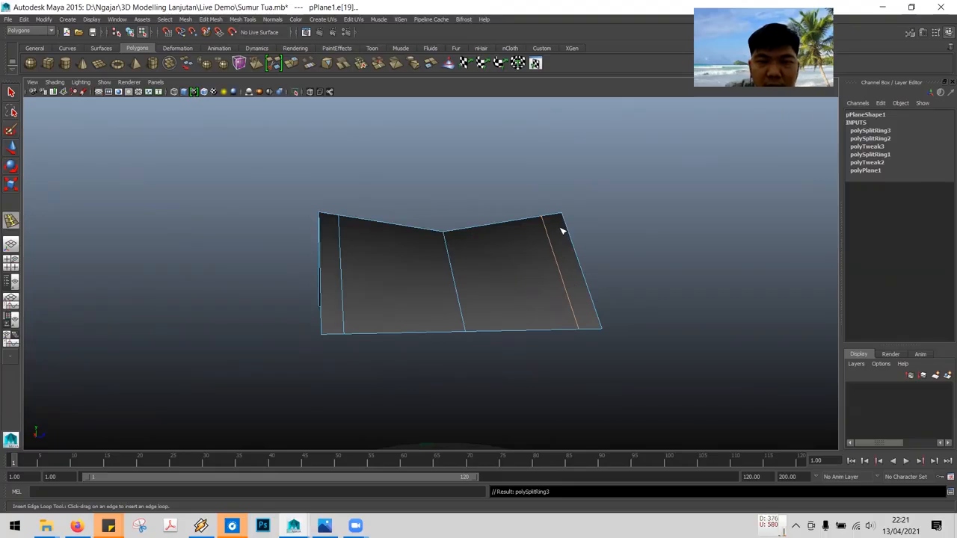
{"action": "left_click", "coordinate": [12, 93]}
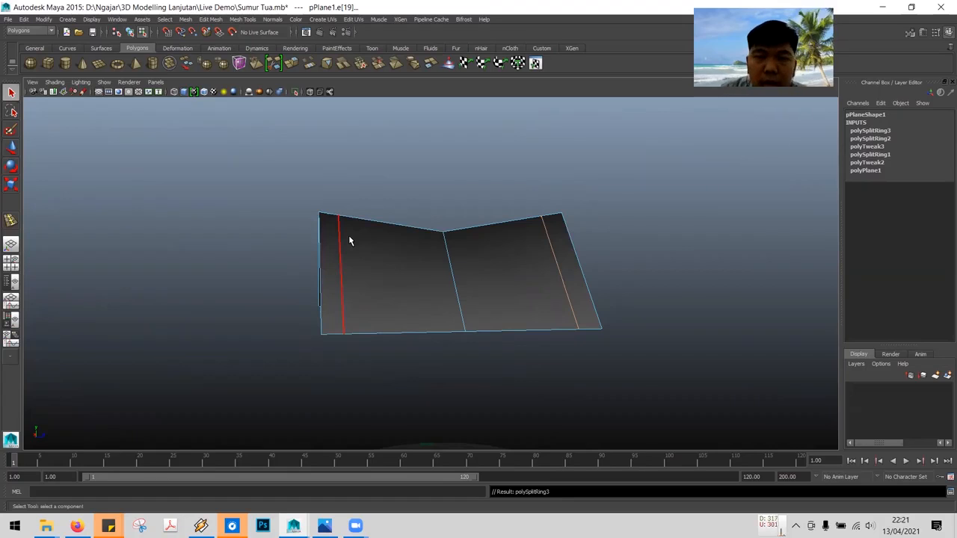
Compare the weights of the two new edge loops and set the polySplitRing3 loop's Weight to 0.2
{"action": "left_click", "coordinate": [340, 247]}
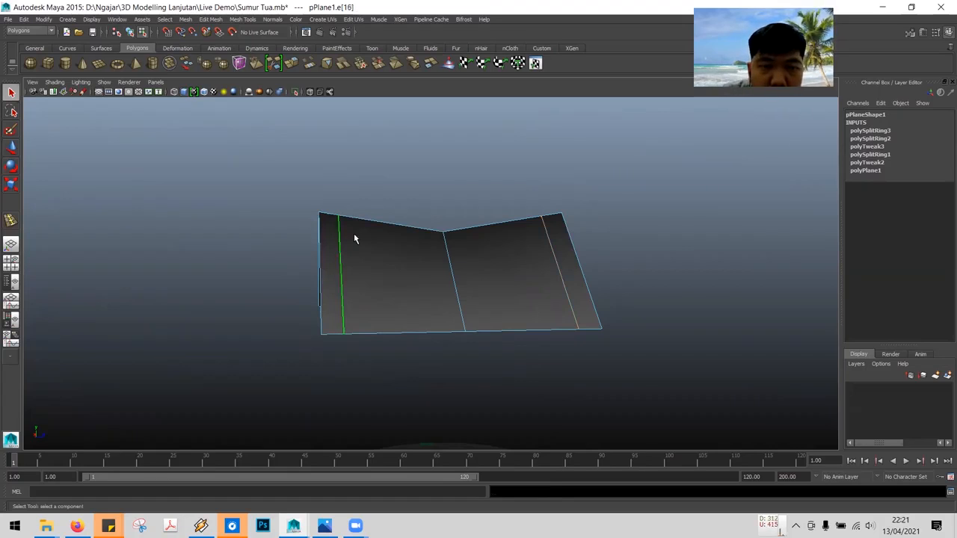
{"action": "left_click", "coordinate": [886, 139]}
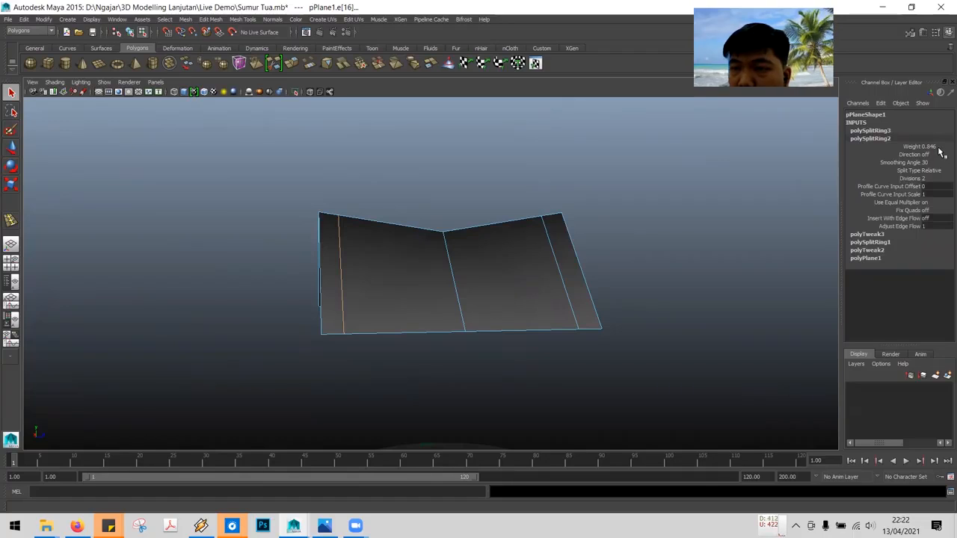
{"action": "left_click", "coordinate": [553, 255]}
{"action": "left_click", "coordinate": [882, 133]}
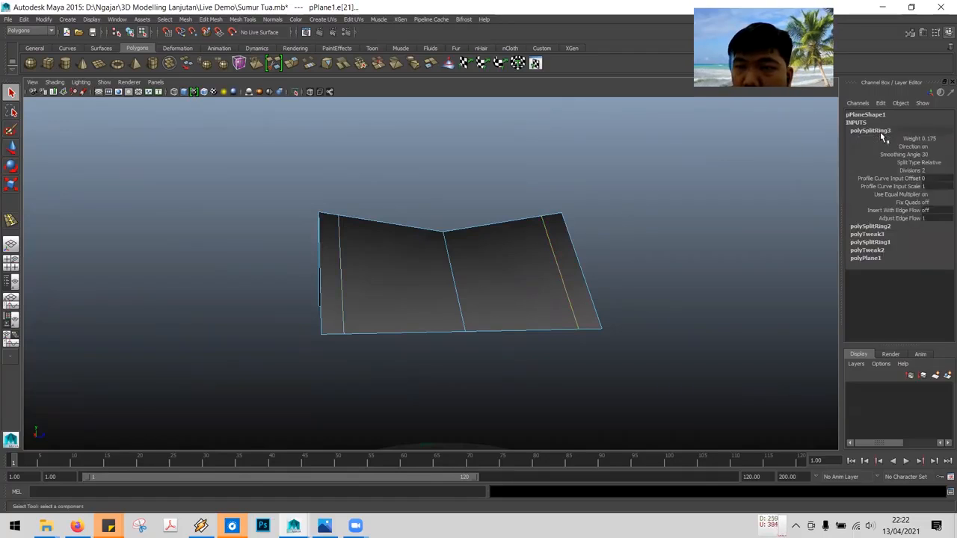
{"action": "double_click", "coordinate": [940, 139]}
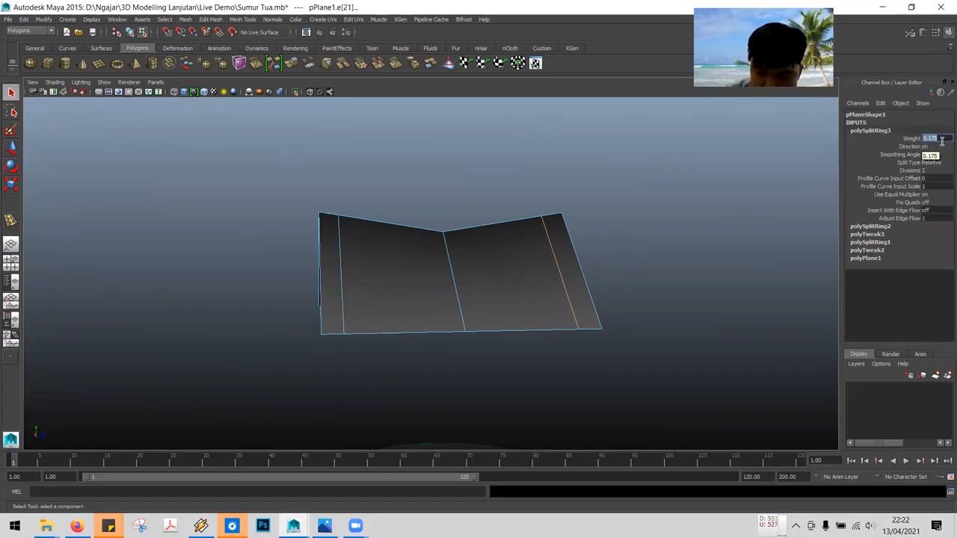
{"action": "key", "text": "Right"}
{"action": "key", "text": "BackSpace"}
{"action": "key", "text": "BackSpace"}
{"action": "key", "text": "BackSpace"}
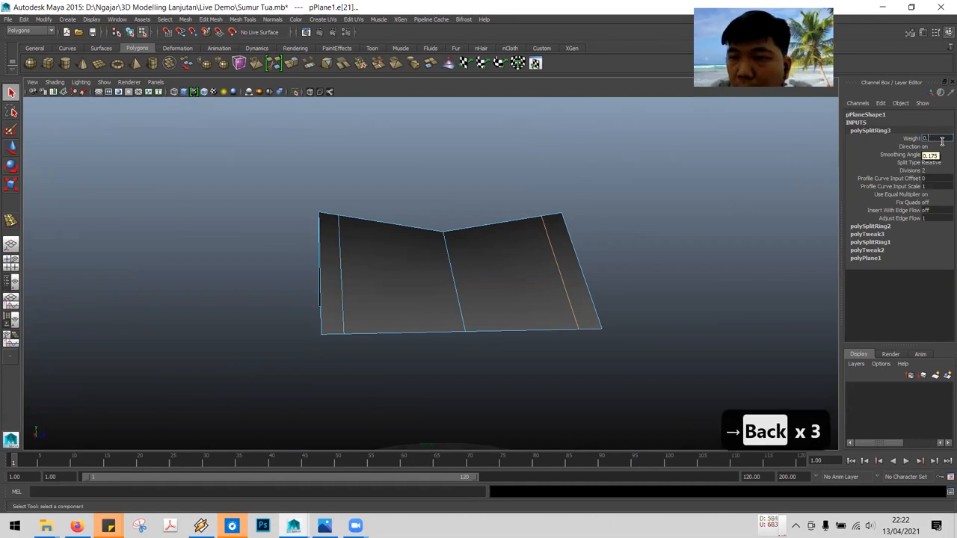
{"action": "type", "text": "2"}
{"action": "key", "text": "Return"}
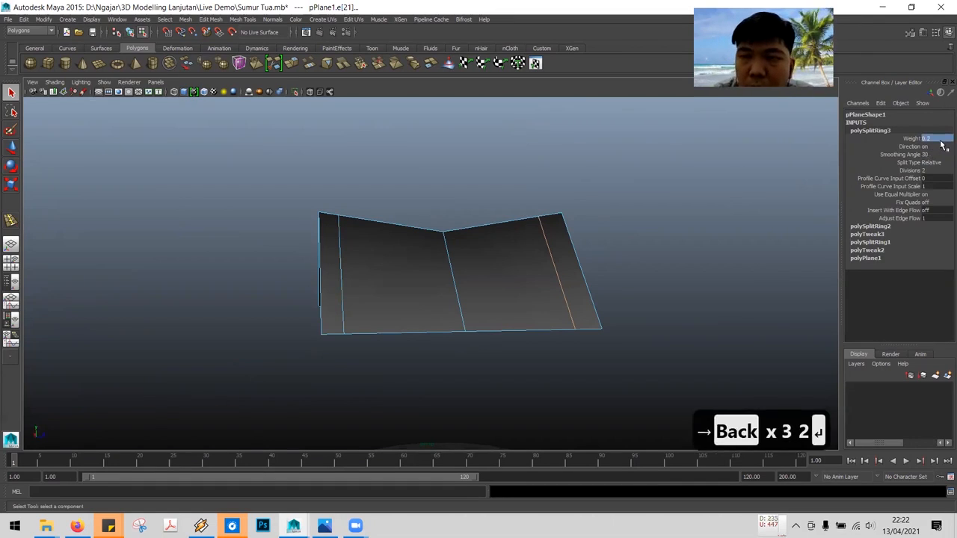
Set the Weight of the edge loop near the opposite gable end, polySplitRing2, to 0.8
{"action": "left_click", "coordinate": [342, 264]}
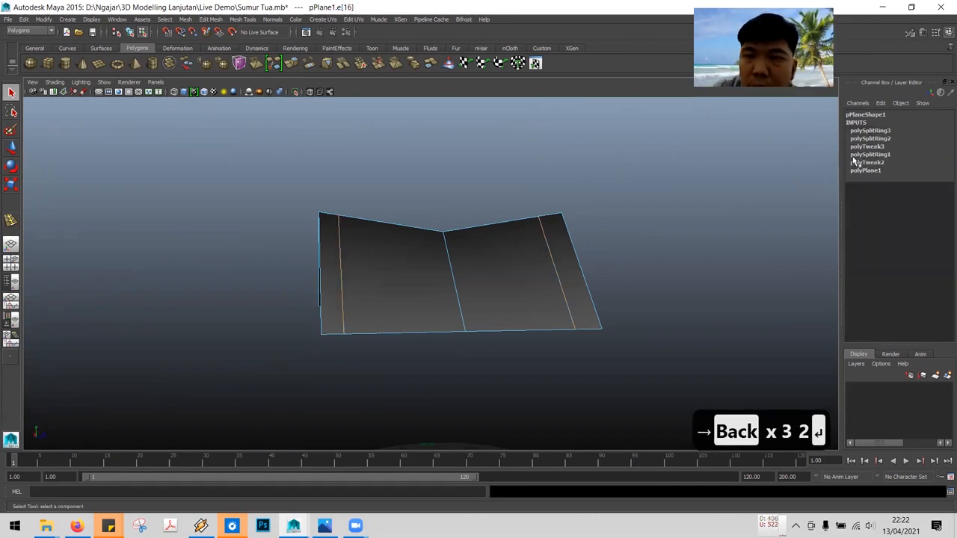
{"action": "left_click", "coordinate": [888, 140]}
{"action": "double_click", "coordinate": [933, 147]}
{"action": "key", "text": "BackSpace"}
{"action": "key", "text": "BackSpace"}
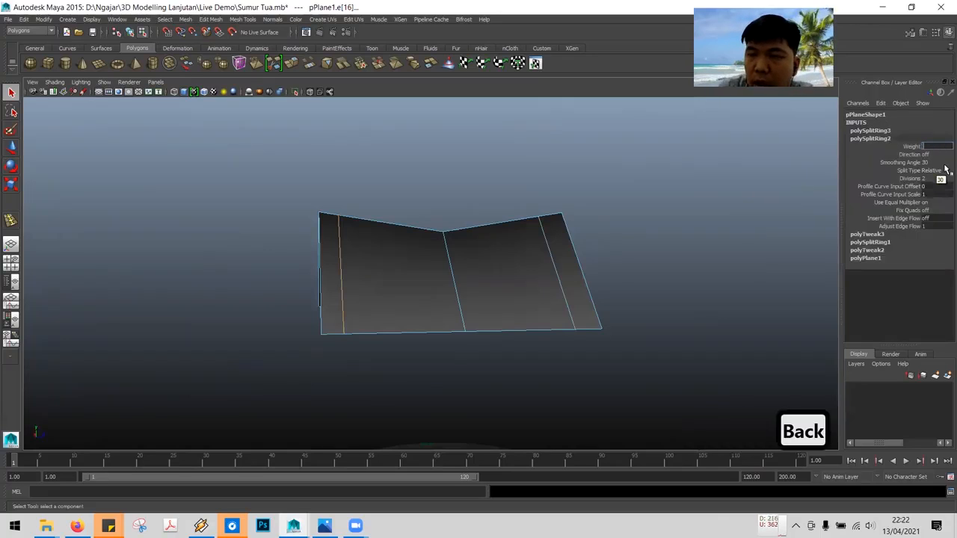
{"action": "type", "text": "0.8"}
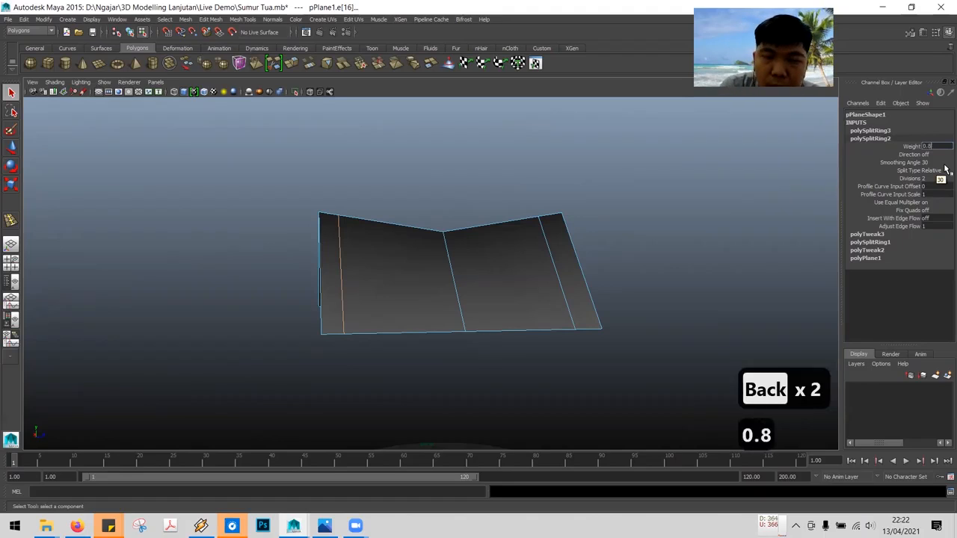
{"action": "key", "text": "Return"}
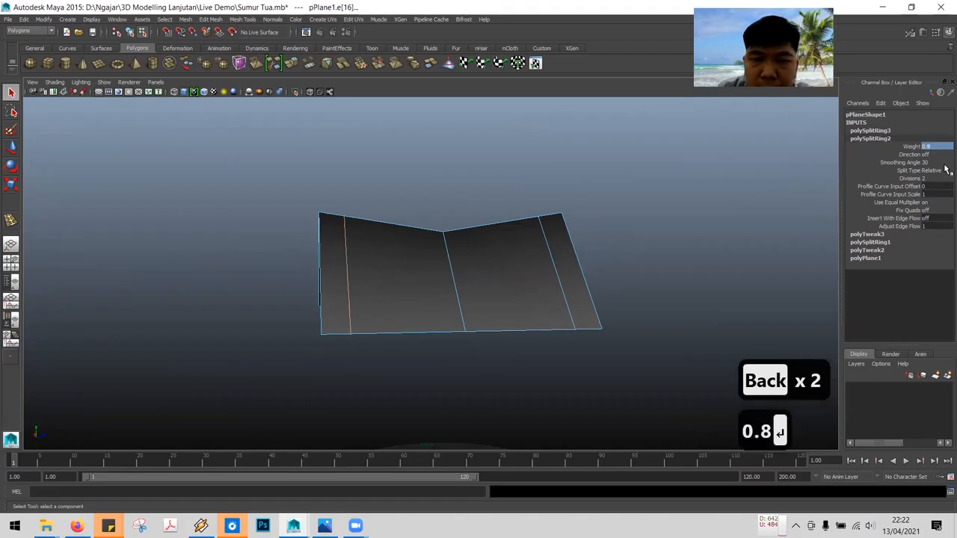
Switch the roof plane to face selection and select all of its faces
{"action": "mouse_move", "coordinate": [526, 188]}
{"action": "left_mouse_down", "text": "alt"}
{"action": "mouse_move", "coordinate": [592, 199]}
{"action": "mouse_move", "coordinate": [531, 188]}
{"action": "left_mouse_up", "text": "alt"}
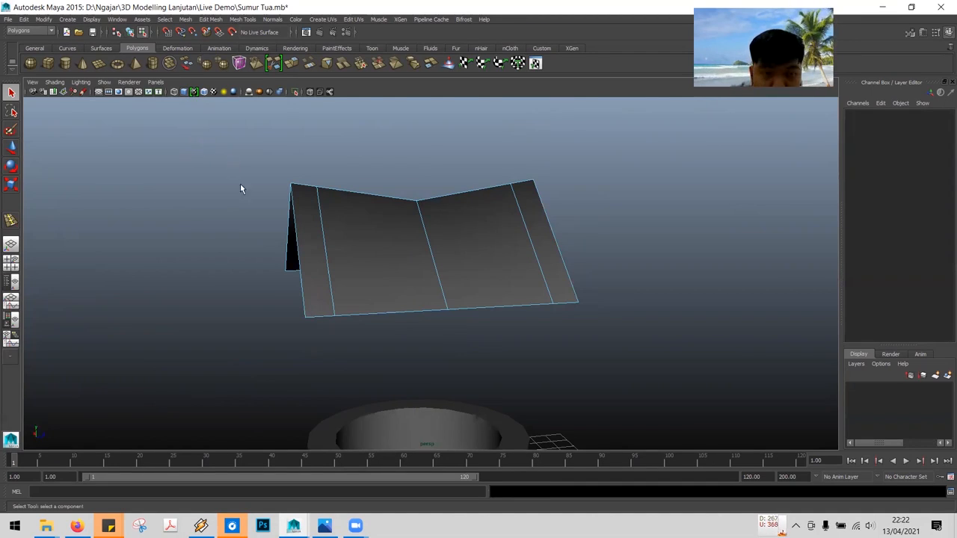
{"action": "right_click", "coordinate": [310, 235]}
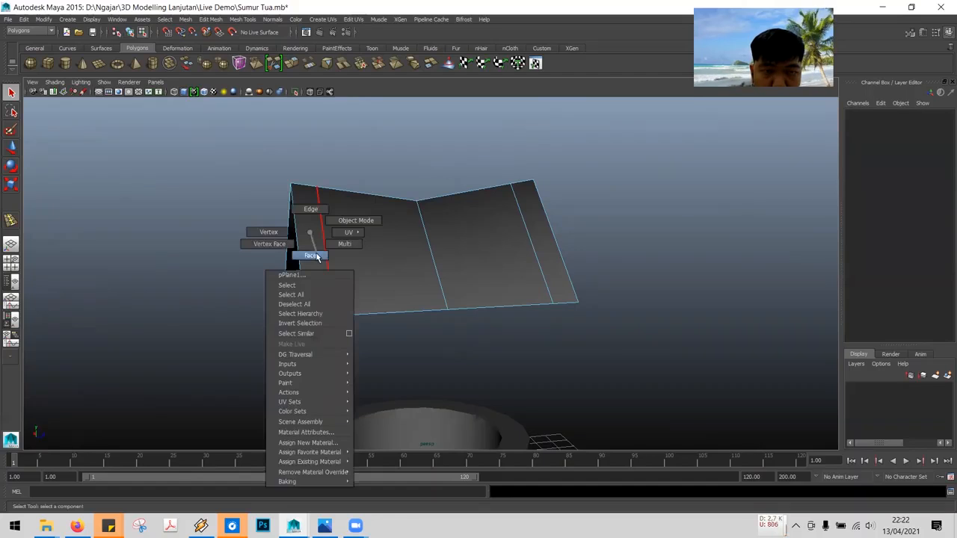
{"action": "left_click", "coordinate": [311, 255]}
{"action": "left_click", "coordinate": [355, 258]}
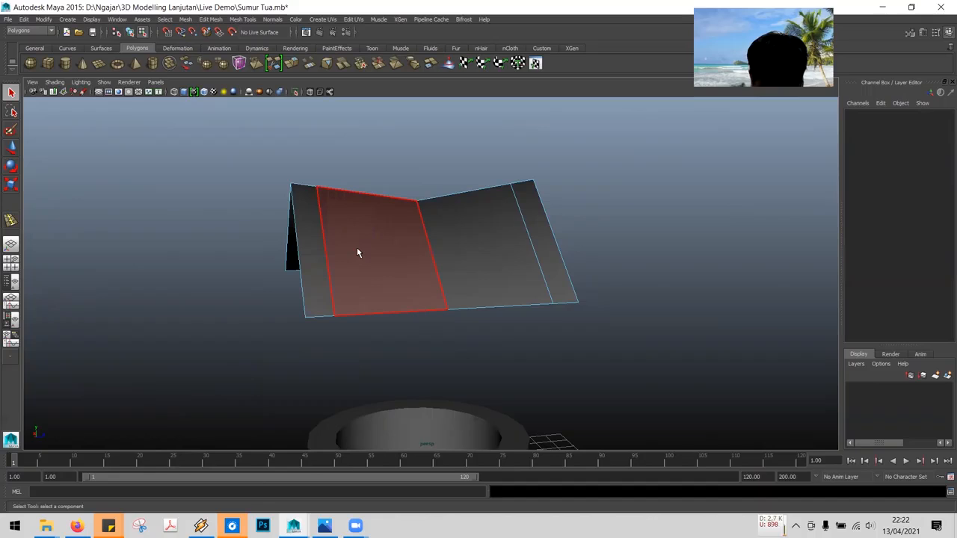
{"action": "left_click", "coordinate": [399, 254]}
{"action": "left_click", "coordinate": [501, 236]}
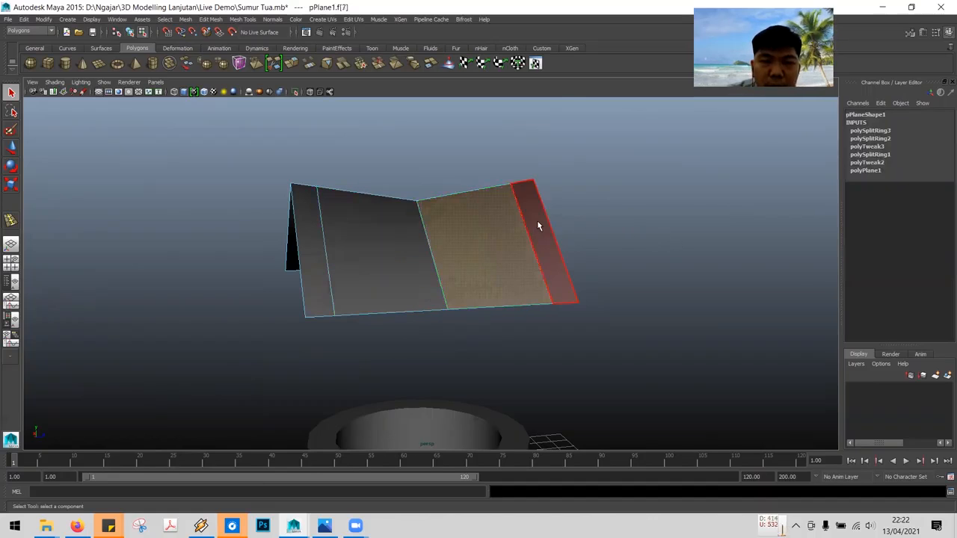
{"action": "double_click", "coordinate": [535, 224]}
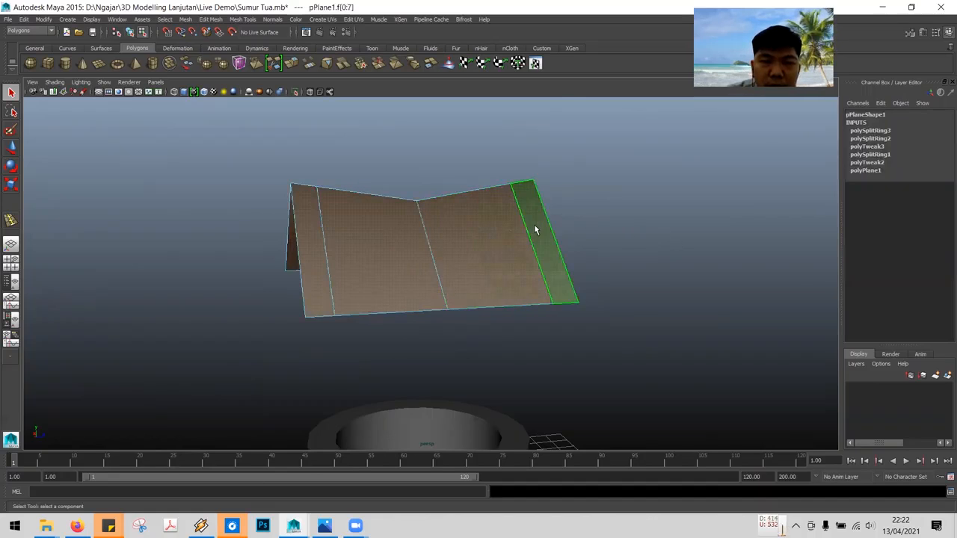
{"action": "left_click", "coordinate": [275, 177]}
{"action": "double_click", "coordinate": [309, 222]}
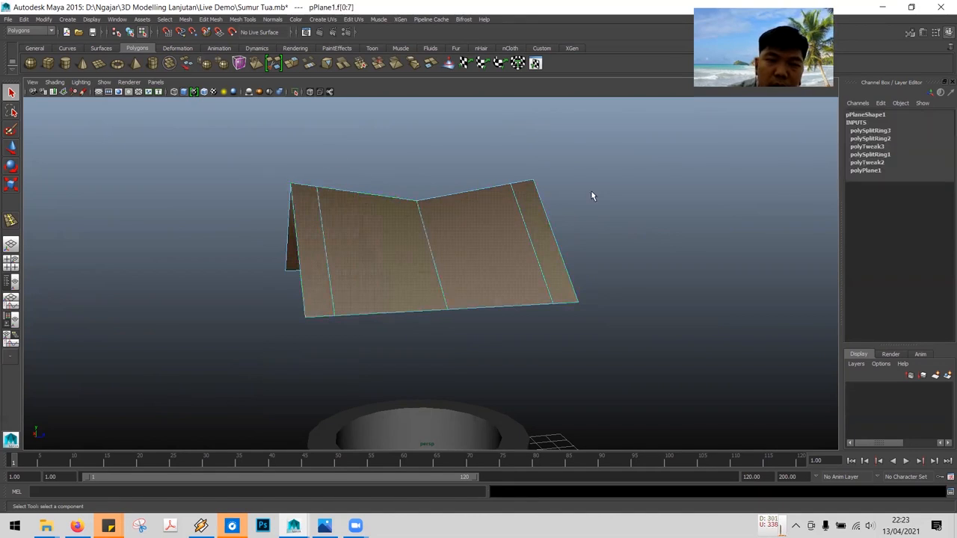
{"action": "left_click_drag", "start_coordinate": [212, 241], "coordinate": [131, 257], "text": "alt"}
{"action": "left_click", "coordinate": [132, 256]}
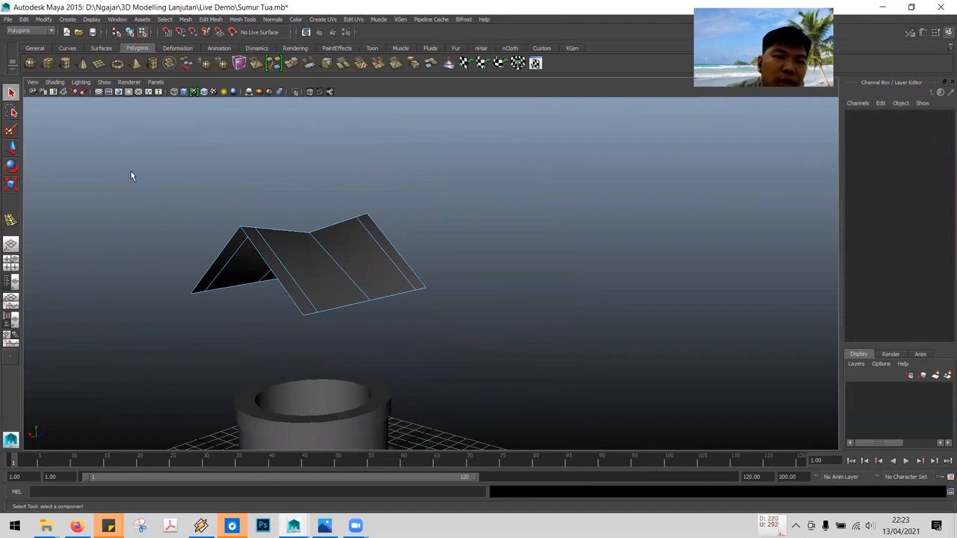
{"action": "left_click_drag", "start_coordinate": [101, 165], "coordinate": [545, 337]}
{"action": "left_click_drag", "start_coordinate": [111, 271], "coordinate": [125, 254], "text": "alt"}
{"action": "left_click", "coordinate": [512, 273]}
{"action": "left_click_drag", "start_coordinate": [511, 269], "coordinate": [500, 304], "text": "alt"}
{"action": "key", "text": "ctrl+z"}
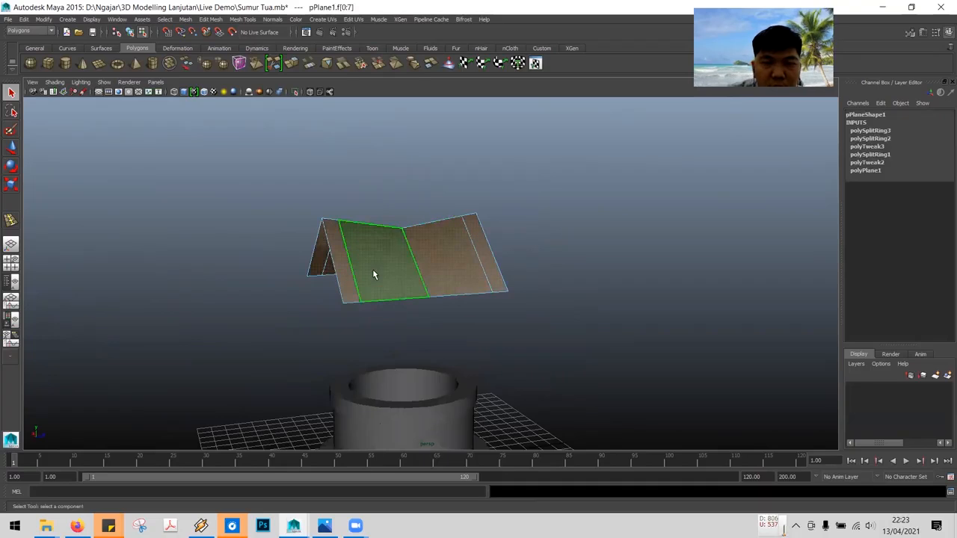
{"action": "left_click_drag", "start_coordinate": [203, 181], "coordinate": [630, 326]}
{"action": "left_click", "coordinate": [554, 304]}
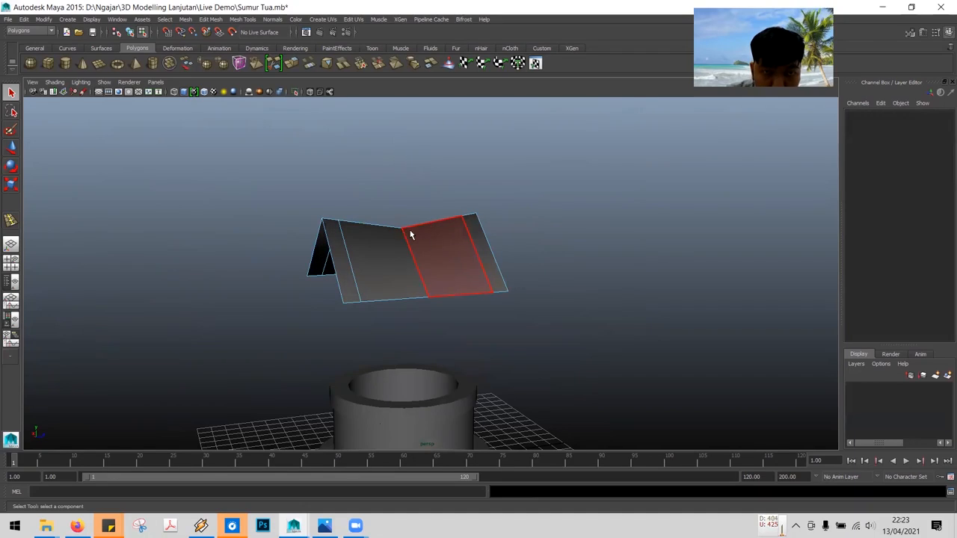
Select all of the roof's faces and extrude them outward with a Local Translate Z of 0.403
{"action": "left_click", "coordinate": [392, 259]}
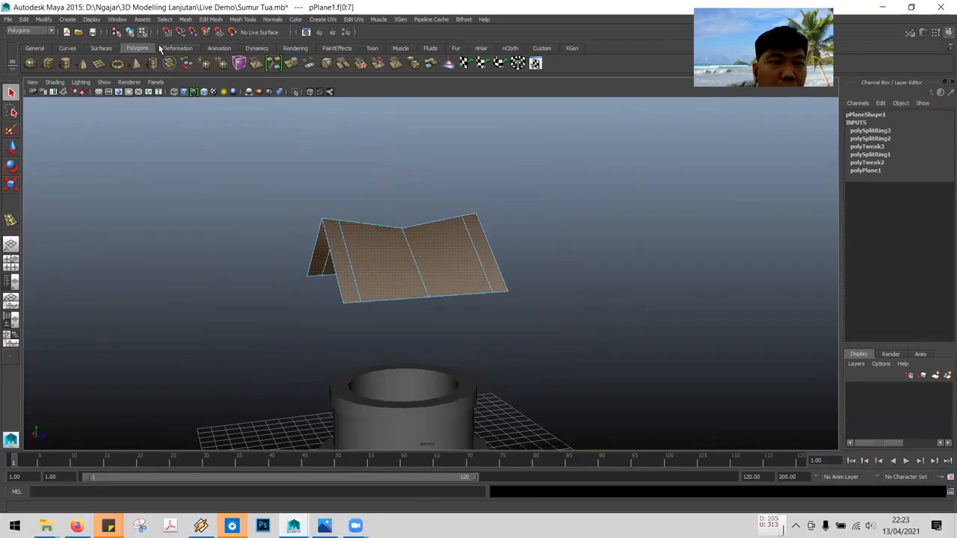
{"action": "left_click", "coordinate": [211, 19]}
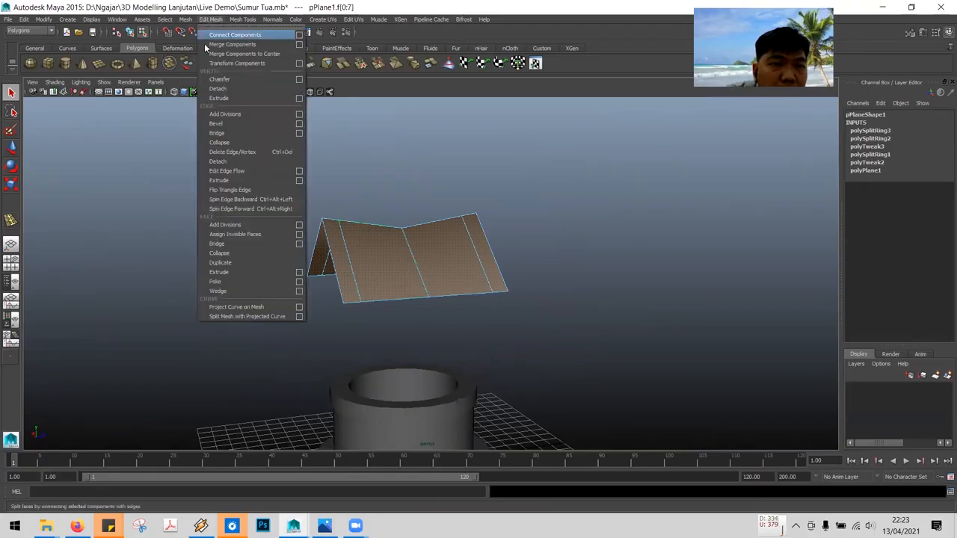
{"action": "left_click", "coordinate": [225, 274]}
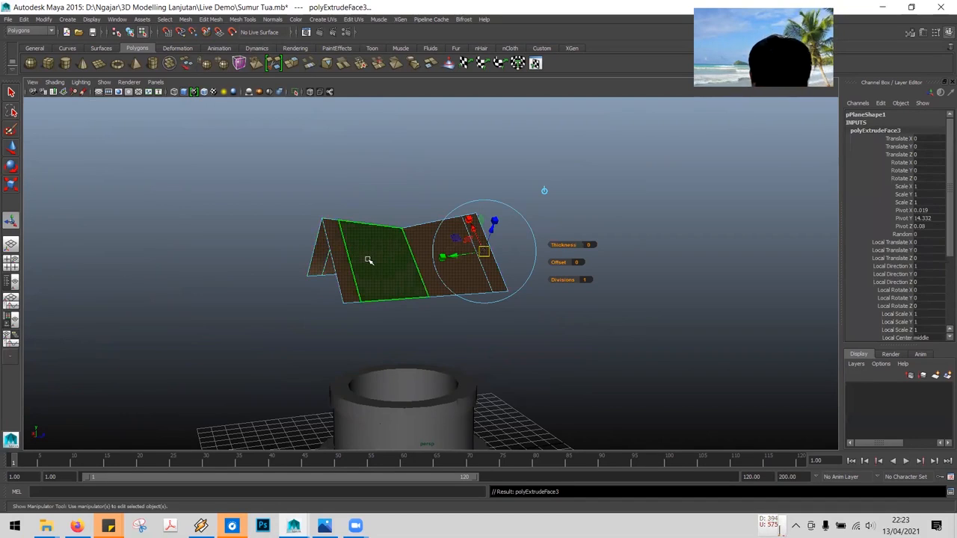
{"action": "left_click_drag", "start_coordinate": [385, 328], "coordinate": [461, 321], "text": "alt"}
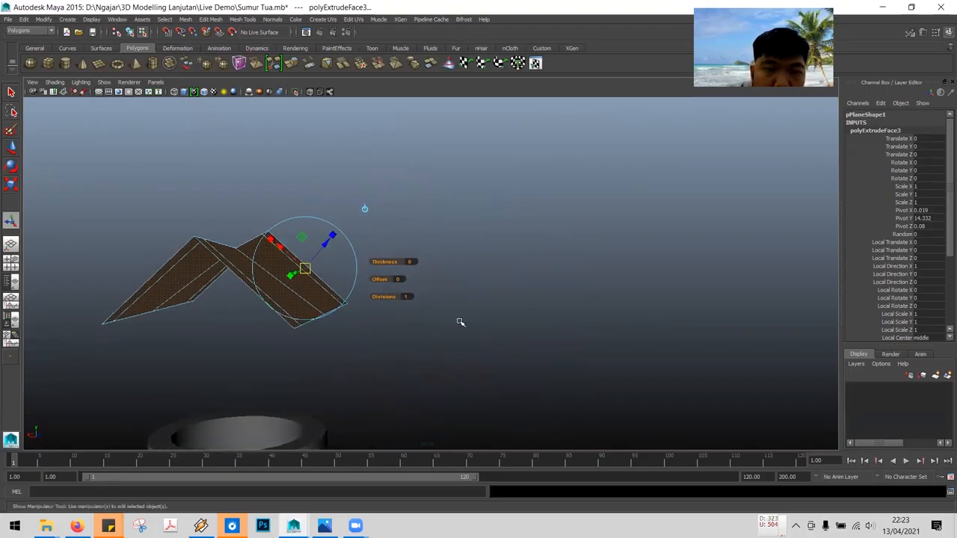
{"action": "left_click_drag", "start_coordinate": [326, 245], "coordinate": [210, 313]}
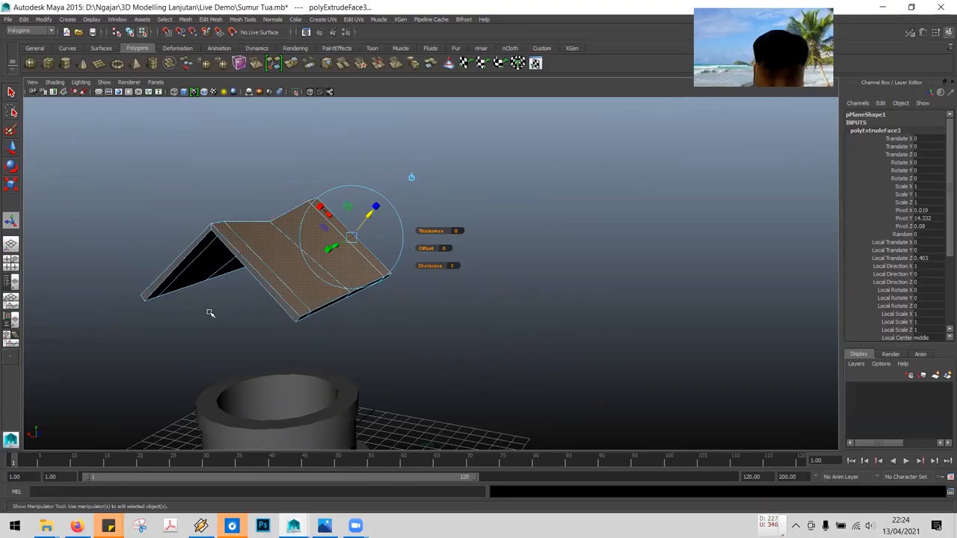
{"action": "left_click", "coordinate": [485, 302]}
Extrude the four narrow face strips along both gable ends of the roof outward with a Local Translate Z of 0.183
{"action": "left_click_drag", "start_coordinate": [466, 321], "coordinate": [444, 319], "text": "alt"}
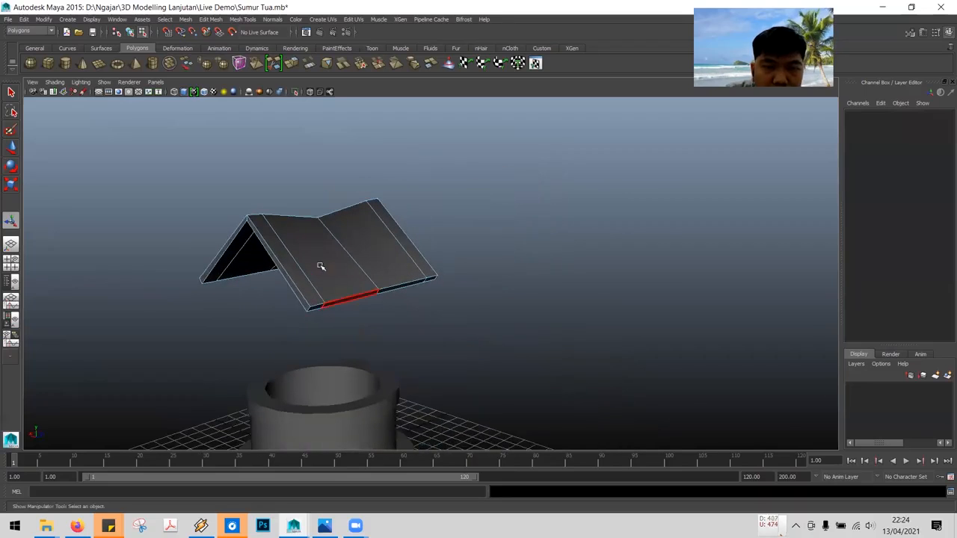
{"action": "left_click", "coordinate": [286, 259]}
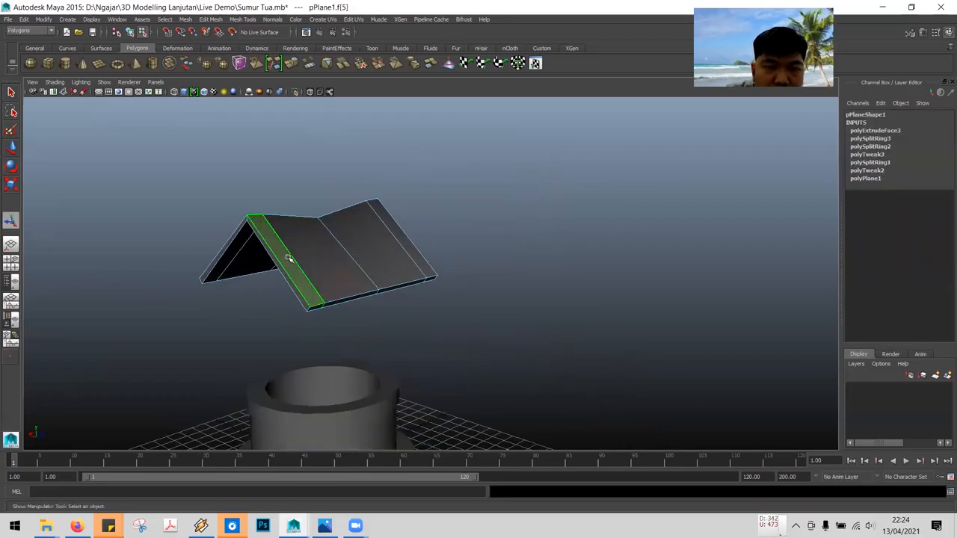
{"action": "left_click", "coordinate": [419, 252]}
{"action": "left_click_drag", "start_coordinate": [359, 332], "coordinate": [406, 357], "text": "alt"}
{"action": "left_click", "coordinate": [248, 321]}
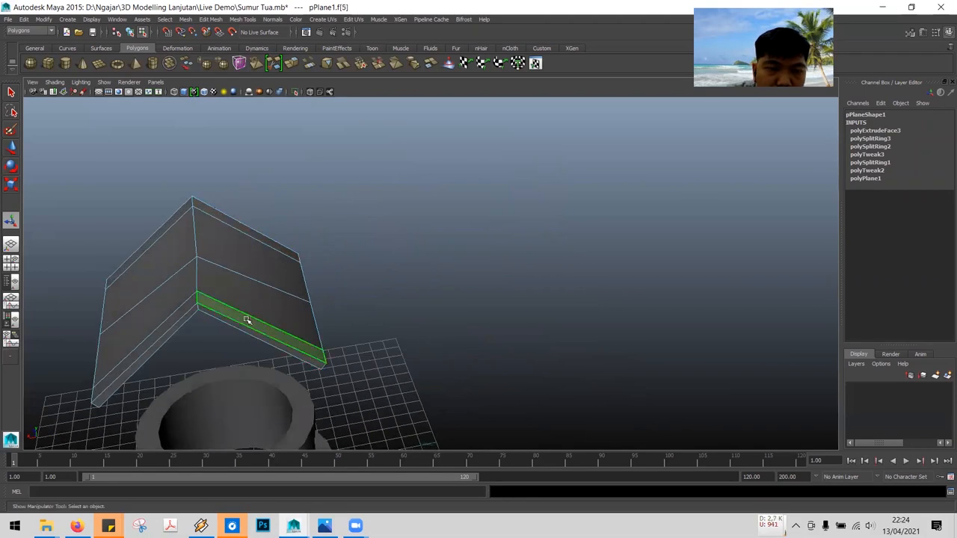
{"action": "left_click", "coordinate": [183, 310], "text": "shift"}
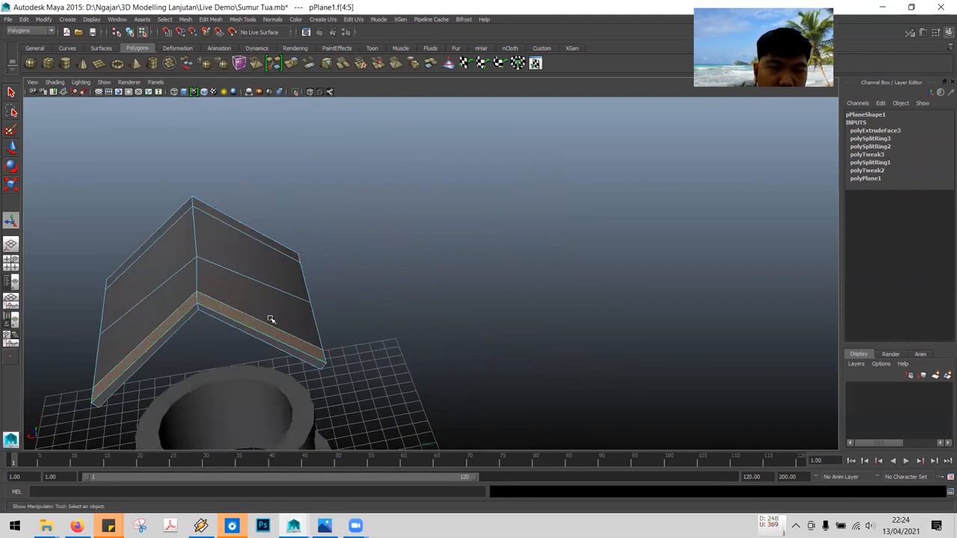
{"action": "left_click", "coordinate": [348, 312]}
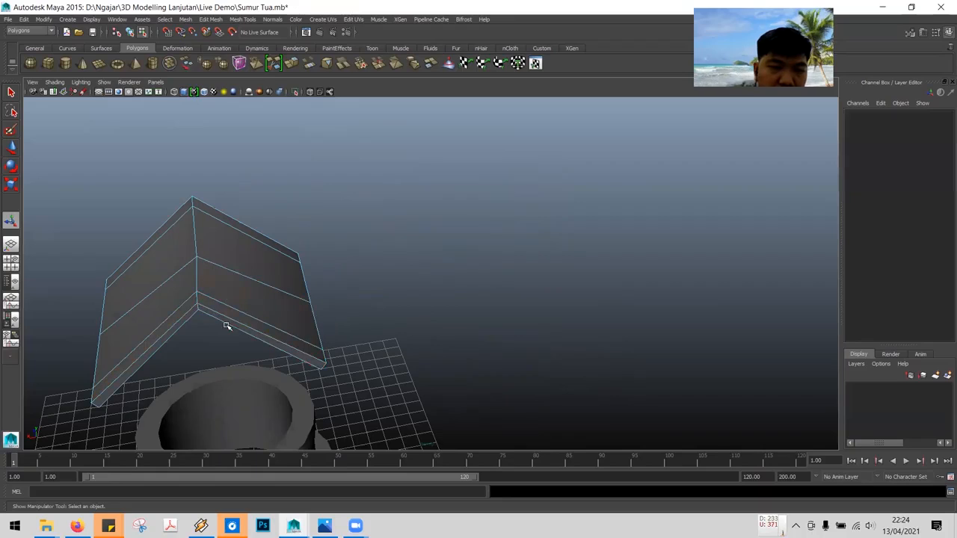
{"action": "left_click", "coordinate": [197, 308]}
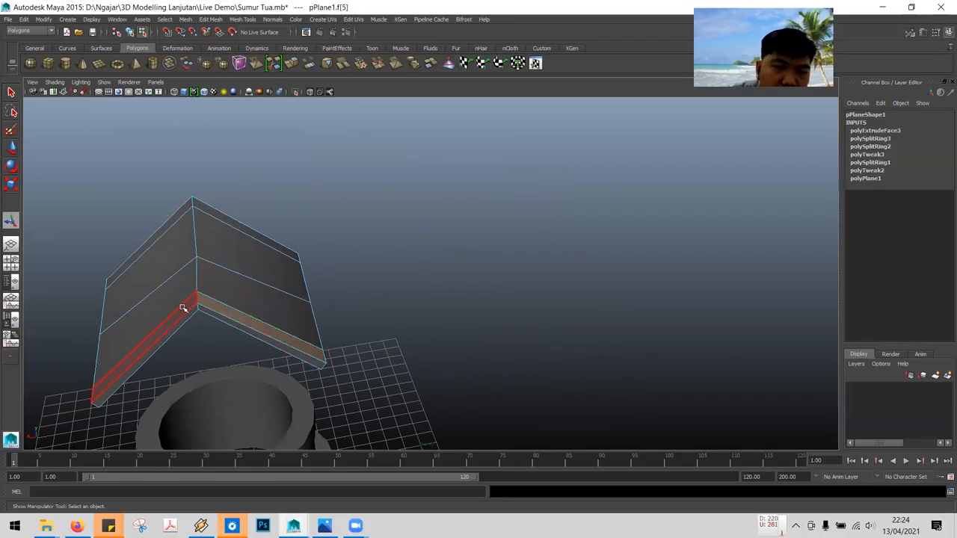
{"action": "left_click", "coordinate": [182, 308], "text": "shift"}
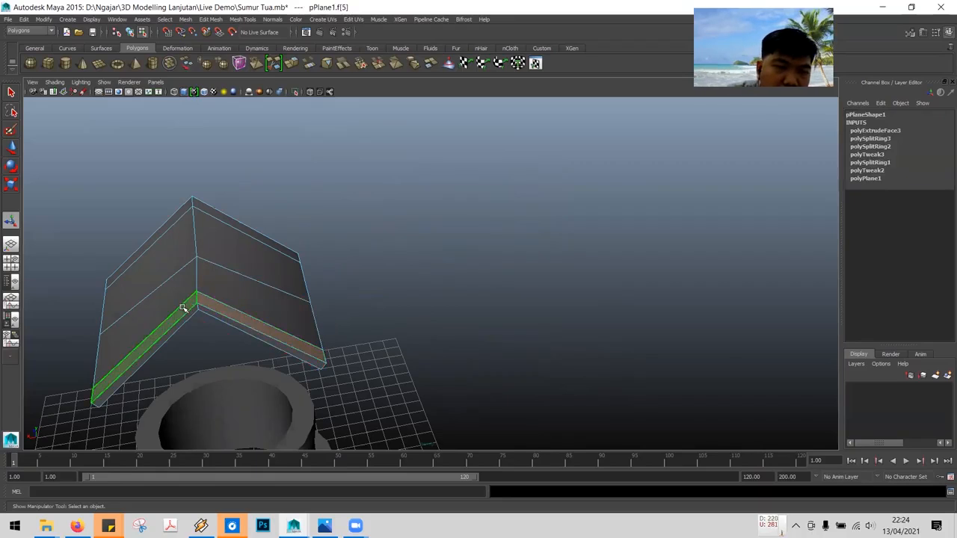
{"action": "left_click", "coordinate": [228, 216], "text": "shift"}
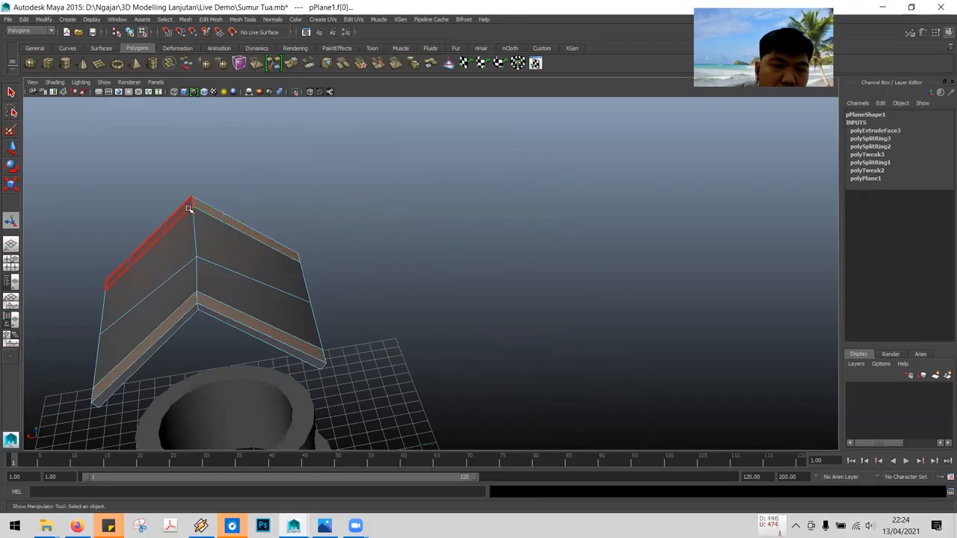
{"action": "left_click", "coordinate": [186, 208], "text": "shift"}
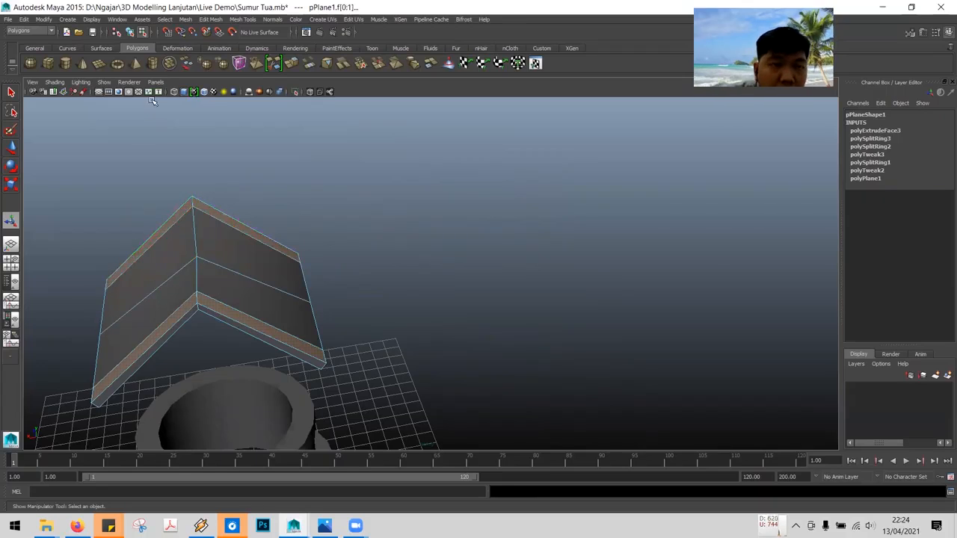
{"action": "left_click", "coordinate": [212, 19]}
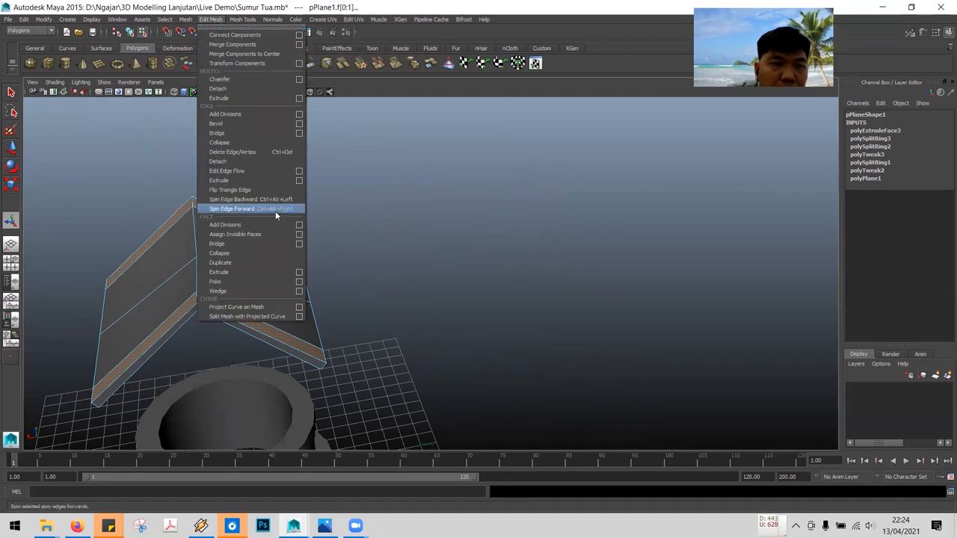
{"action": "left_click", "coordinate": [222, 274]}
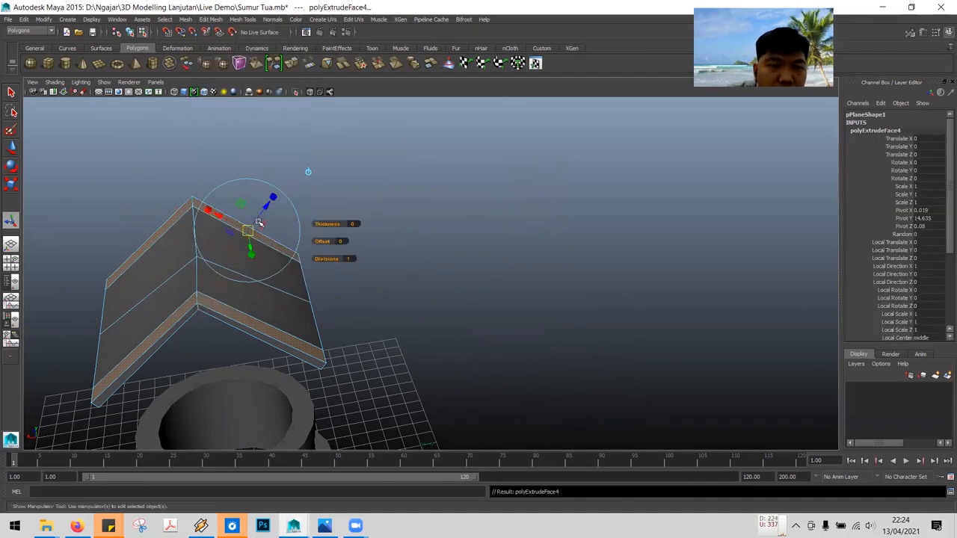
{"action": "left_click_drag", "start_coordinate": [267, 205], "coordinate": [359, 308]}
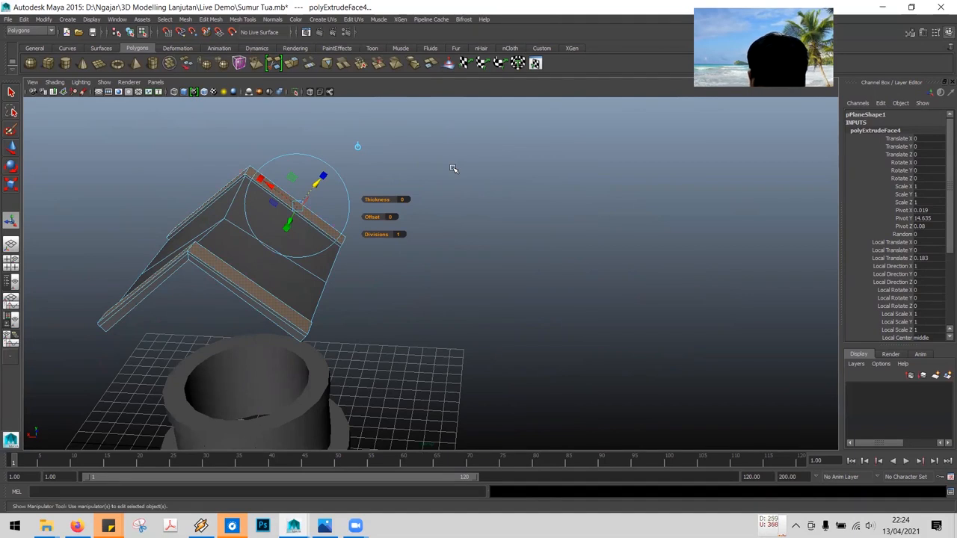
Return to the Select Tool, clear the face selection and save the scene
{"action": "left_click", "coordinate": [11, 91]}
{"action": "left_click", "coordinate": [501, 229]}
{"action": "left_click_drag", "start_coordinate": [501, 229], "coordinate": [458, 207], "text": "alt"}
{"action": "left_click", "coordinate": [8, 20]}
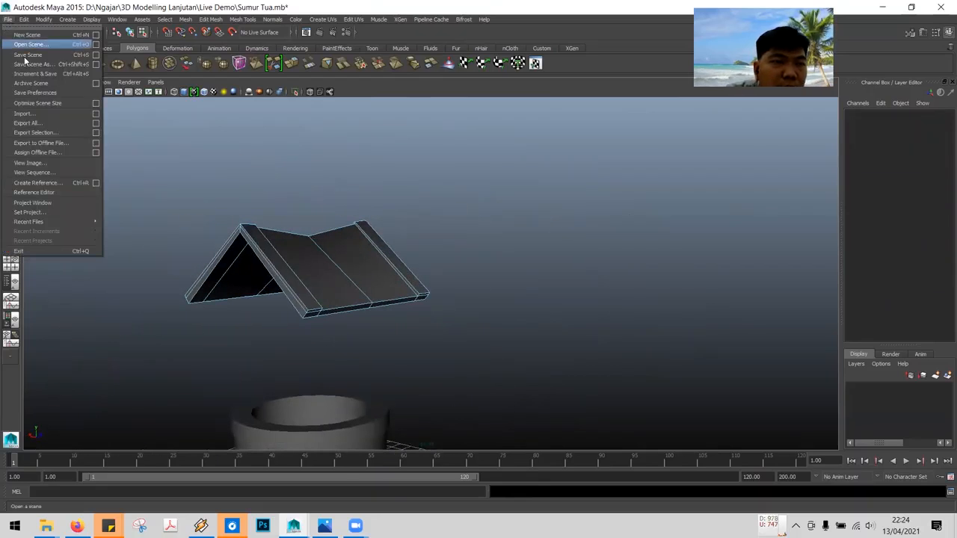
{"action": "left_click", "coordinate": [30, 55]}
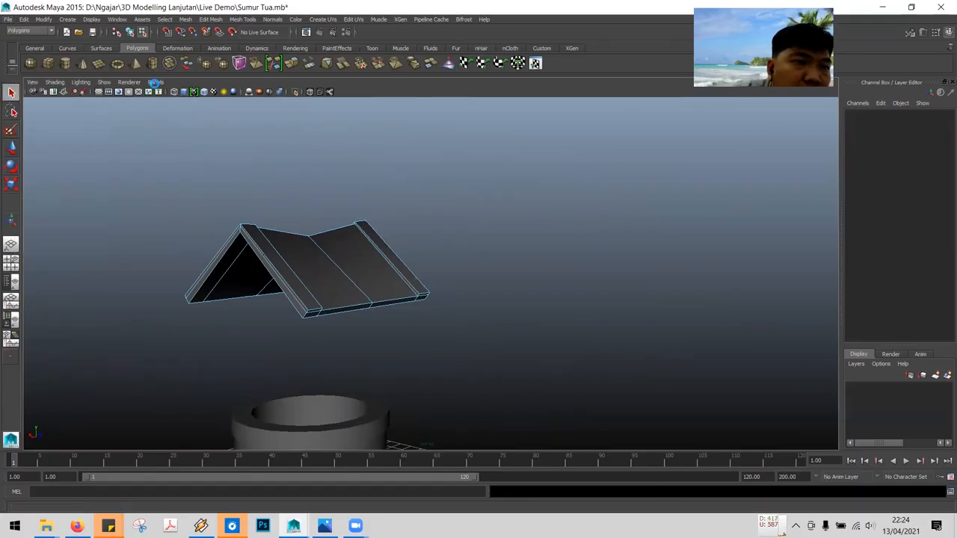